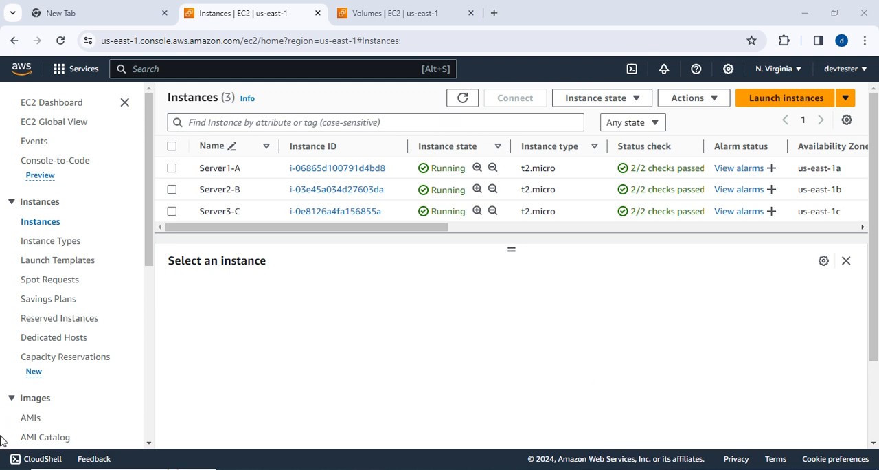
Open the Elastic Block Store volumes list and look through all the volumes.
scroll(117, 378, "down", 2)
left_click(44, 356)
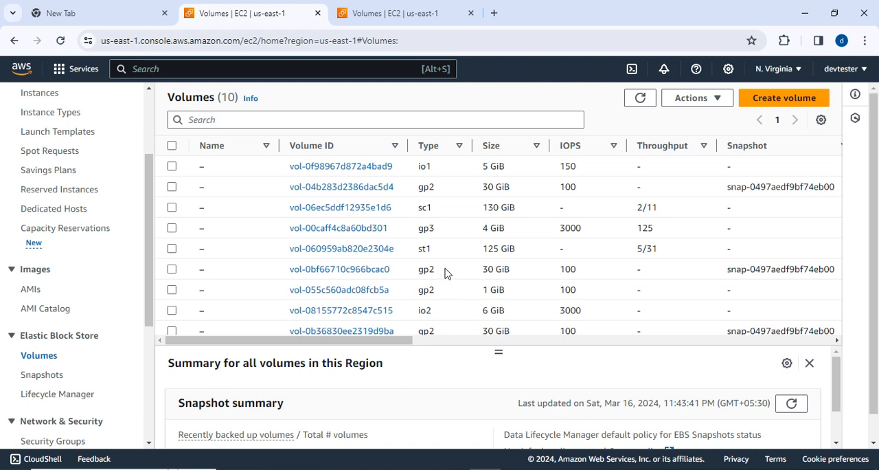
scroll(445, 274, "down", 1)
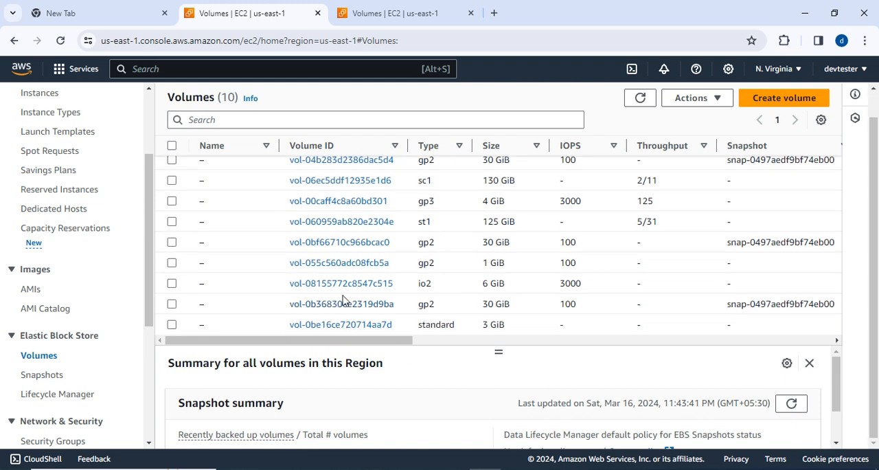
scroll(345, 301, "up", 1)
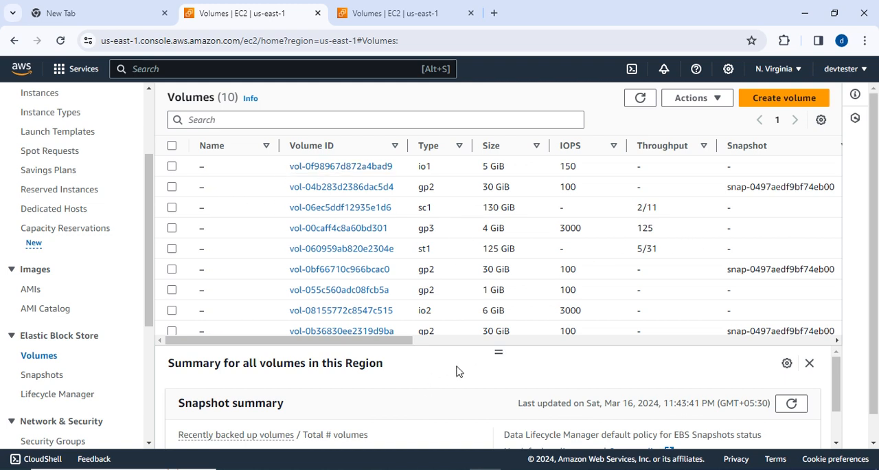
Switch to the EBS notes in Notepad and copy the volume name 1gb-gp2-1a from exercise 1.
key("alt+Tab")
scroll(393, 239, "up", 8)
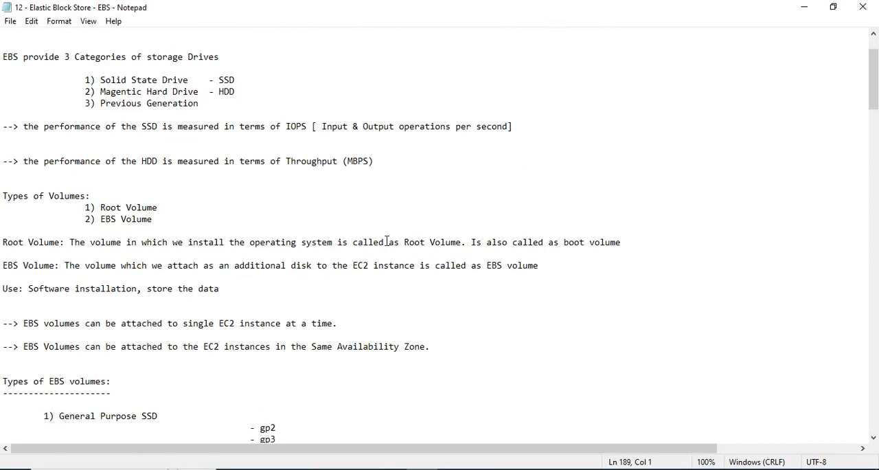
scroll(238, 249, "down", 5)
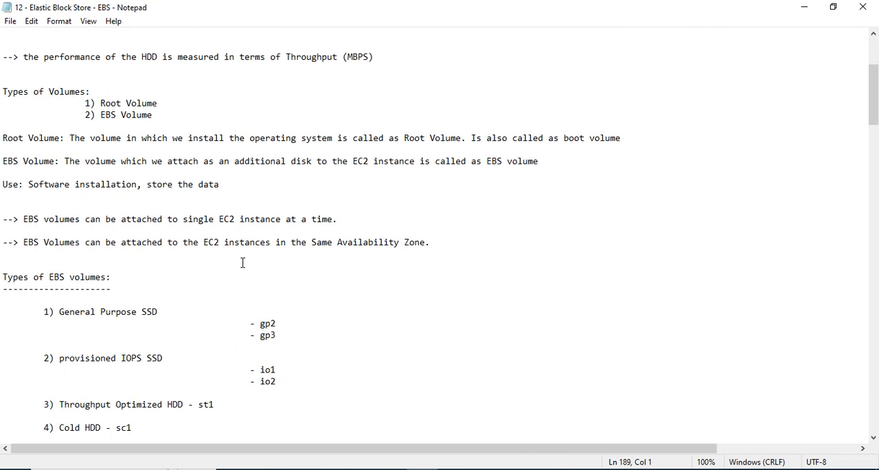
scroll(404, 249, "down", 7)
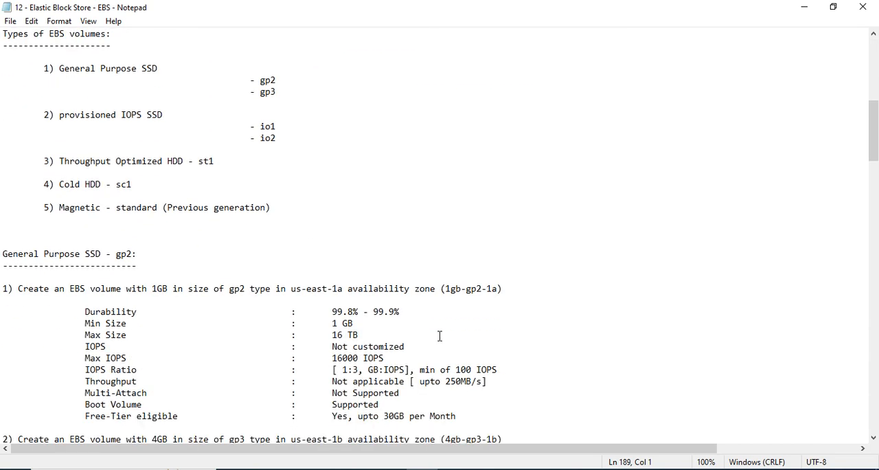
left_click_drag(446, 289, 493, 292)
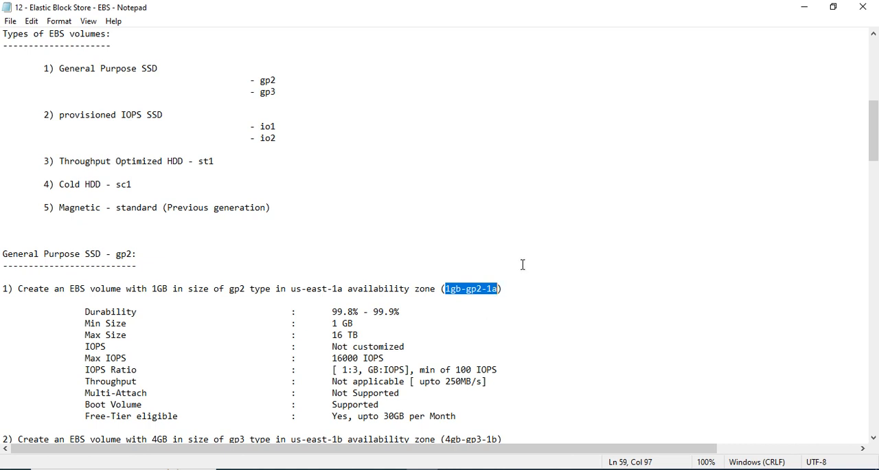
Back in the AWS console, name the 30 GiB gp2 volume vol-04b283d2386dac5d4 1gb-gp2-1a.
left_click(804, 7)
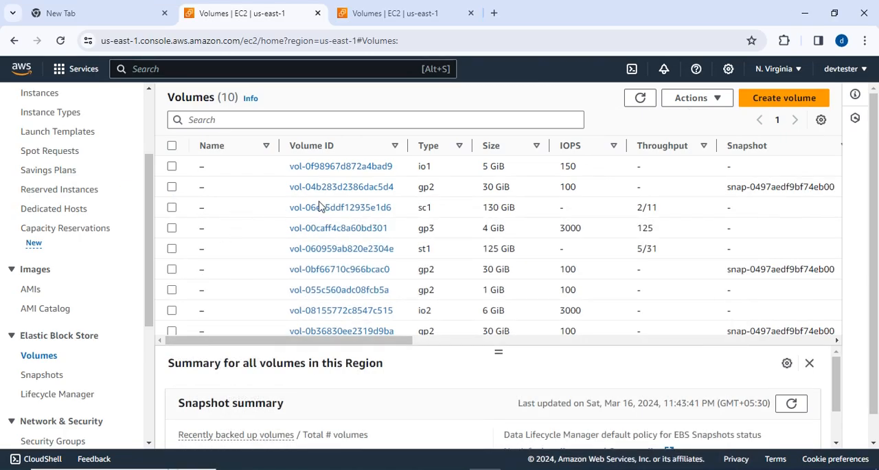
left_click(213, 188)
type("1gb-gp2-1a")
left_click(372, 256)
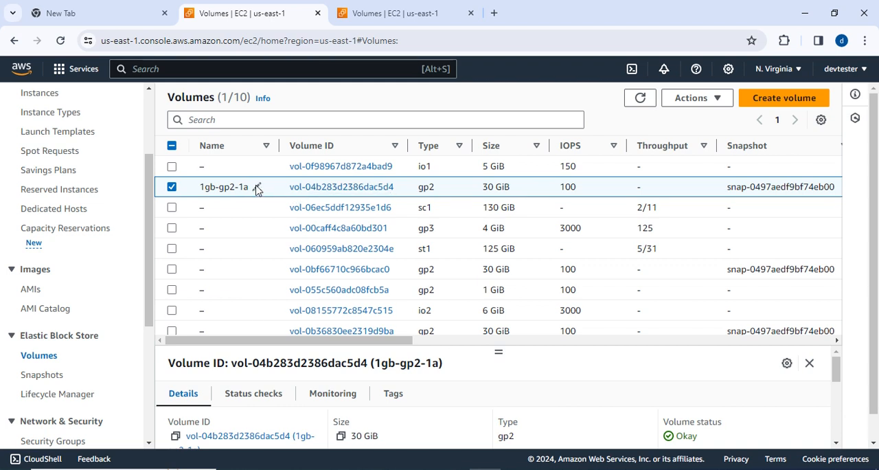
Check the details of volume vol-04b283d2386dac5d4 and rename it to server 1c.
mouse_move(378, 340)
left_mouse_down()
mouse_move(526, 350)
mouse_move(373, 343)
left_mouse_up()
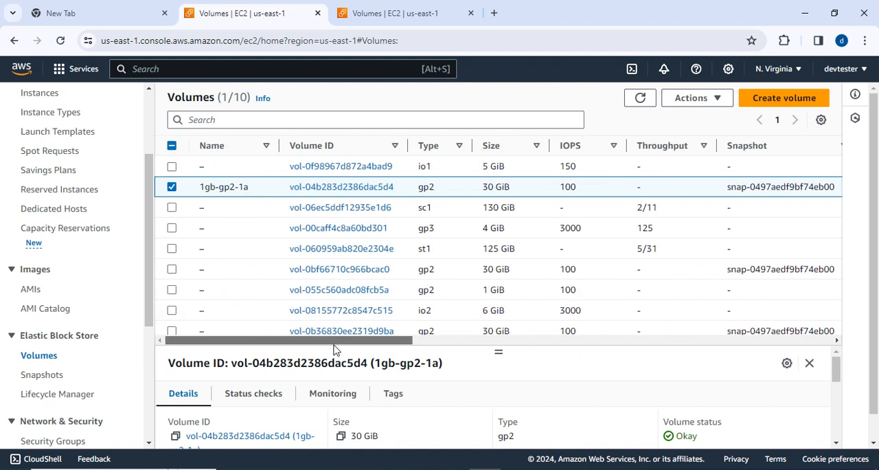
left_click(256, 189)
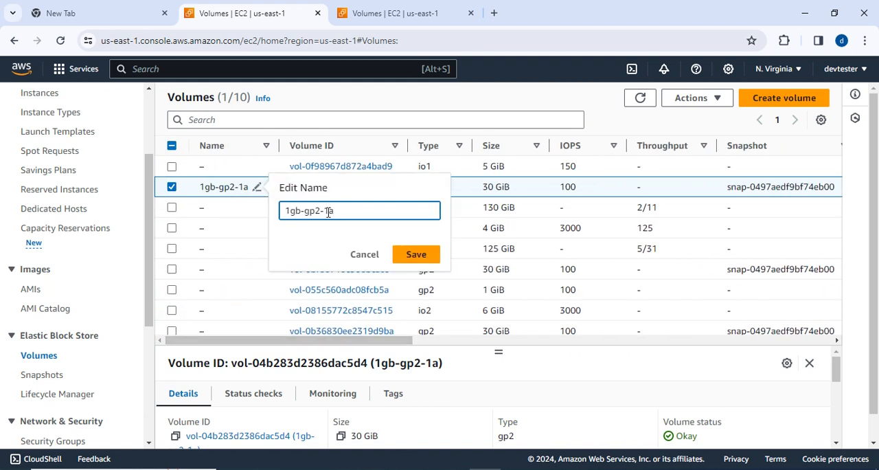
key("BackSpace")
key("BackSpace")
key("BackSpace")
key("BackSpace")
key("BackSpace")
key("BackSpace")
key("BackSpace")
key("BackSpace")
key("BackSpace")
key("BackSpace")
type("server 1c")
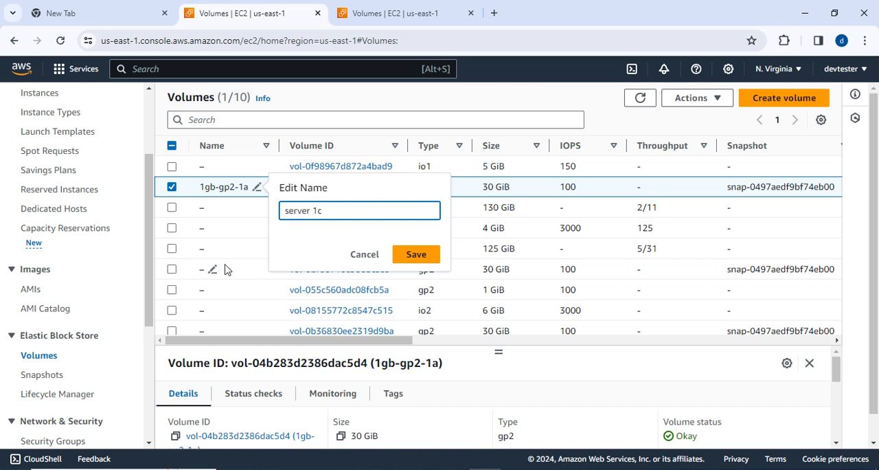
left_click(410, 255)
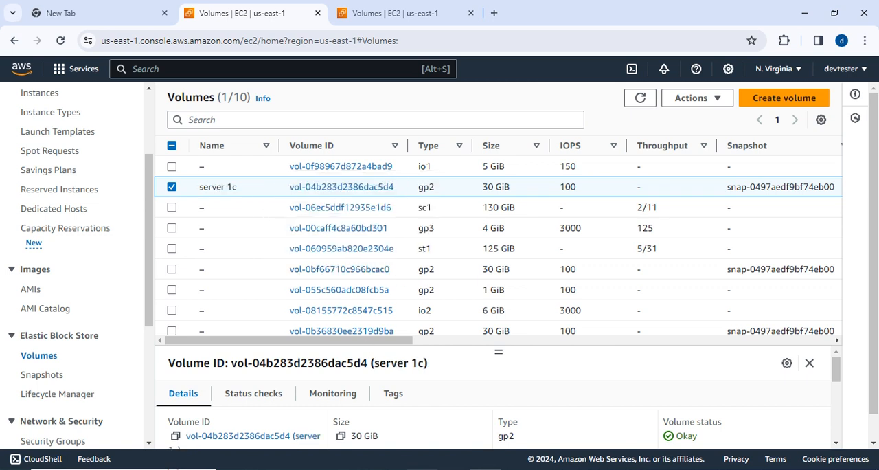
Recheck the name in the Notepad notes, compare the gp2 volumes in the AWS console, and name the 1 GiB one 1gb-gp2-1a.
key("alt+Tab")
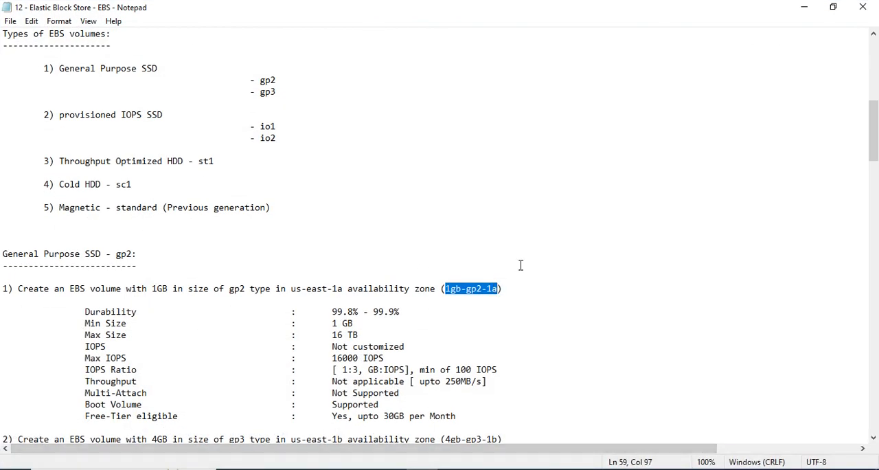
left_click(805, 8)
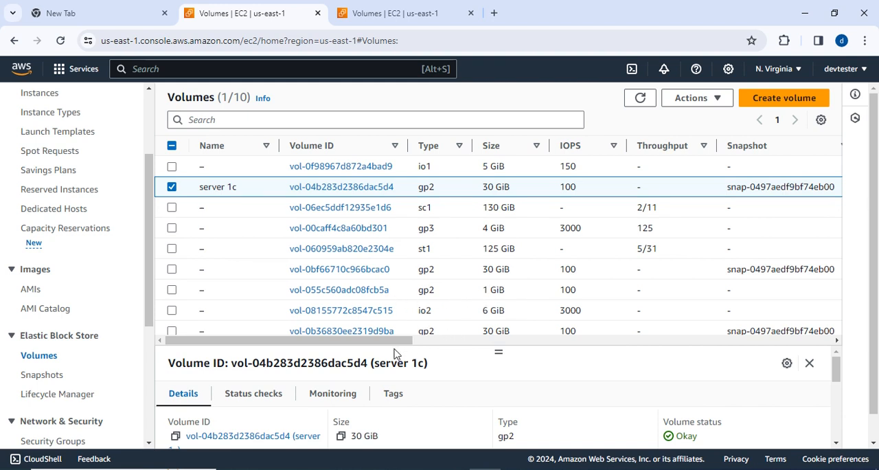
left_click_drag(417, 269, 666, 276)
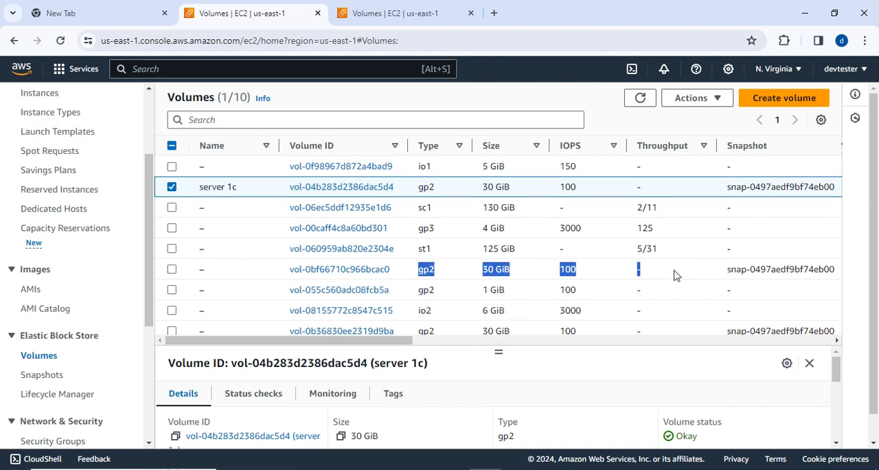
mouse_move(381, 341)
left_mouse_down()
mouse_move(474, 343)
mouse_move(366, 336)
left_mouse_up()
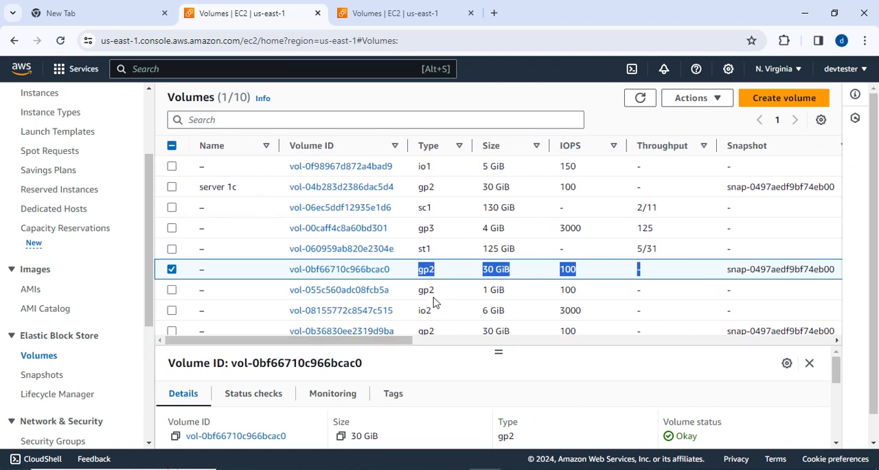
left_click_drag(420, 302, 456, 320)
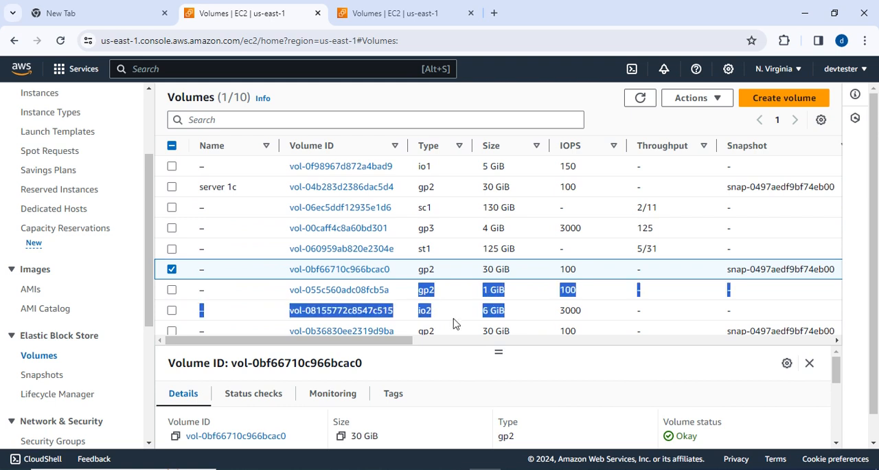
left_click(411, 297)
left_click_drag(414, 291, 507, 293)
left_click_drag(392, 336, 284, 322)
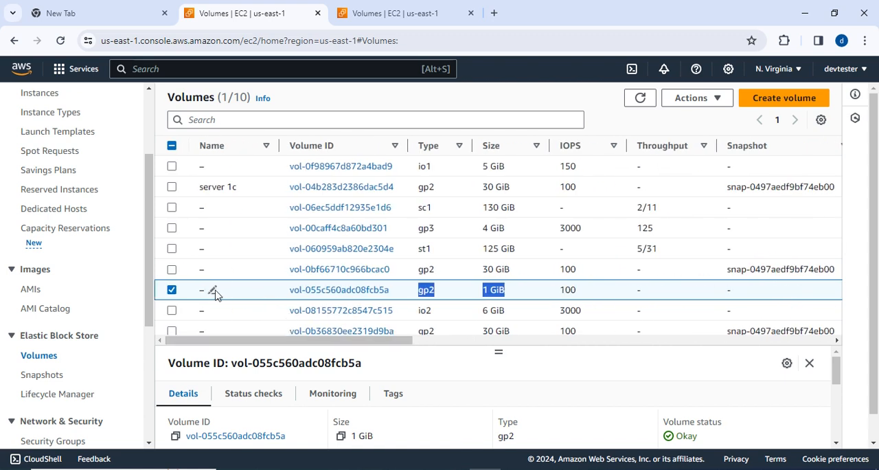
left_click(213, 291)
type("1gb-gp2-1a")
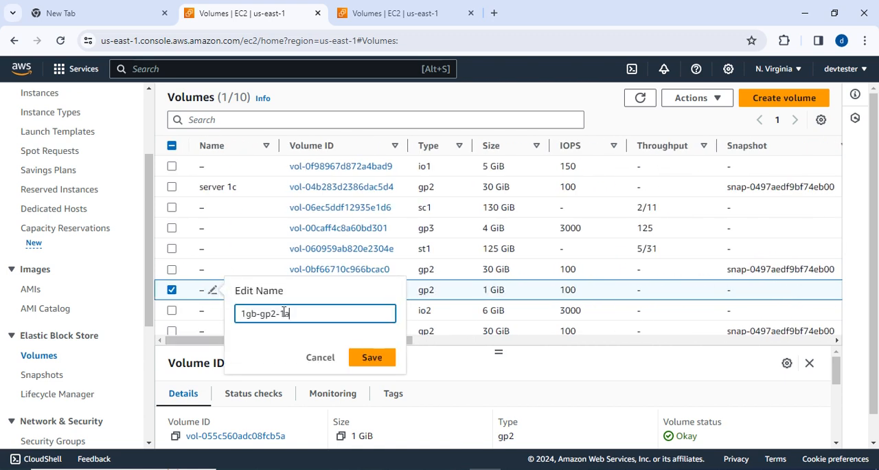
left_click(364, 361)
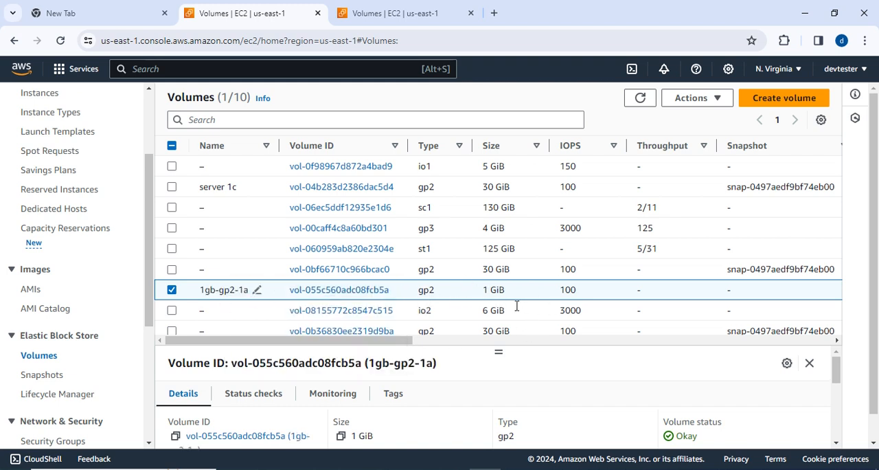
Switch to the Notepad notes and copy the volume name 4gb-gp3-1b from exercise 2.
key("alt+Tab")
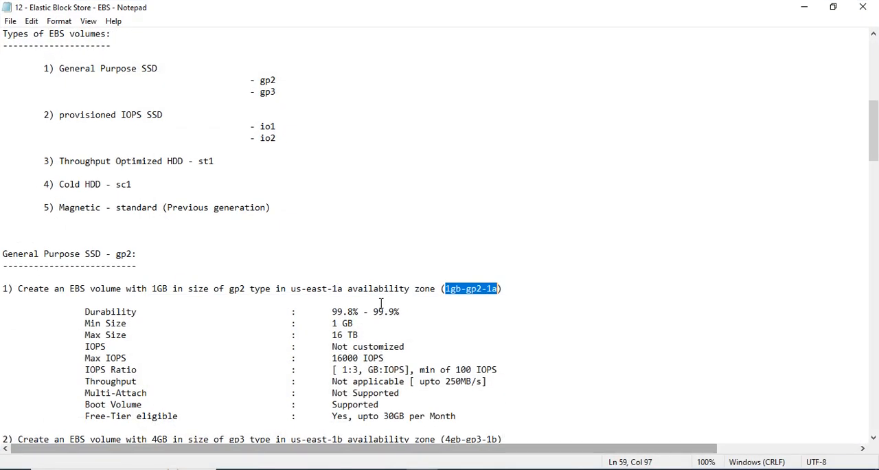
scroll(412, 351, "down", 1)
left_click_drag(446, 334, 493, 335)
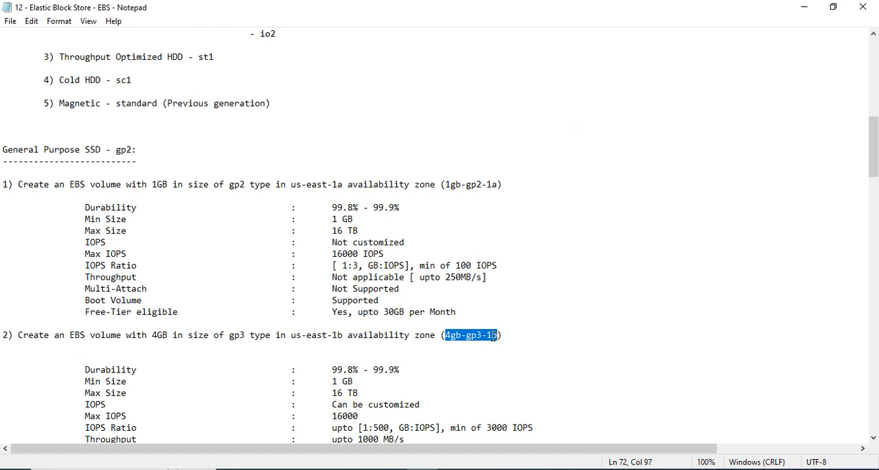
Return to the AWS volumes list and name the 4 GiB gp3 volume 4gb-gp3-1b.
left_click(804, 7)
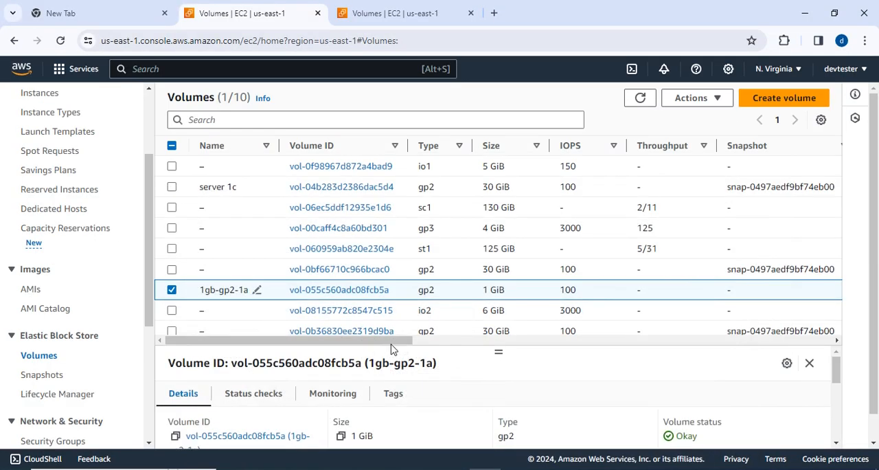
scroll(400, 271, "down", 1)
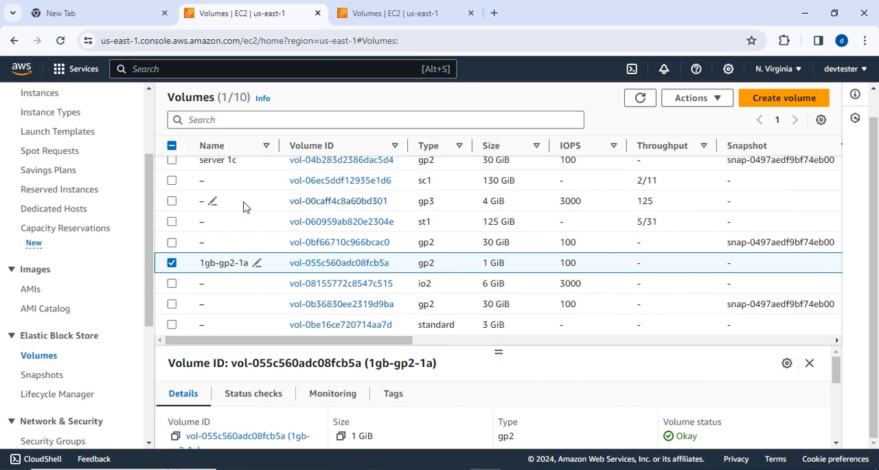
left_click(213, 201)
type("4gb-gp3-1b")
left_click(367, 267)
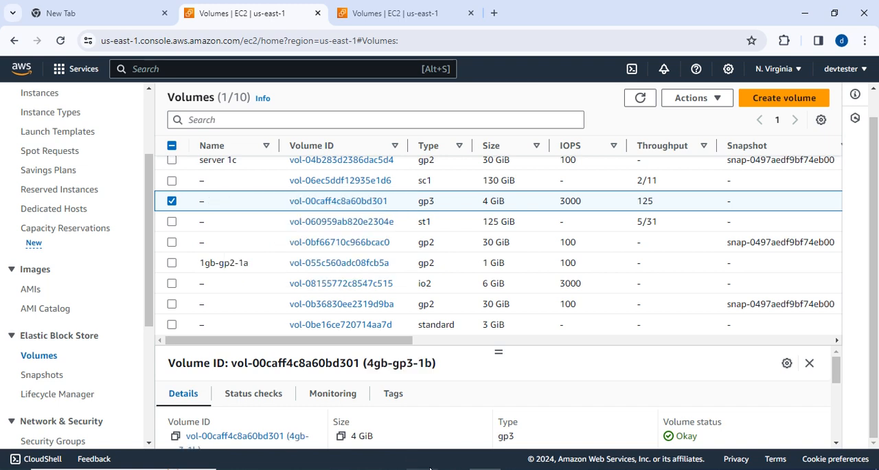
Switch to the Notepad notes and copy the volume name 5gb-io1-1c from exercise 3.
left_click(427, 459)
scroll(432, 339, "down", 4)
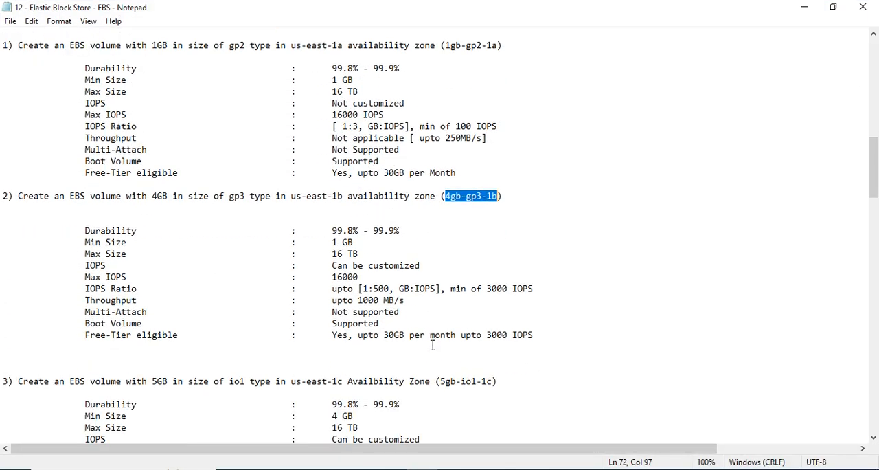
scroll(439, 343, "down", 1)
scroll(400, 367, "down", 1)
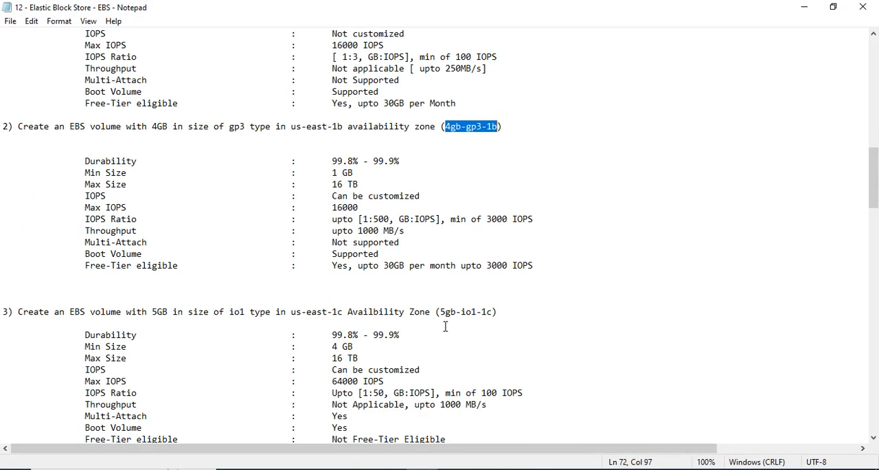
left_click_drag(441, 310, 490, 315)
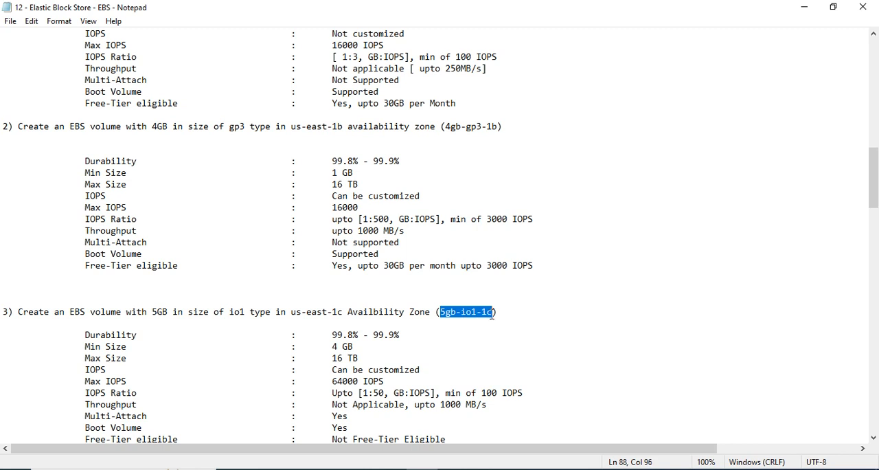
Return to the AWS volumes list and name the 5 GiB io1 volume 5gb-io1-1c.
left_click(805, 12)
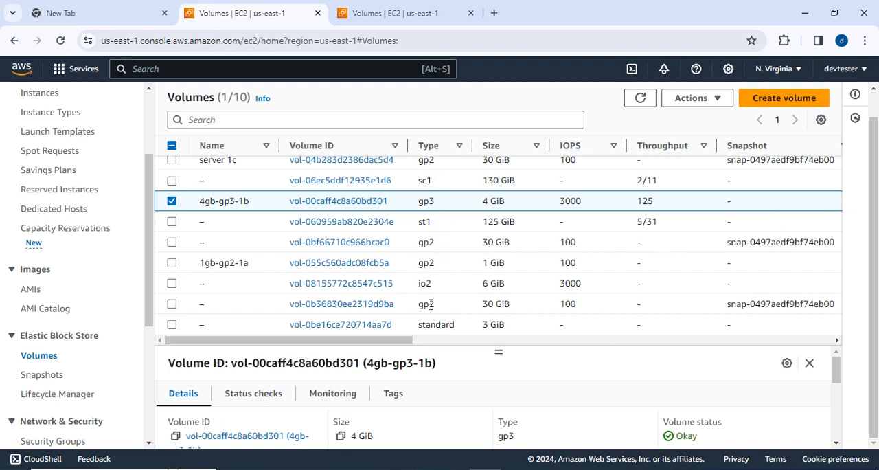
scroll(429, 239, "up", 2)
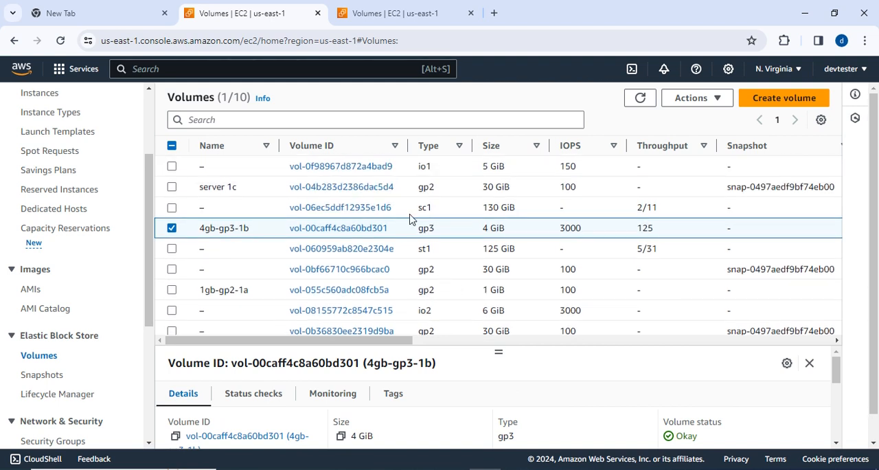
left_click(213, 167)
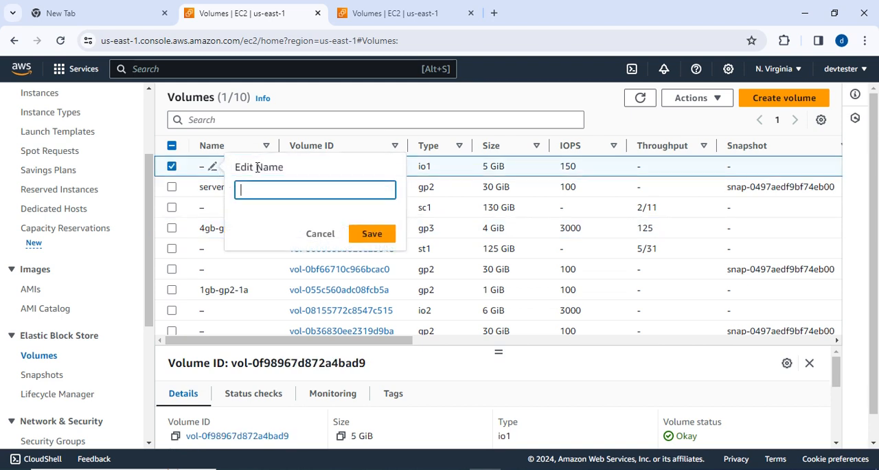
type("5gb-io1-1c")
left_click(364, 232)
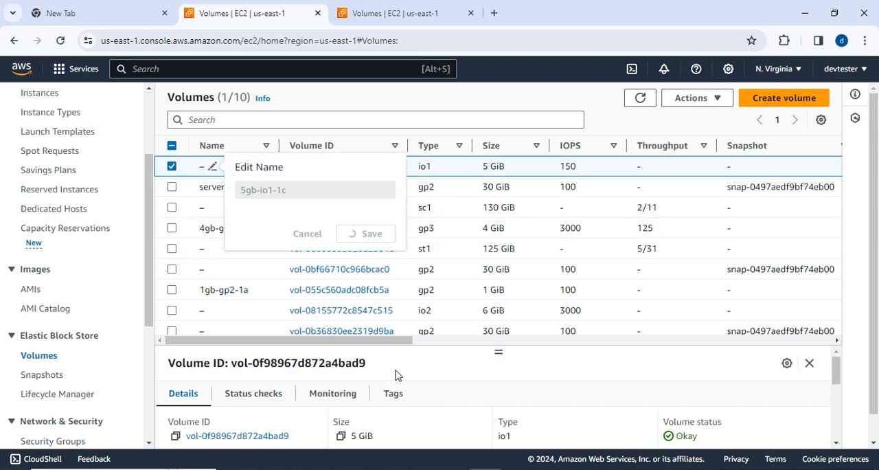
Switch to the Notepad notes and copy the volume name 6gb-io2-1a from exercise 4.
key("alt+Tab")
scroll(383, 344, "down", 5)
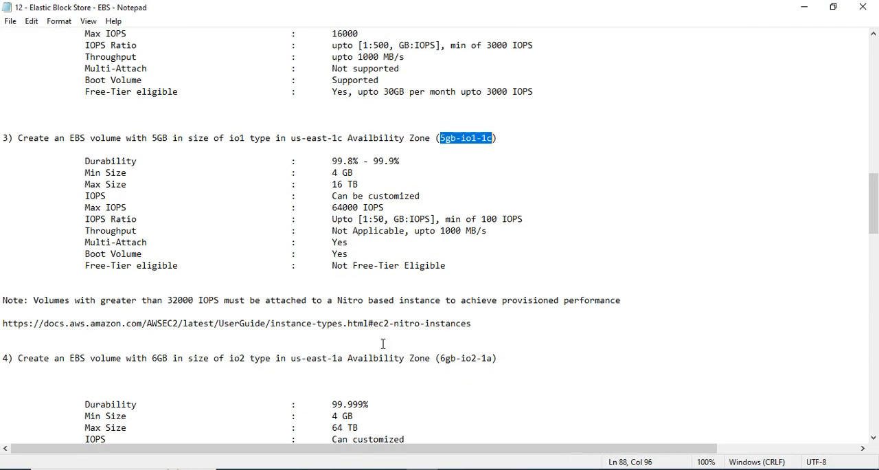
left_click_drag(442, 357, 488, 362)
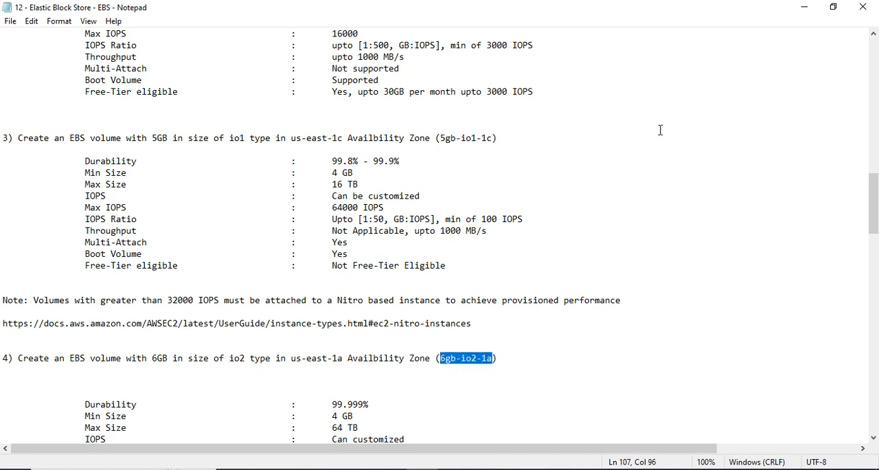
Return to the AWS volumes list and name the 6 GiB io2 volume 6gb-io2-1a.
left_click(803, 7)
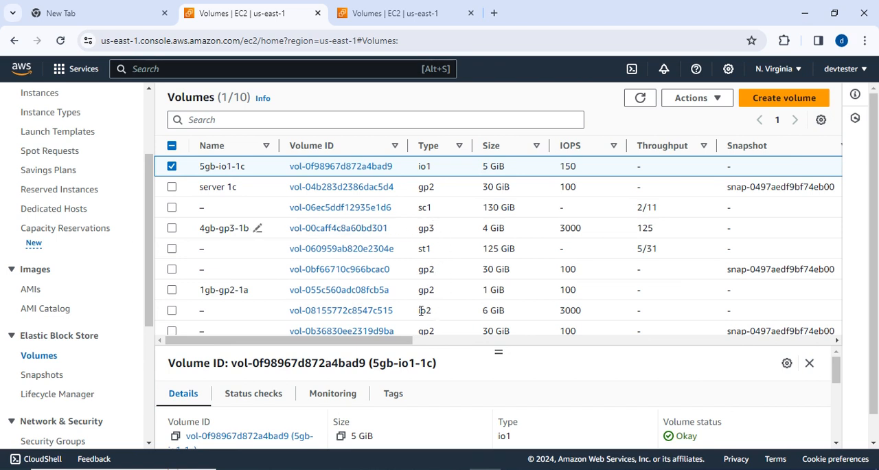
left_click(212, 311)
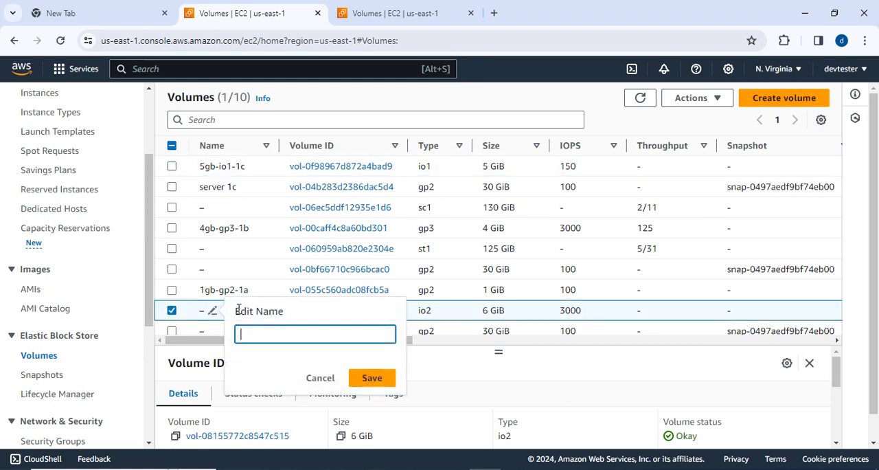
type("6gb-io2-1a")
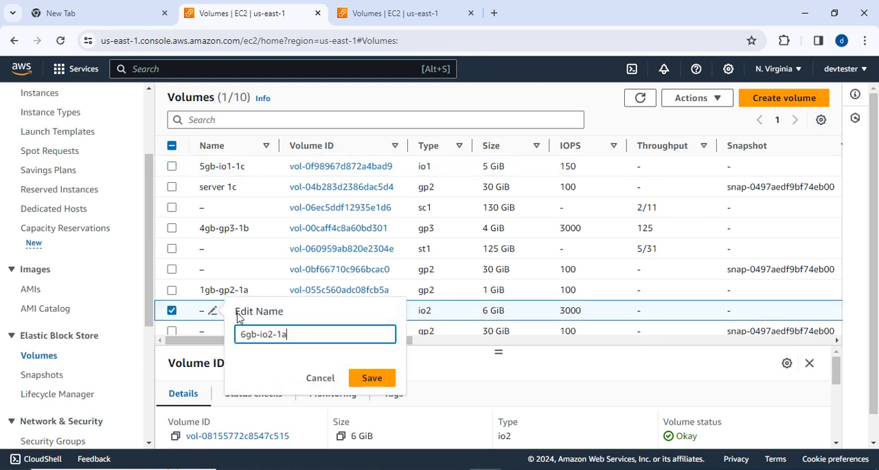
left_click(369, 379)
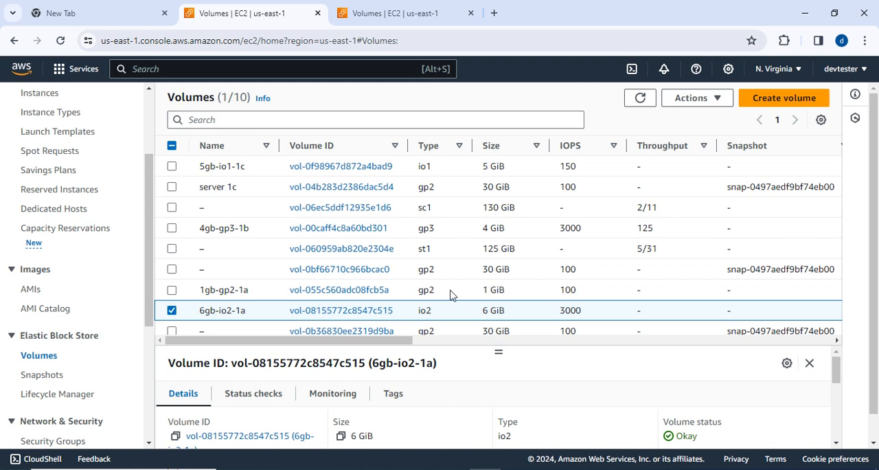
Switch to the Notepad notes and copy the volume name 125gb-st1-1b from exercise 5.
scroll(483, 317, "down", 1)
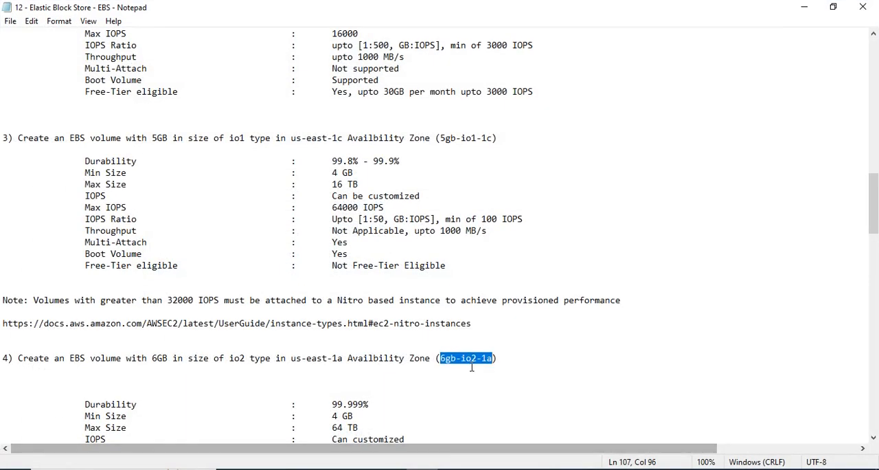
scroll(471, 412, "down", 7)
scroll(472, 367, "down", 2)
left_click_drag(449, 337, 511, 338)
key("ctrl+c")
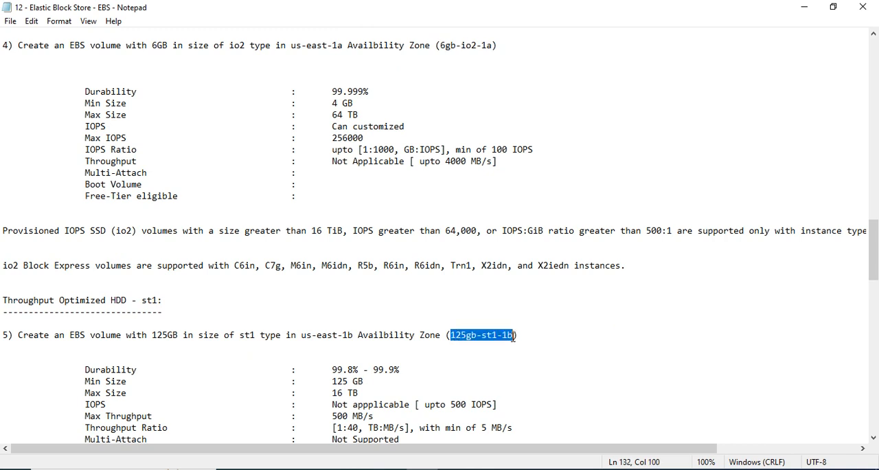
Return to the AWS volumes list and name the 125 GiB st1 volume 125gb-st1-1b.
left_click(803, 7)
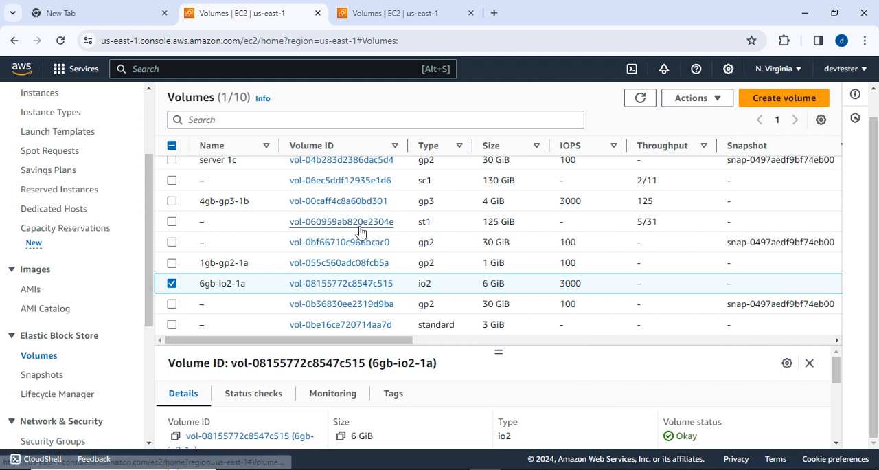
left_click(213, 221)
key("ctrl+v")
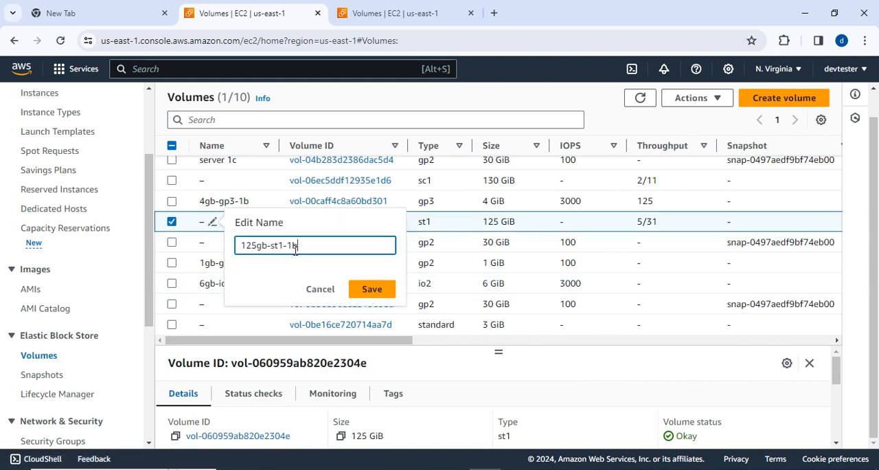
left_click(371, 289)
Switch to the Notepad notes and copy the volume name 130gb-sc1-1e from exercise 6.
key("alt+Tab")
scroll(569, 316, "down", 4)
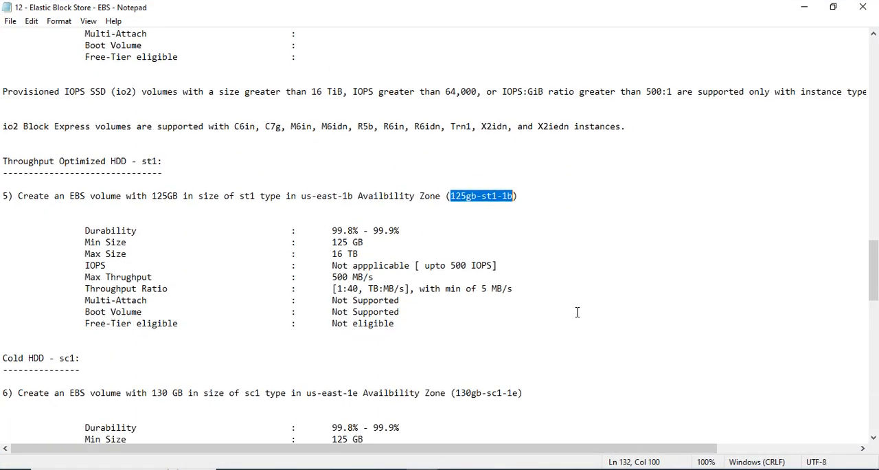
left_click_drag(456, 392, 514, 399)
key("ctrl+c")
Return to the AWS volumes list and name the 130 GiB sc1 volume 130gb-sc1-1e, without the stray closing parenthesis.
left_click(804, 7)
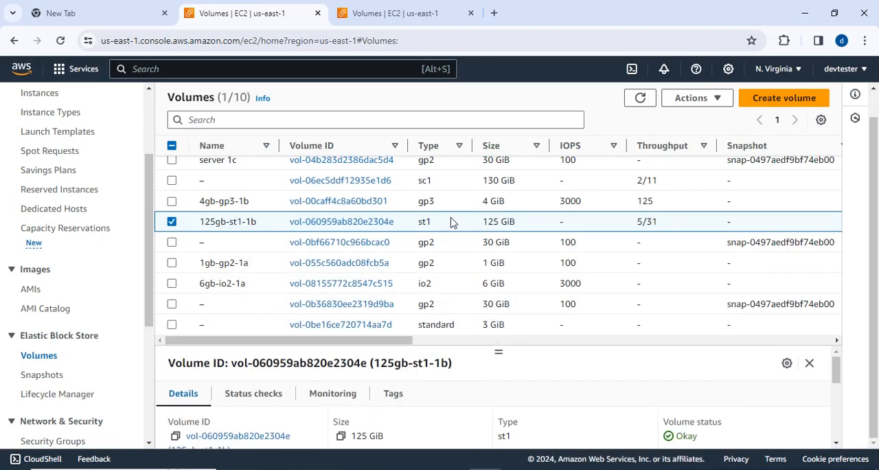
scroll(449, 221, "up", 1)
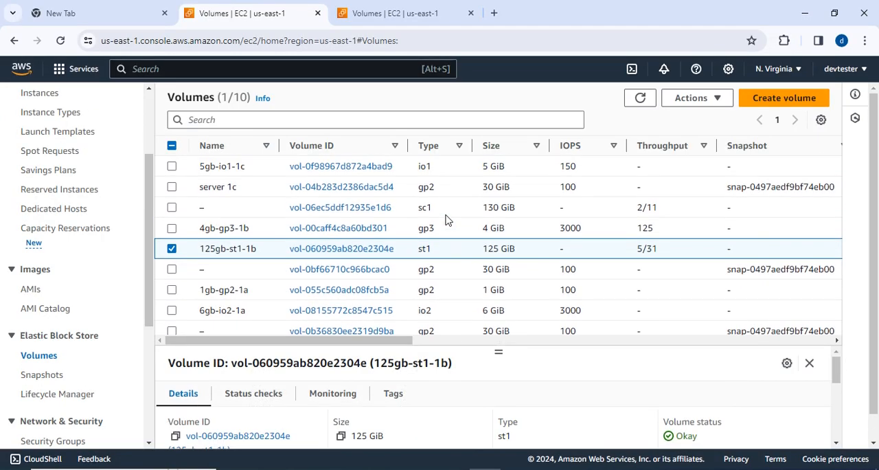
left_click(212, 207)
key("ctrl+v")
left_click(370, 276)
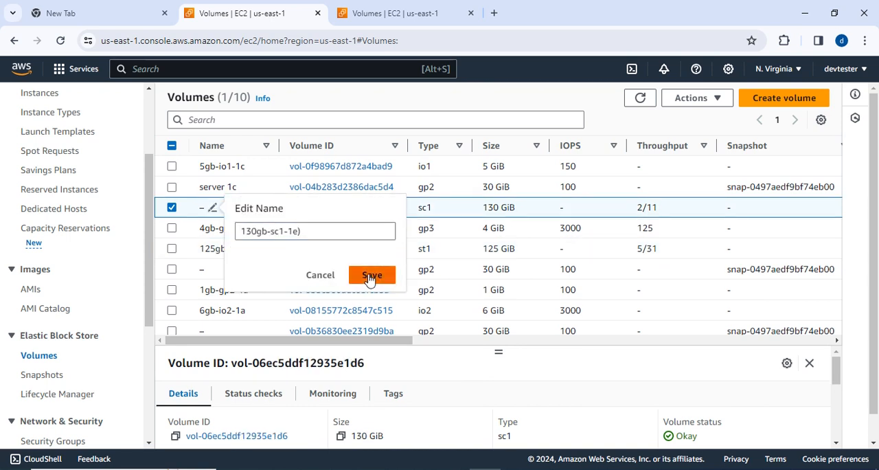
left_click(313, 232)
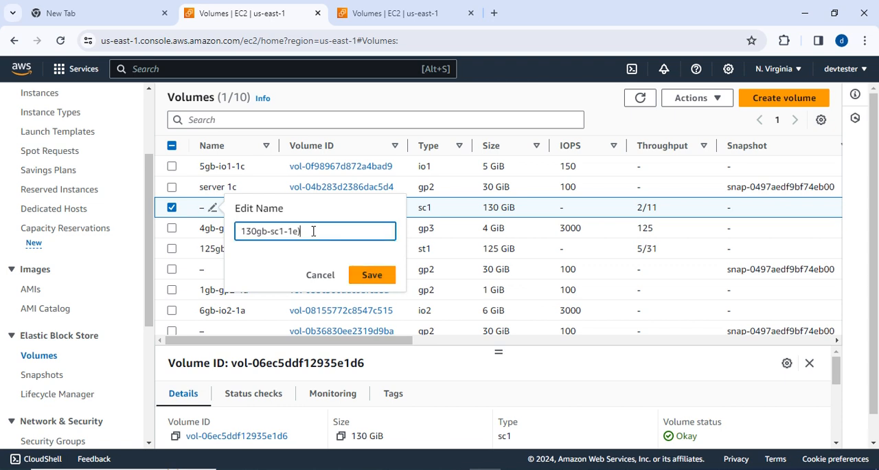
key("BackSpace")
left_click(371, 275)
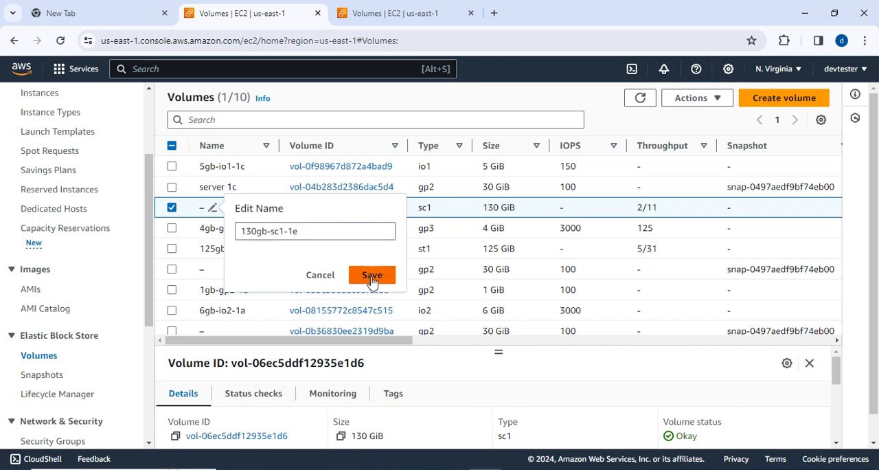
Switch to the Notepad notes and copy the volume name 3gb-standard-1a from exercise 7.
key("alt+Tab")
scroll(566, 275, "down", 7)
scroll(489, 307, "down", 1)
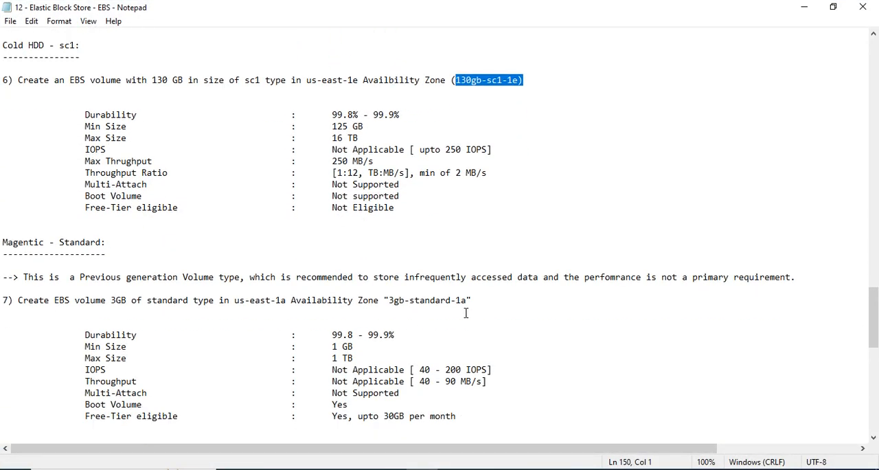
scroll(556, 328, "down", 1)
scroll(482, 321, "down", 2)
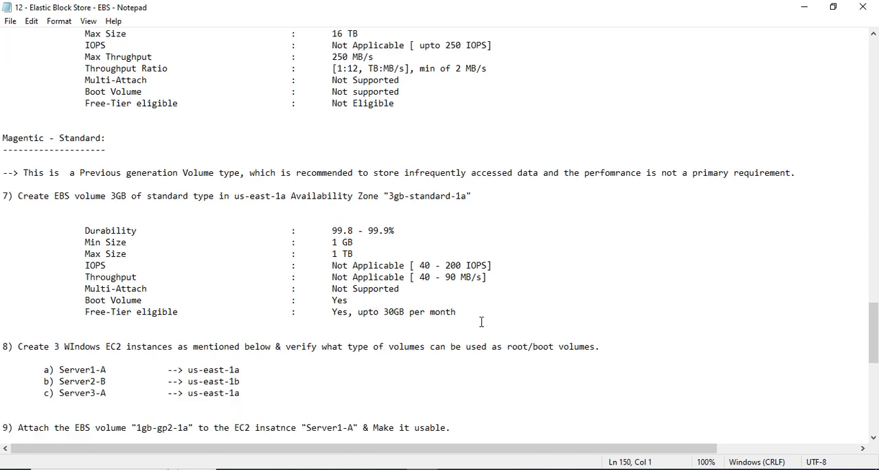
left_click_drag(390, 196, 464, 200)
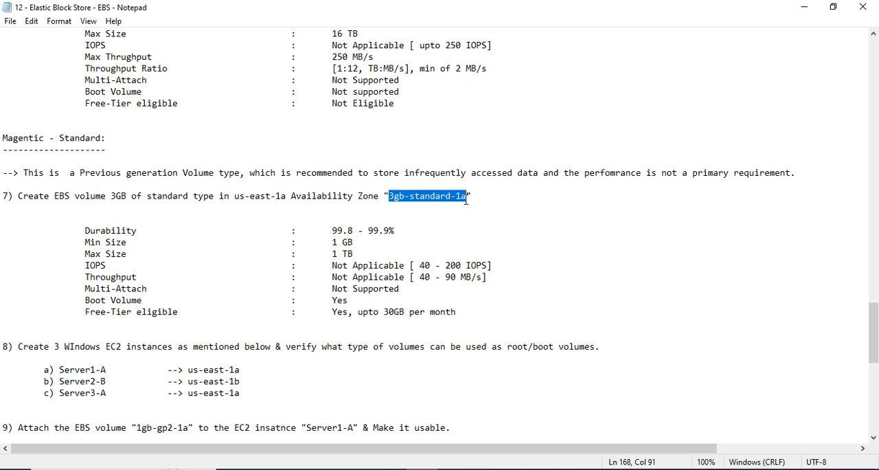
Return to the AWS volumes list and name the 3 GiB standard volume 3gb-standard-1a.
left_click(804, 7)
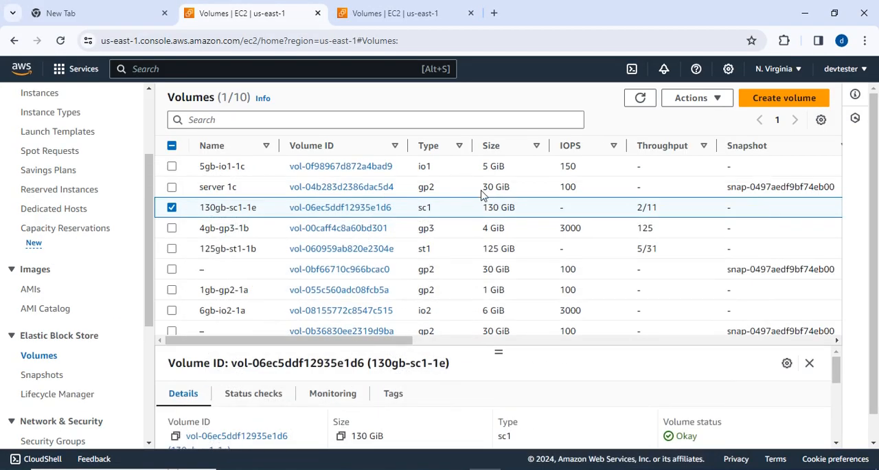
scroll(511, 315, "down", 1)
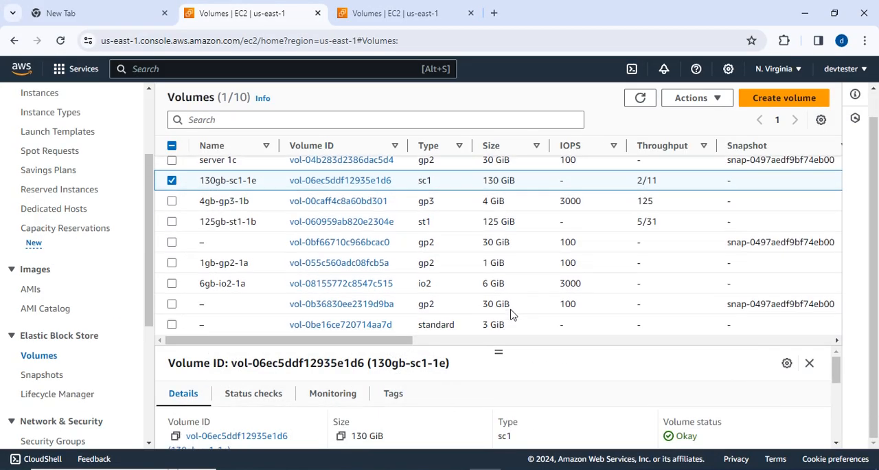
left_click(213, 325)
type("3gb-standard-1a")
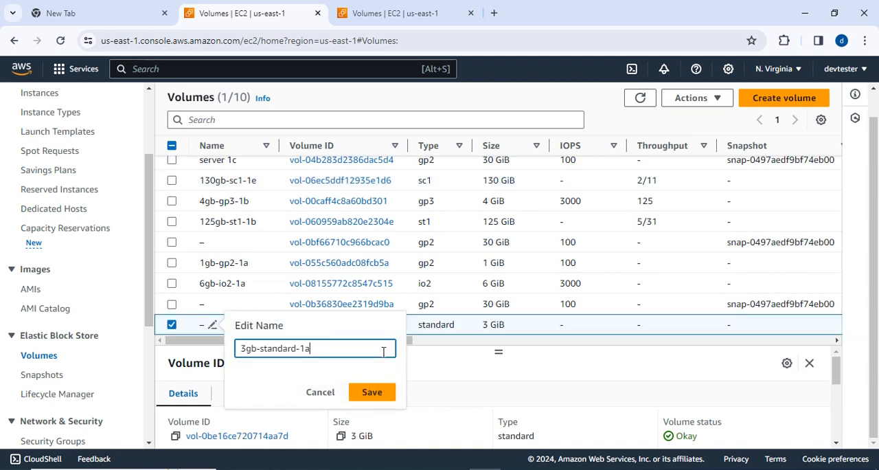
left_click(378, 391)
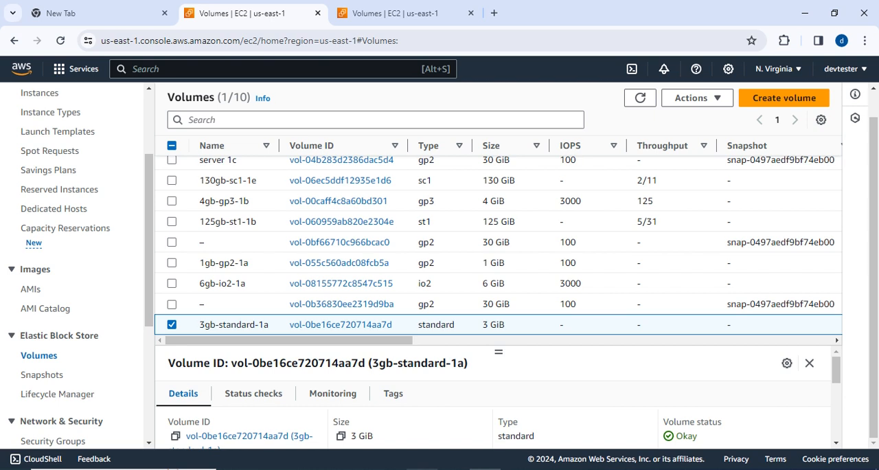
Switch to the Notepad notes and correct the third server in exercise 8 to Server3-C in us-east-1C.
key("alt+Tab")
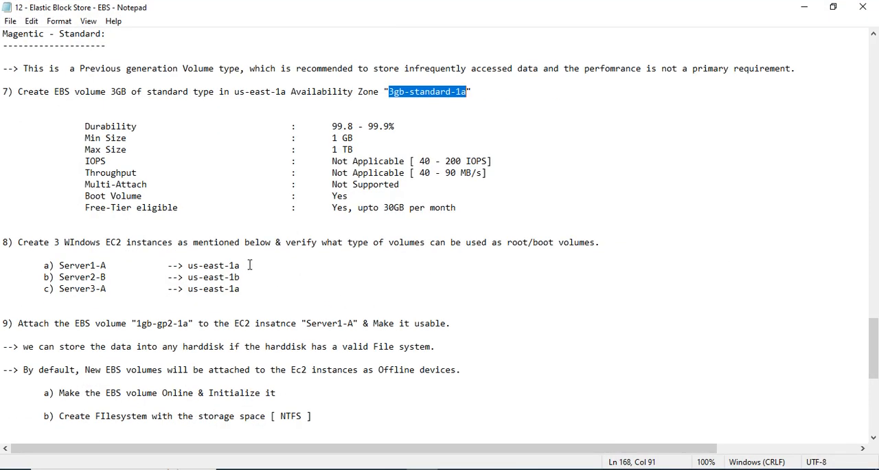
left_click_drag(110, 265, 65, 265)
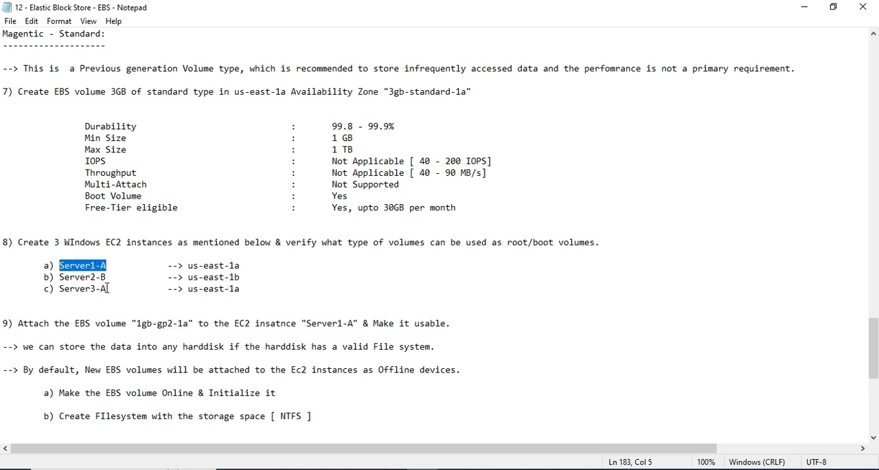
left_click(105, 289)
key("BackSpace")
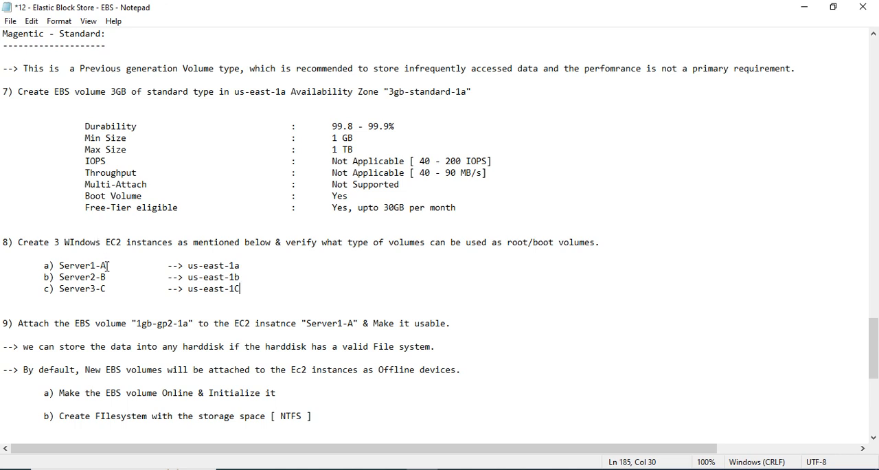
Copy Server1-A from exercise 8 and, in the AWS volumes list, give that name to the unnamed 30 GiB gp2 volume in us-east-1a.
left_click_drag(104, 263, 69, 265)
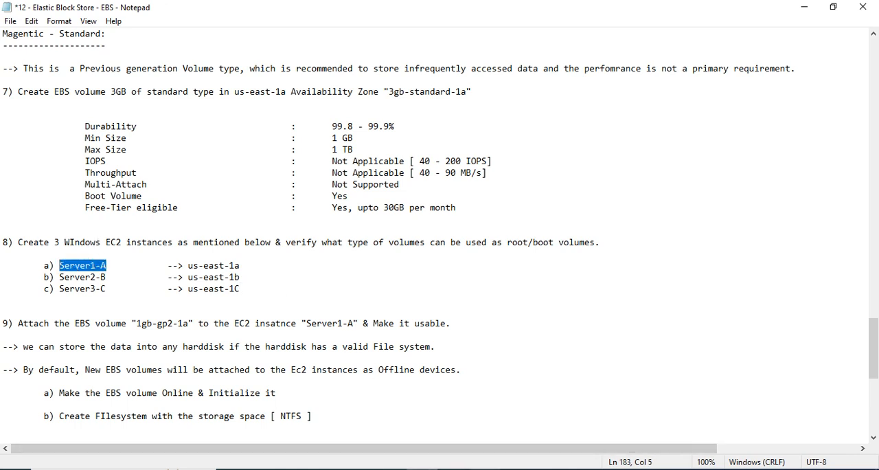
key("alt+Tab")
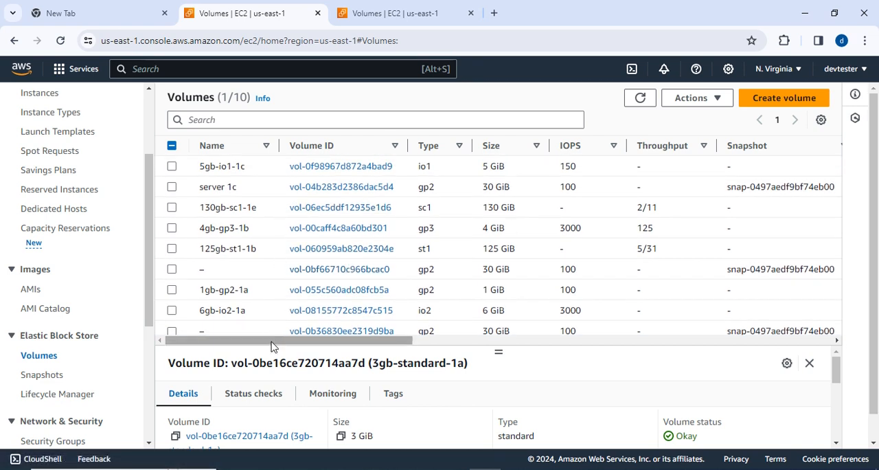
scroll(261, 322, "down", 1)
left_click_drag(285, 340, 440, 342)
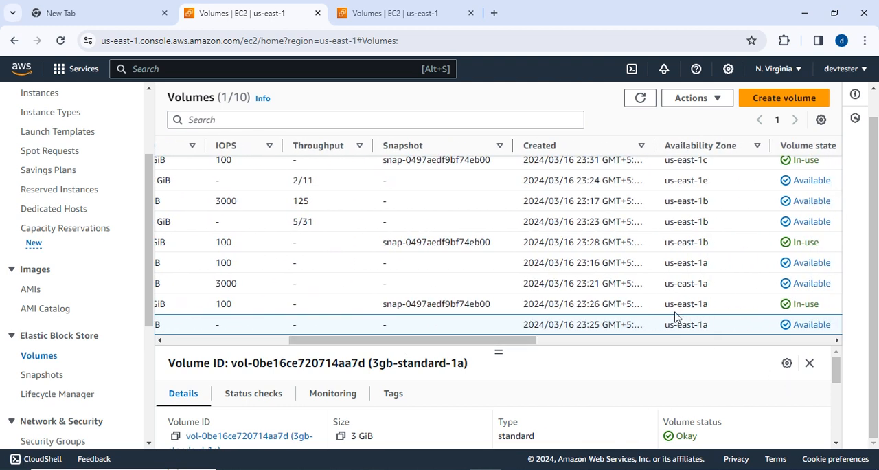
left_click_drag(465, 342, 341, 342)
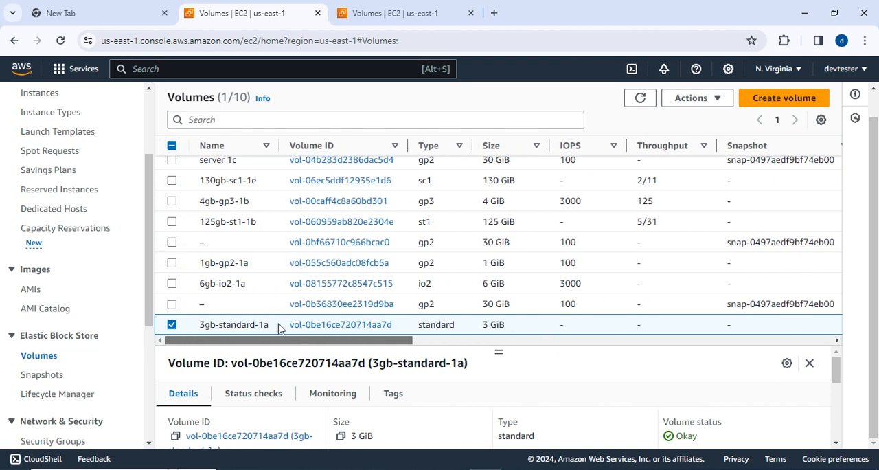
left_click(213, 304)
type("Server1-A")
left_click(371, 370)
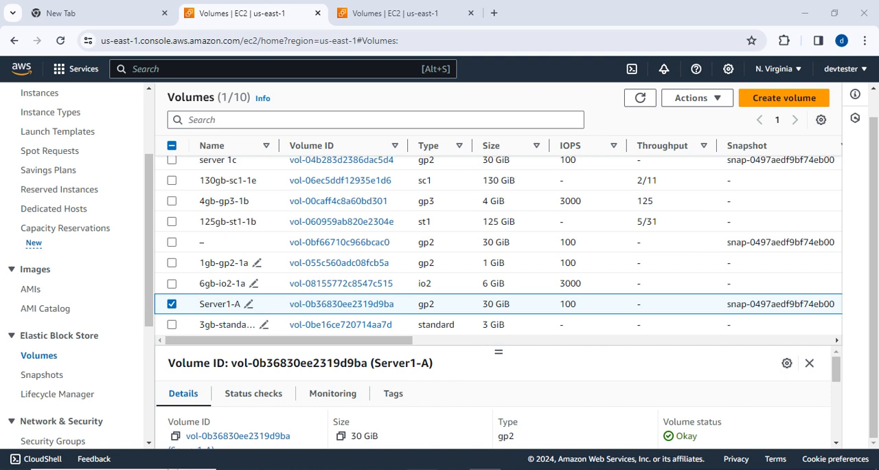
Copy Server2-B from the Notepad notes and give that name to the 30 GiB gp2 volume in us-east-1b in the AWS list.
key("alt+Tab")
left_click_drag(106, 277, 55, 271)
key("ctrl+c")
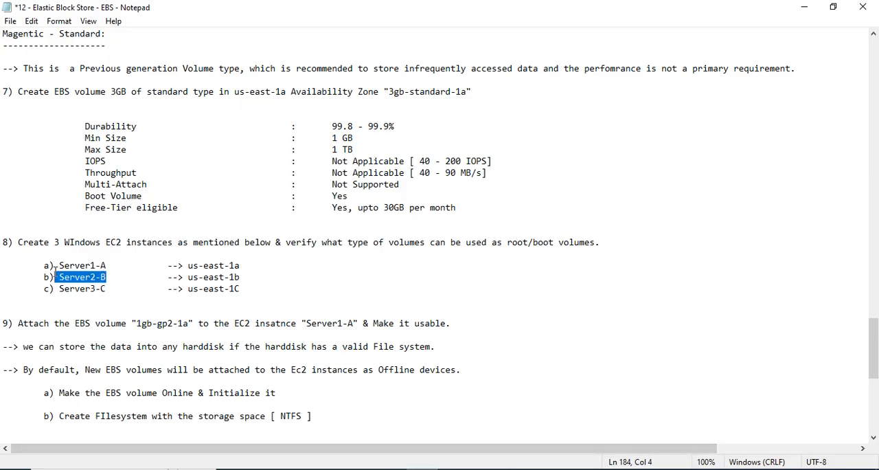
left_click(804, 6)
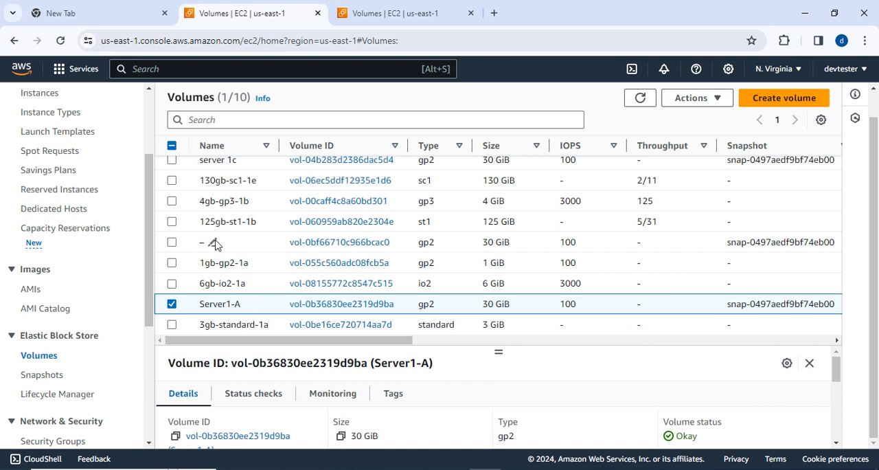
left_click(212, 242)
key("ctrl+v")
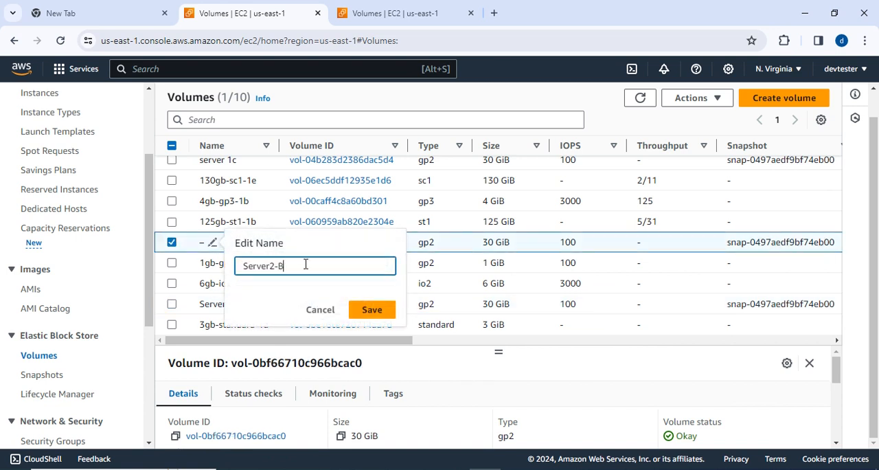
left_click(373, 309)
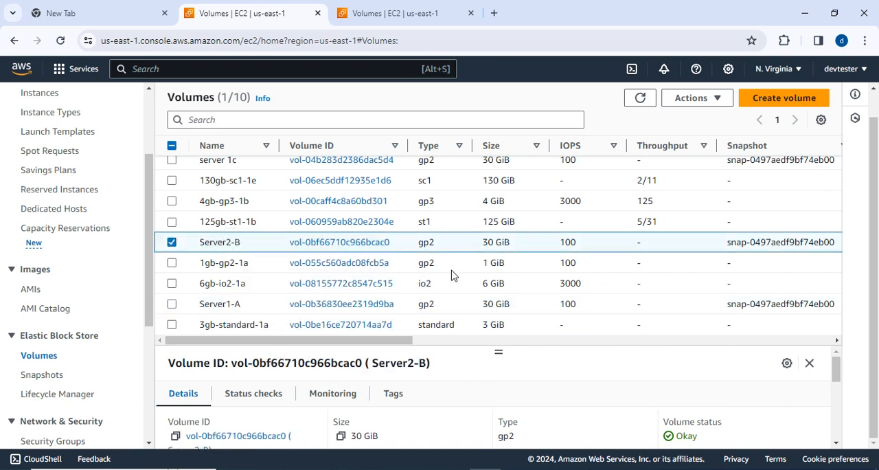
scroll(444, 220, "up", 1)
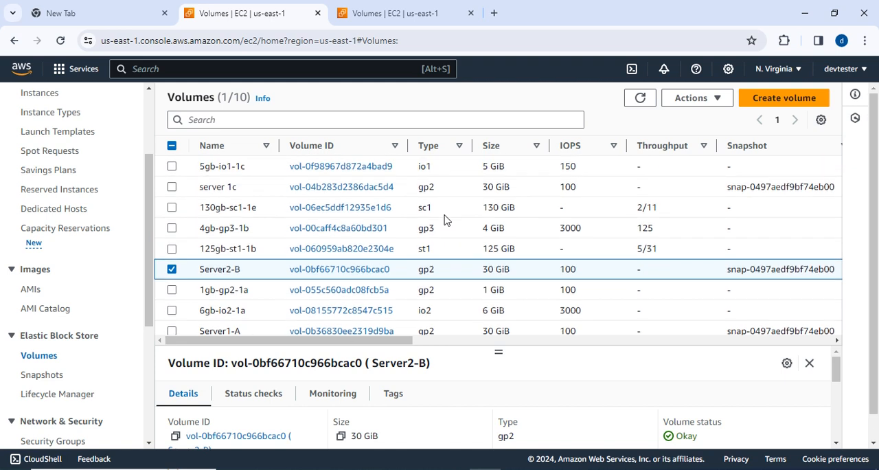
scroll(330, 205, "down", 1)
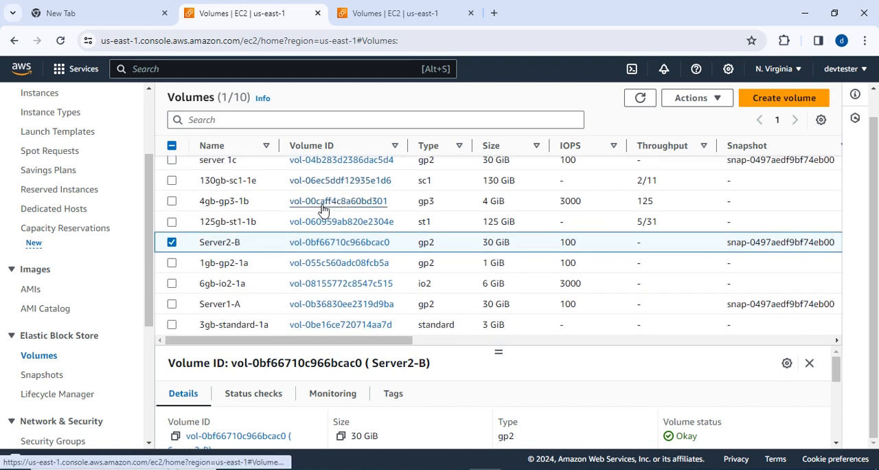
Rename the 30 GiB gp2 volume "server 1c" to "server 3 c" in the volumes list.
scroll(288, 199, "up", 1)
left_click(245, 189)
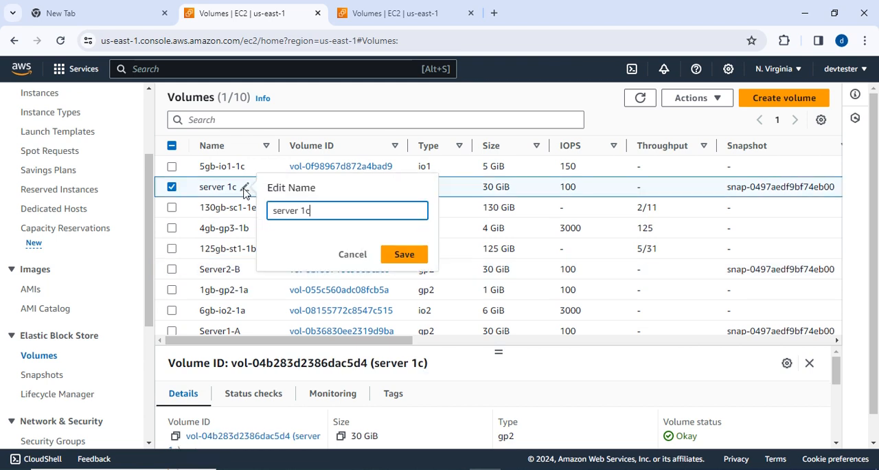
key("BackSpace")
key("BackSpace")
type("3")
left_click(415, 255)
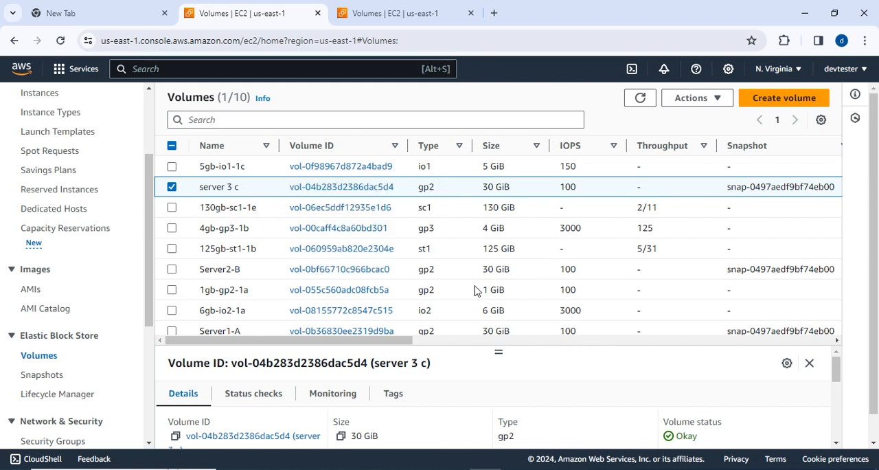
scroll(480, 285, "down", 1)
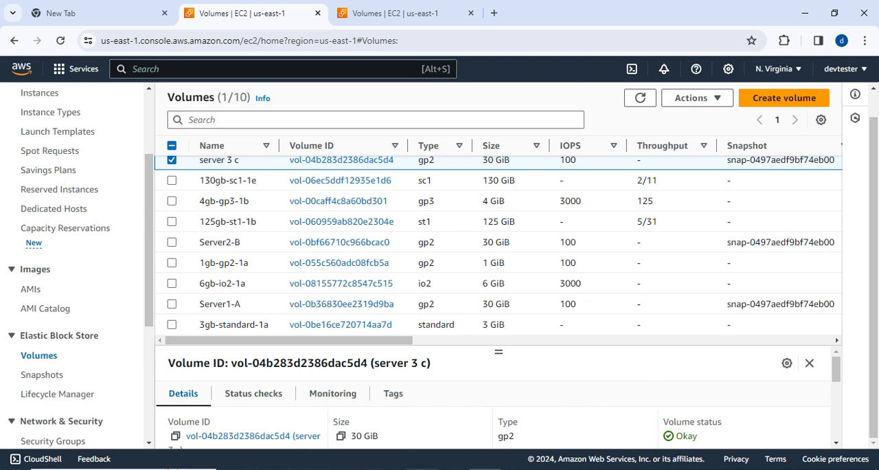
Switch to the Notepad notes, review exercise 9 on attaching volume 1gb-gp2-1a to Server1-A, and return to the AWS console.
key("alt+Tab")
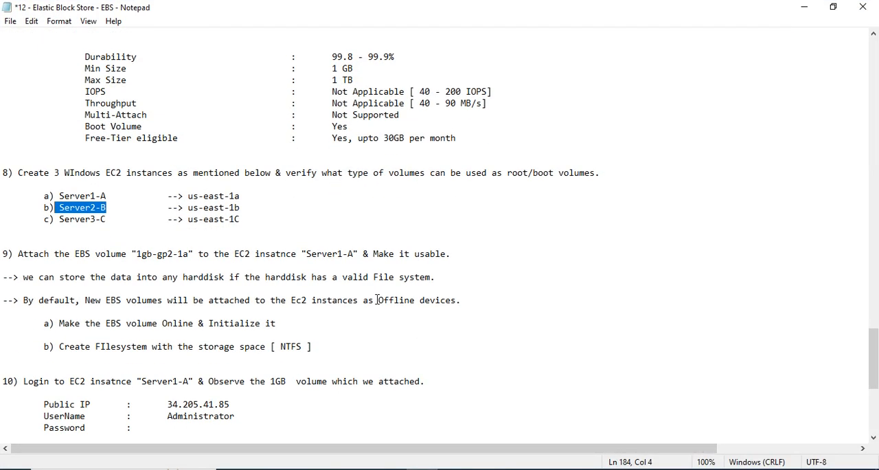
left_click_drag(140, 256, 186, 254)
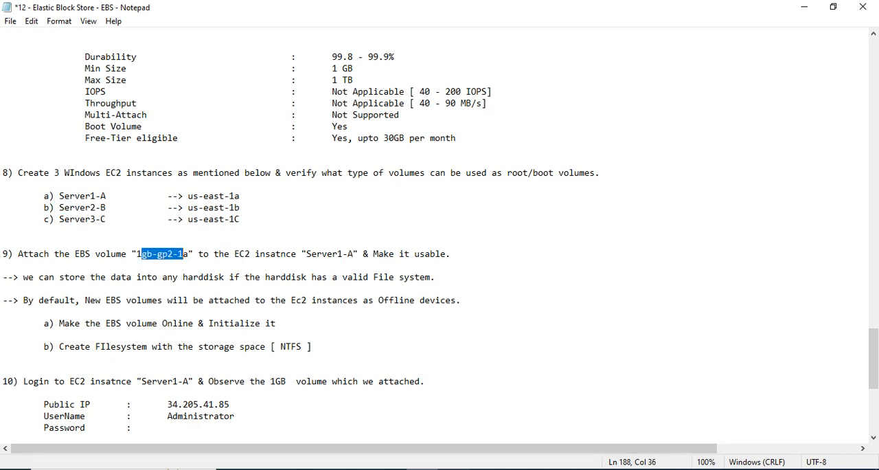
key("alt+Tab")
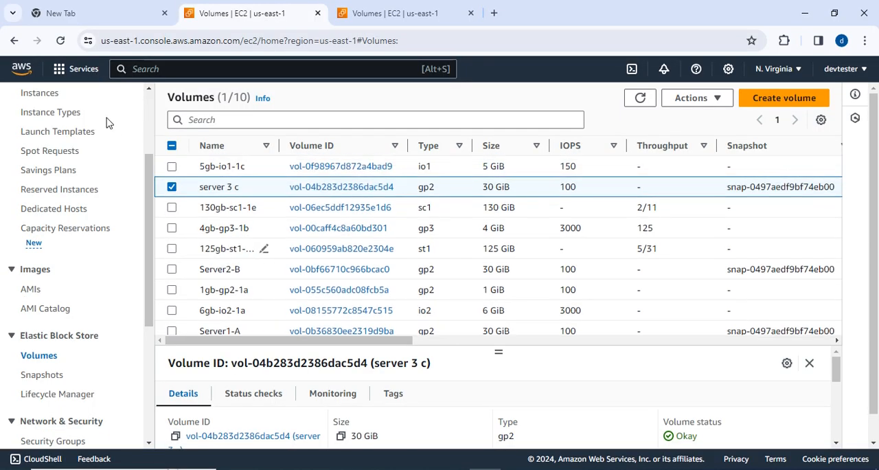
Go to the EC2 instances list, select Server1-A and open its RDP client connection details.
scroll(72, 145, "up", 2)
left_click(41, 221)
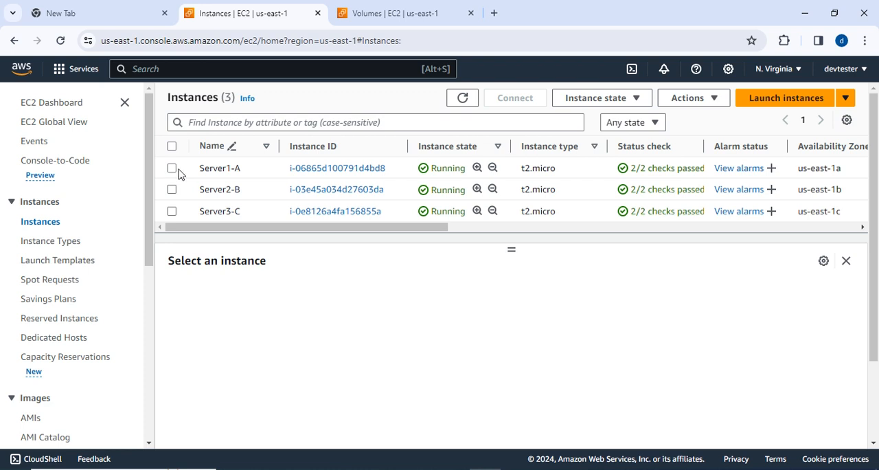
left_click(173, 168)
left_click(508, 98)
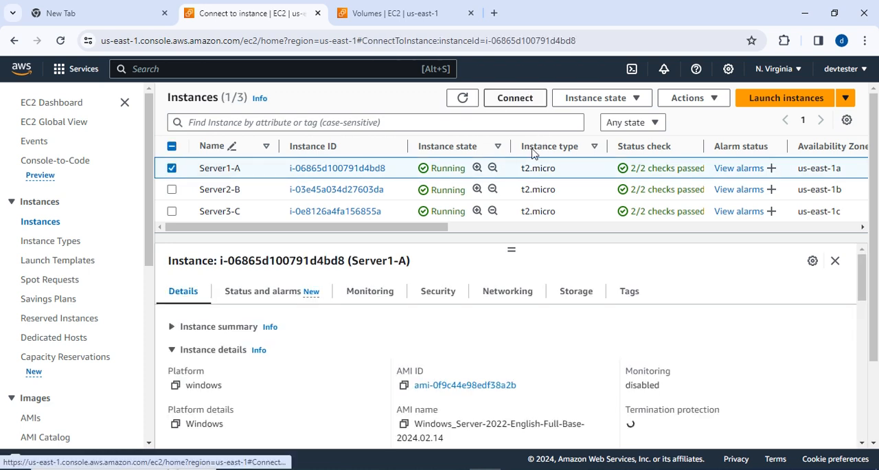
left_click(180, 195)
scroll(320, 290, "down", 1)
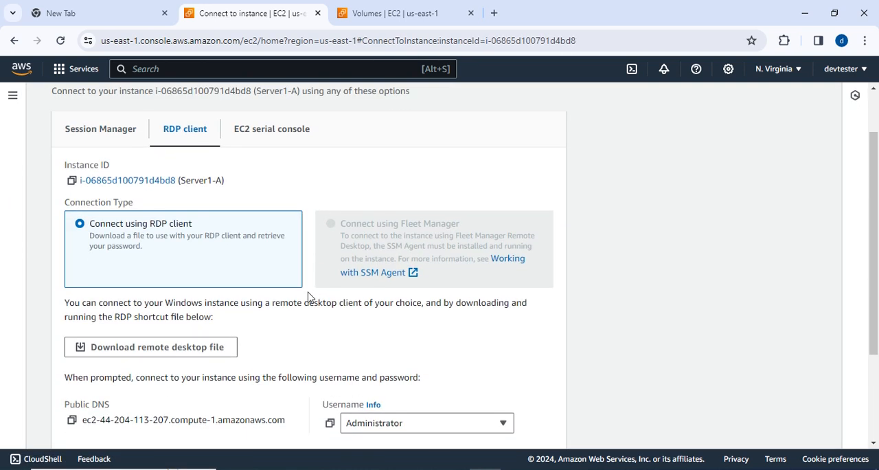
scroll(394, 404, "down", 2)
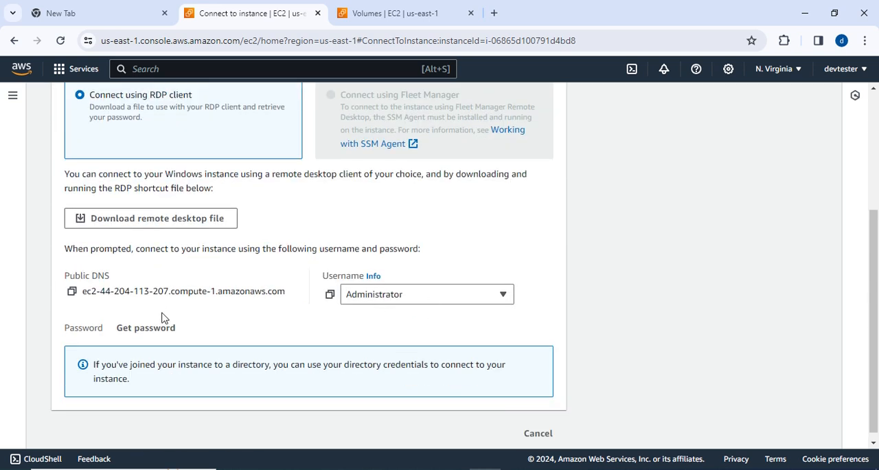
Start retrieving Server1-A's Windows password and upload devtest_key.pem from the Downloads folder as the private key file.
left_click(146, 328)
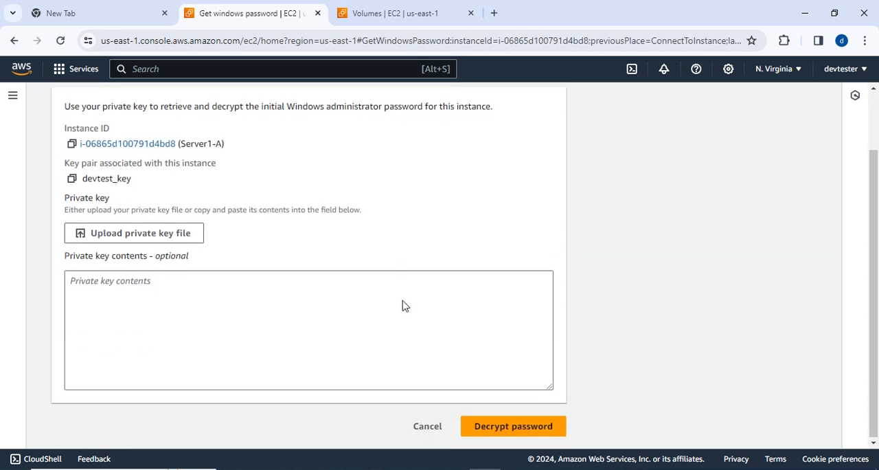
left_click(190, 232)
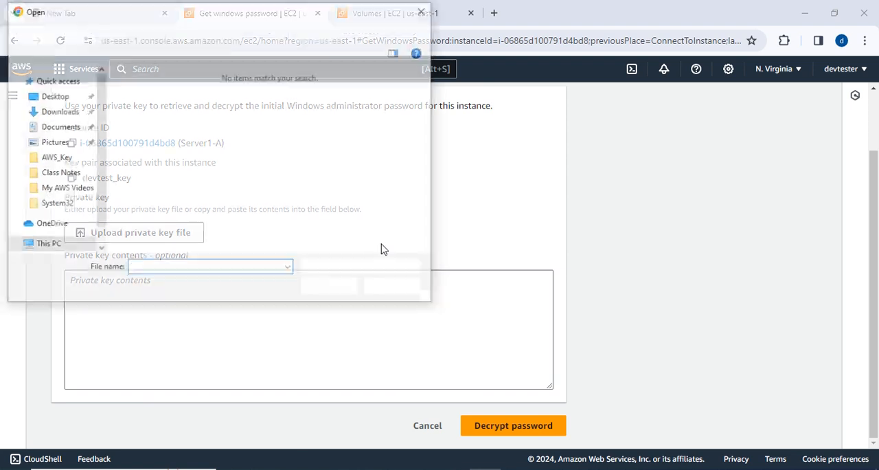
left_click(64, 118)
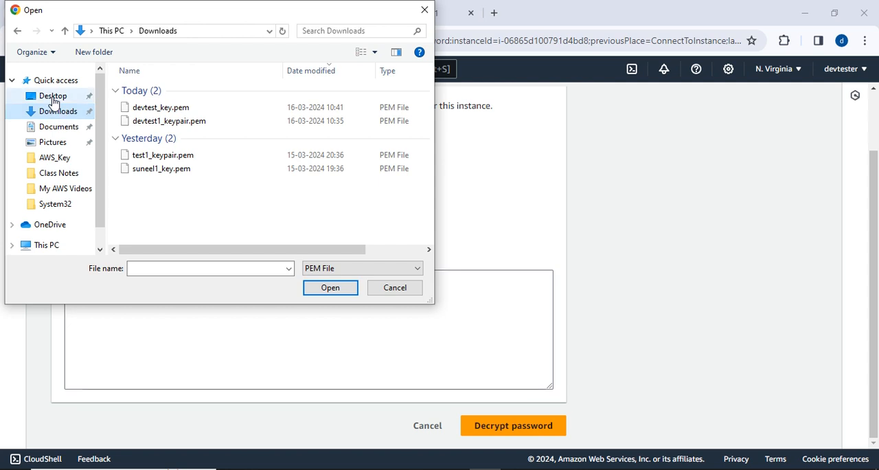
left_click(407, 269)
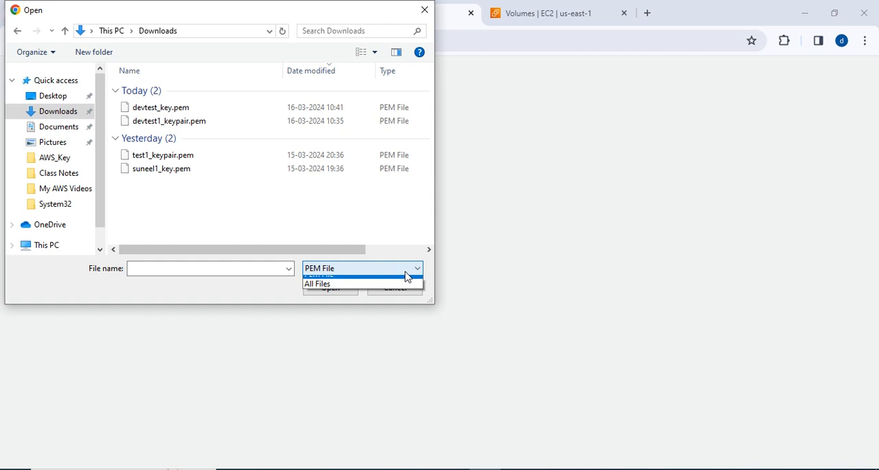
left_click(317, 290)
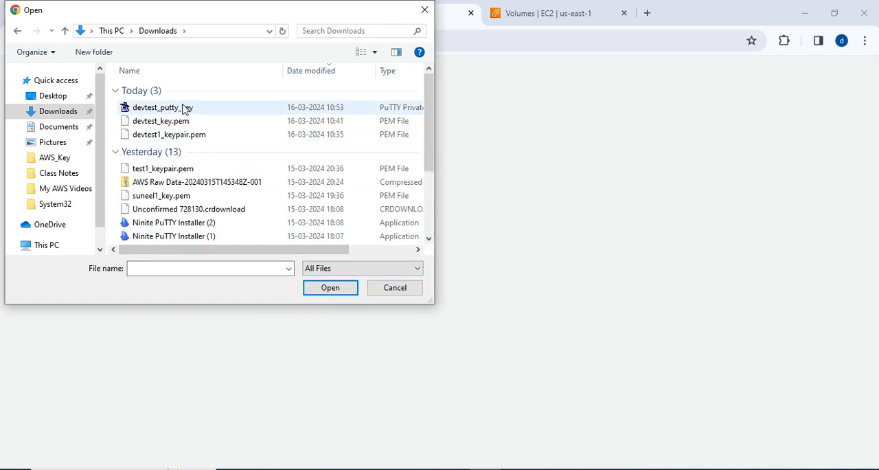
left_click(175, 109)
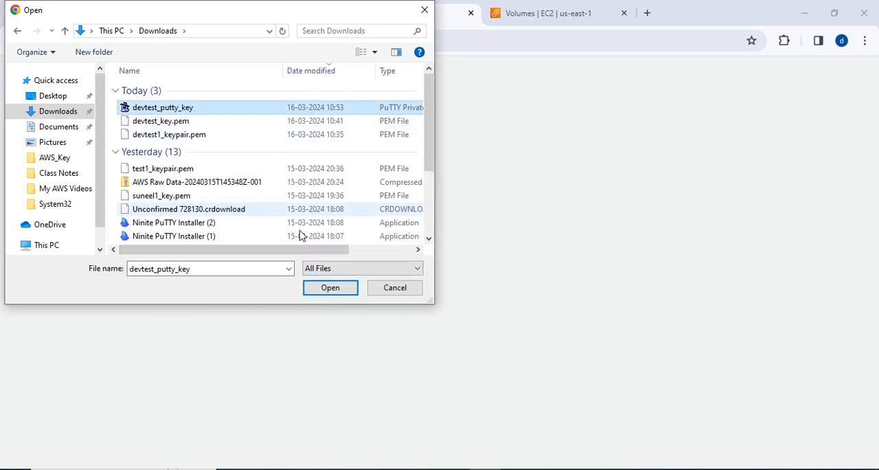
left_click(189, 122)
left_click(318, 289)
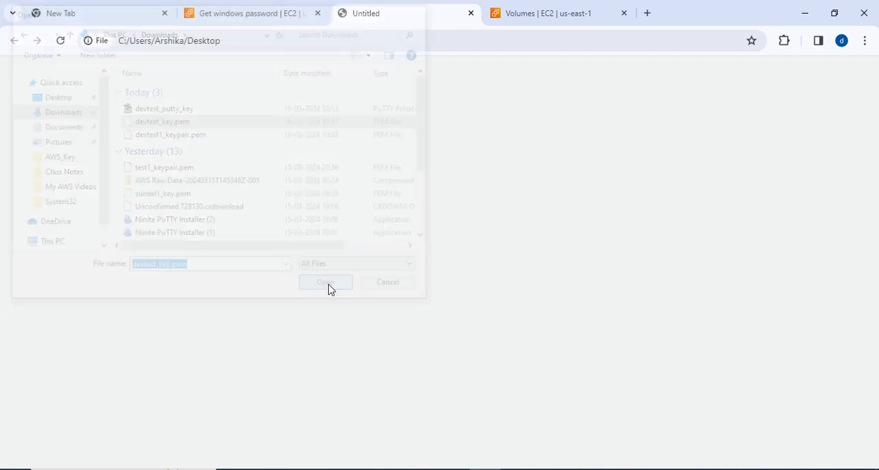
Return to the Get Windows password page, decrypt Server1-A's administrator password and copy it.
left_click(253, 12)
scroll(436, 306, "down", 4)
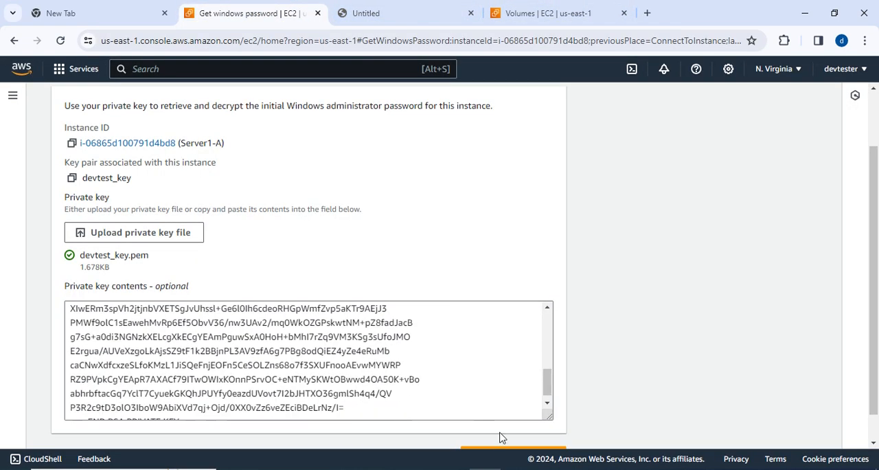
scroll(499, 435, "down", 1)
left_click(506, 426)
scroll(386, 157, "down", 3)
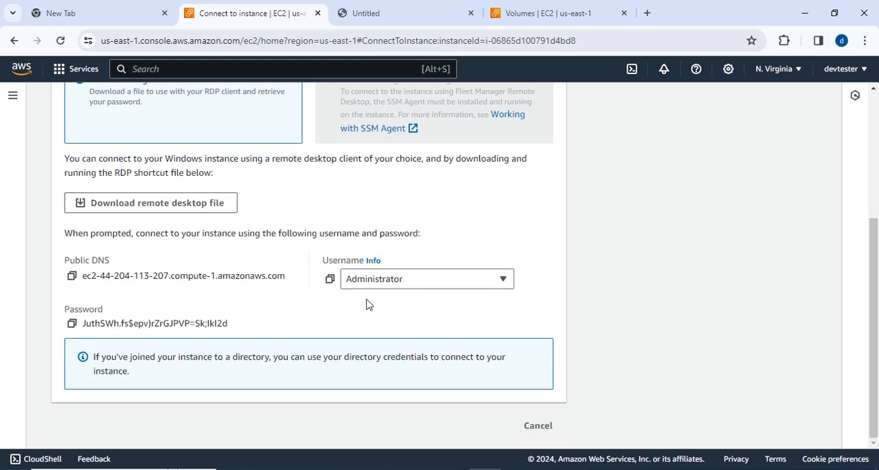
left_click(72, 324)
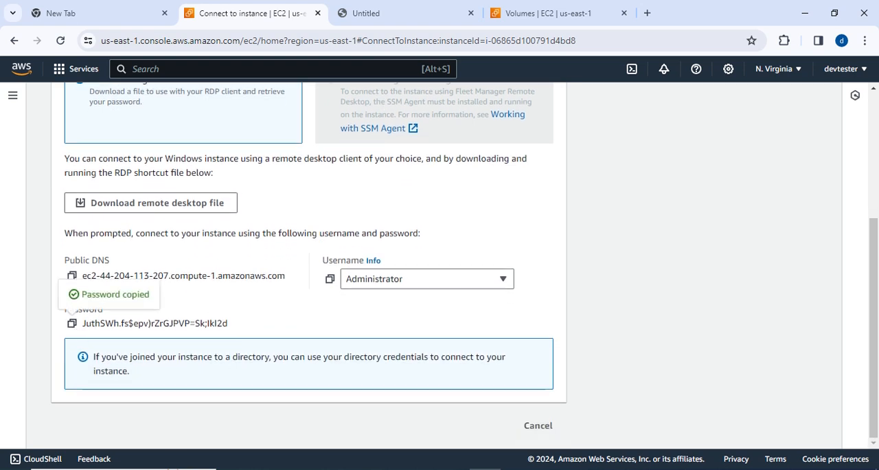
Open a new Notepad document, paste the copied administrator password labelled 1a, and minimize the window.
key("super")
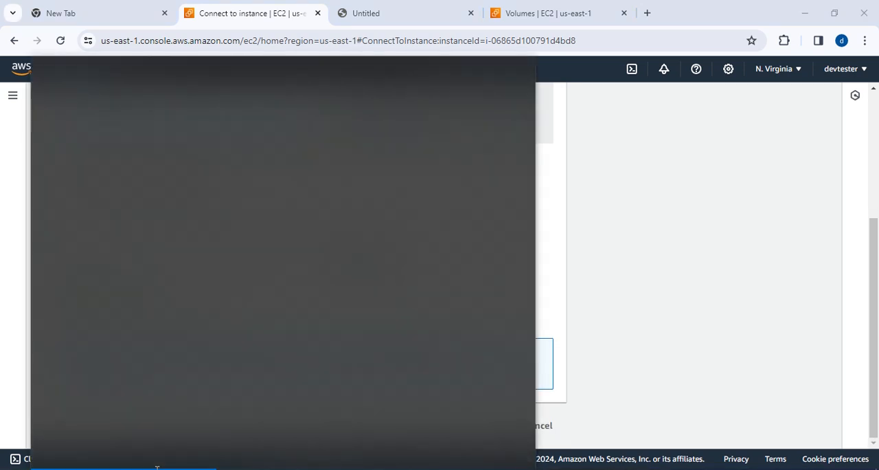
type("note")
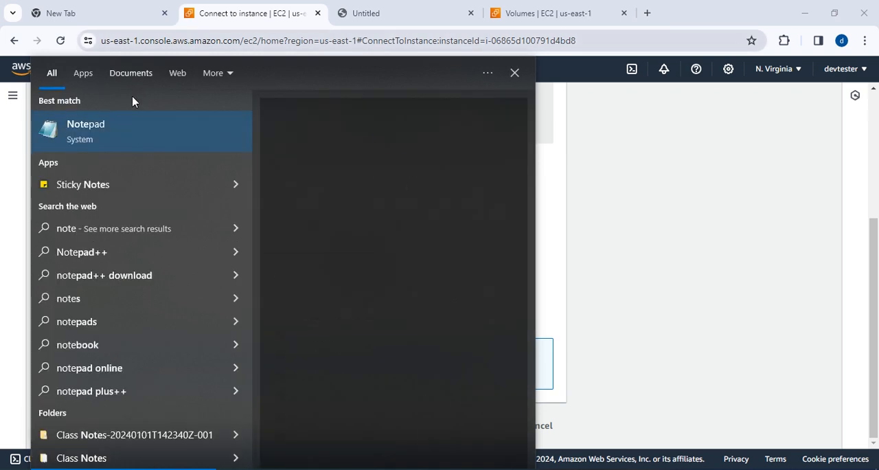
key("Return")
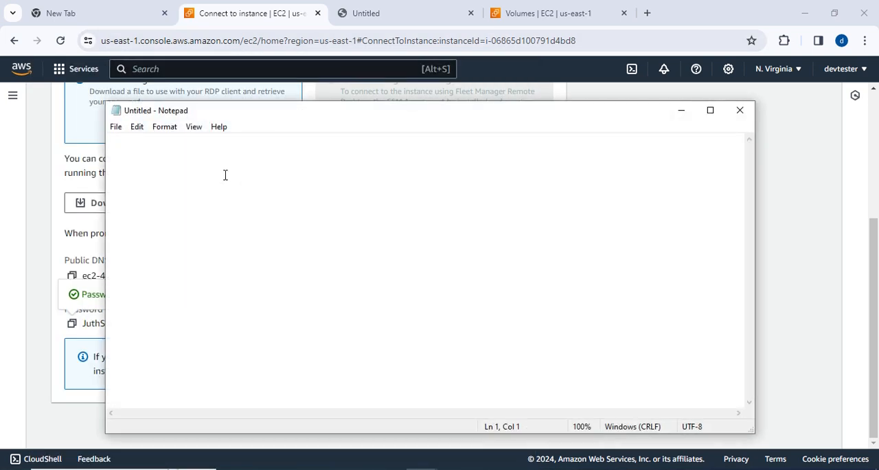
key("ctrl+v")
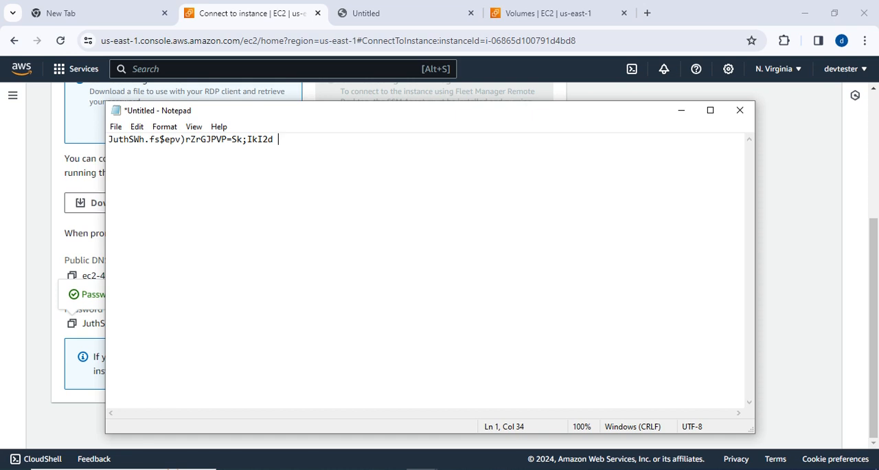
type("1a")
left_click_drag(277, 140, 114, 136)
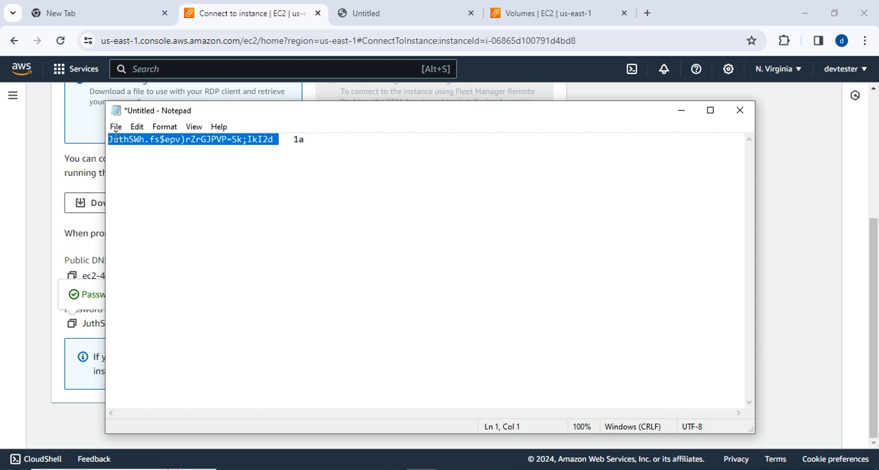
left_click(681, 110)
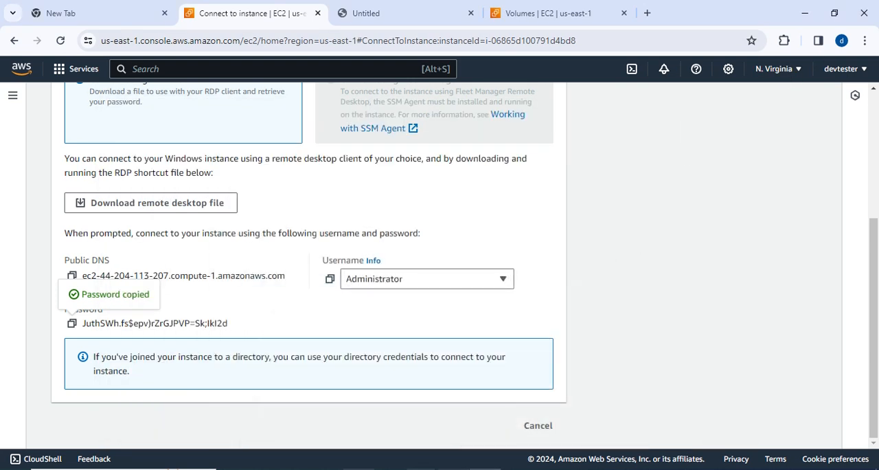
Open Remote Desktop Connection and move its window aside so the AWS page stays readable.
left_click(110, 469)
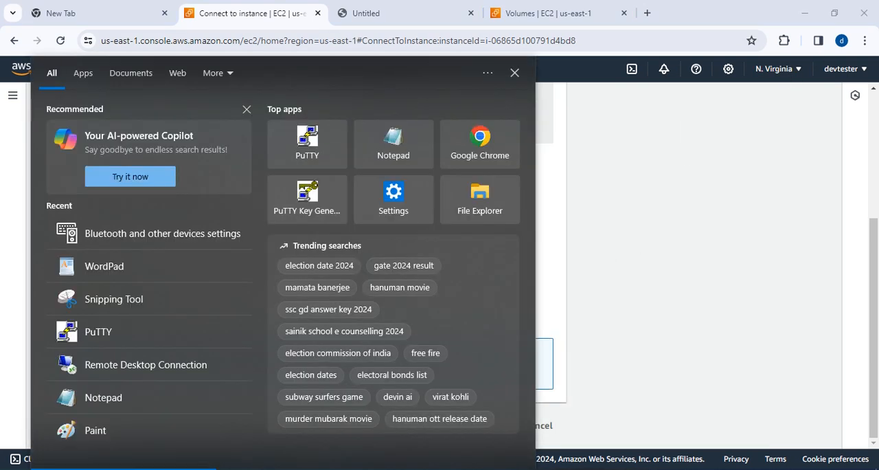
type("rdp")
left_click(144, 130)
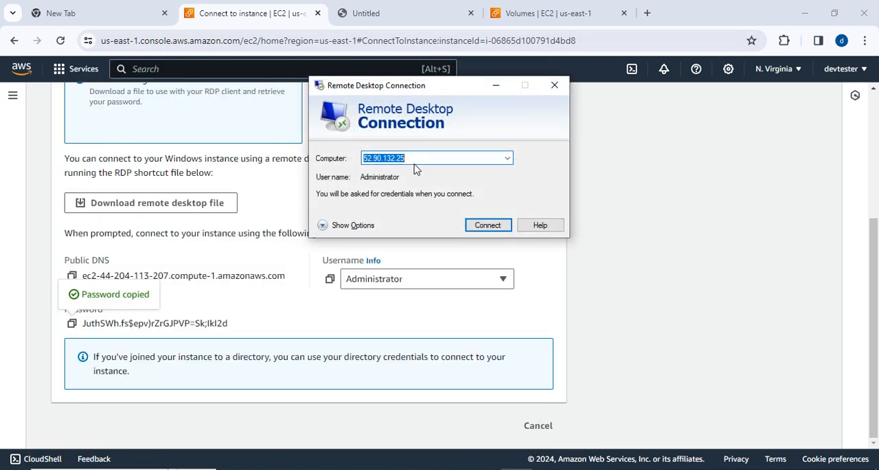
left_click_drag(434, 87, 637, 127)
Copy Server1-A's public IPv4 address from its instance summary and enter 44.204.113.207 as the computer in Remote Desktop Connection.
scroll(286, 228, "up", 3)
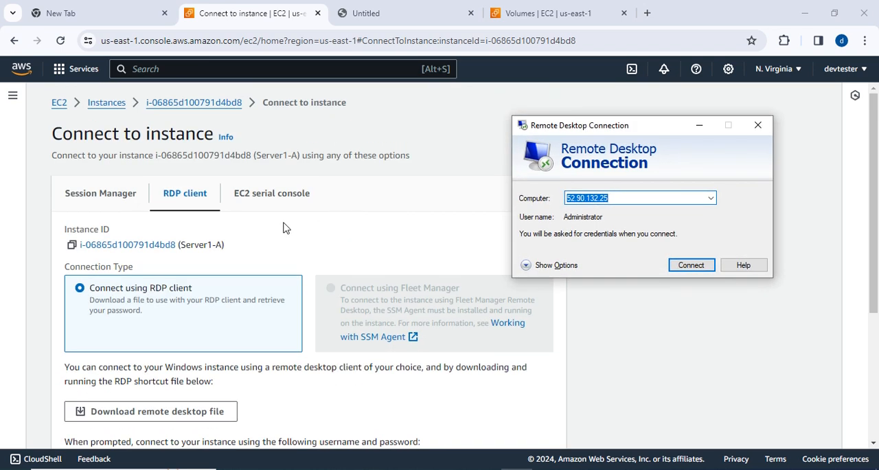
left_click(117, 102)
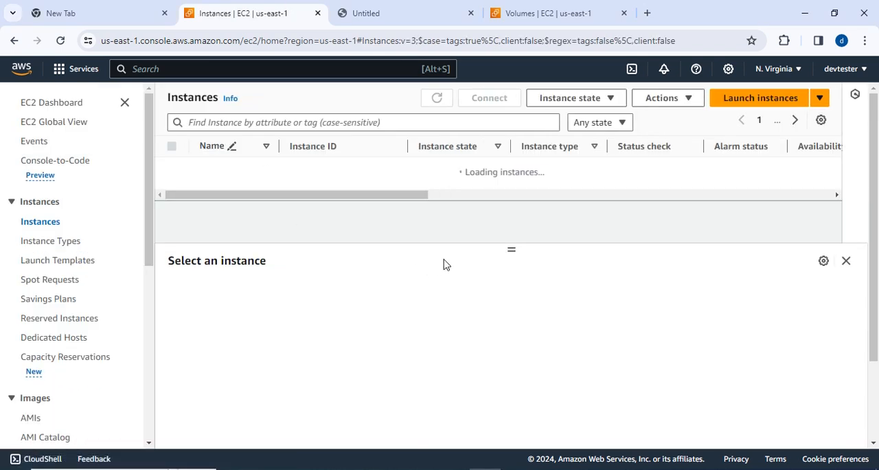
left_click(171, 168)
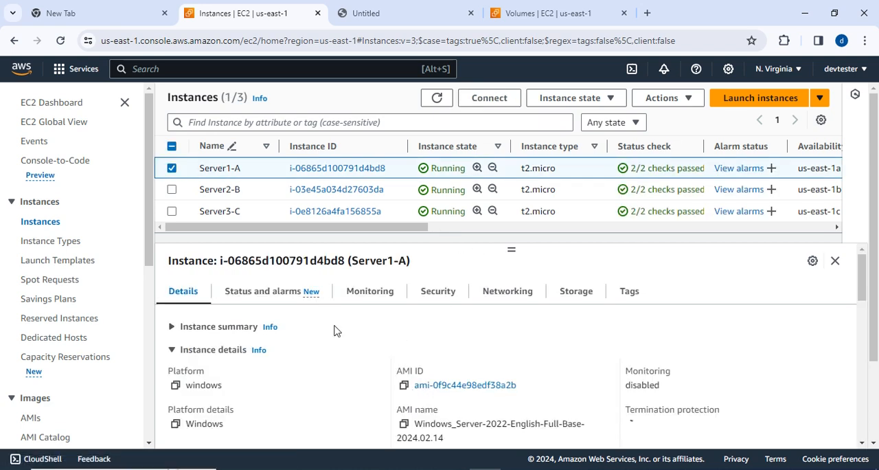
left_click(171, 327)
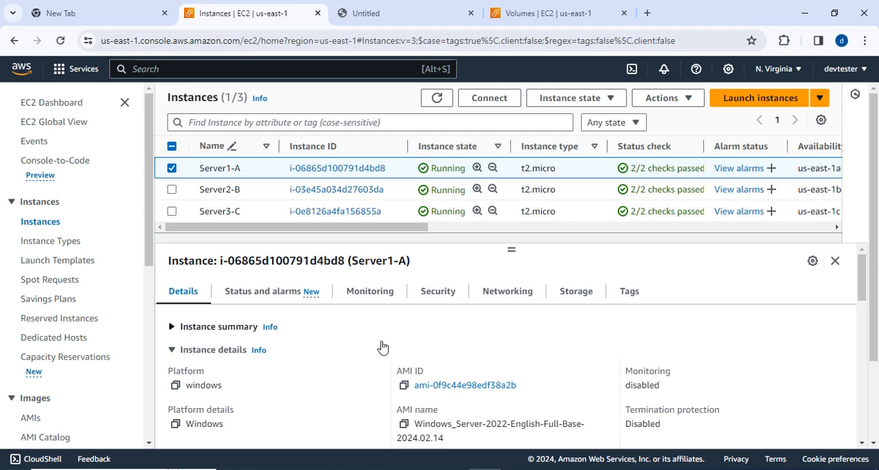
left_click(404, 363)
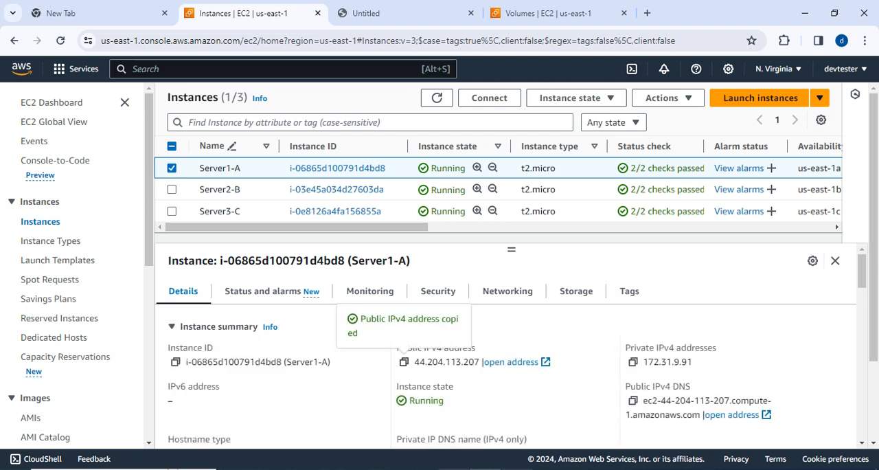
left_click(517, 469)
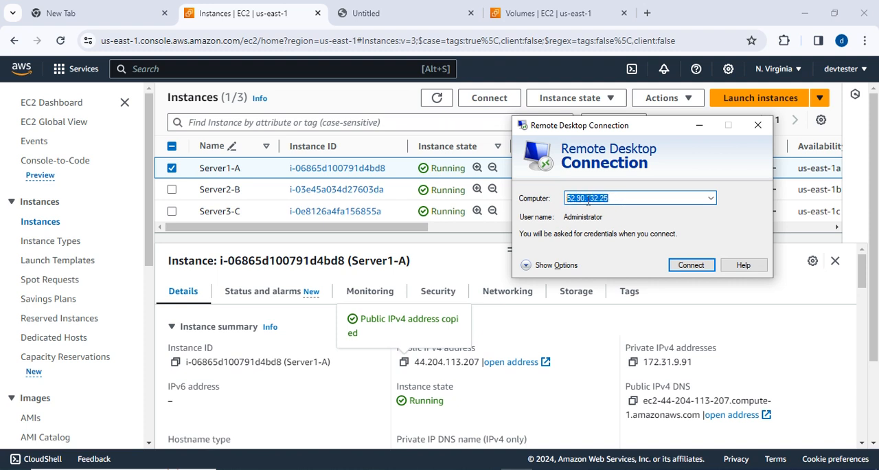
key("ctrl+v")
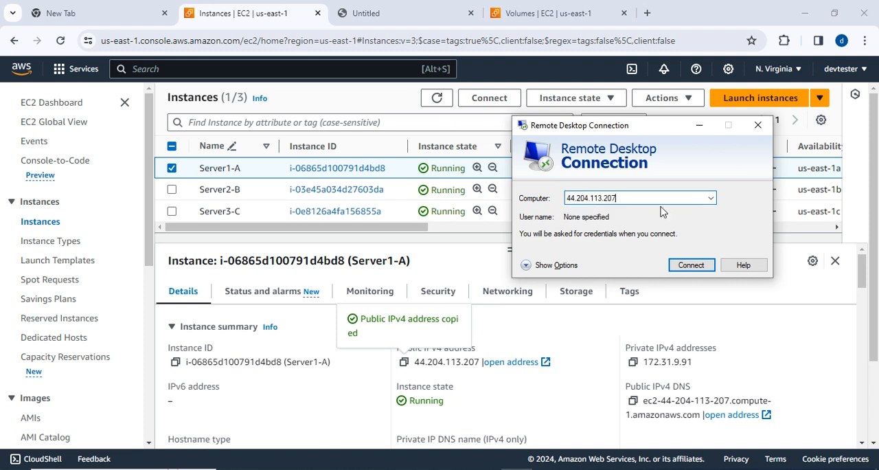
Start the remote connection to 44.204.113.207 and copy the administrator password from the Notepad document, leaving the credentials prompt in view.
left_click(686, 265)
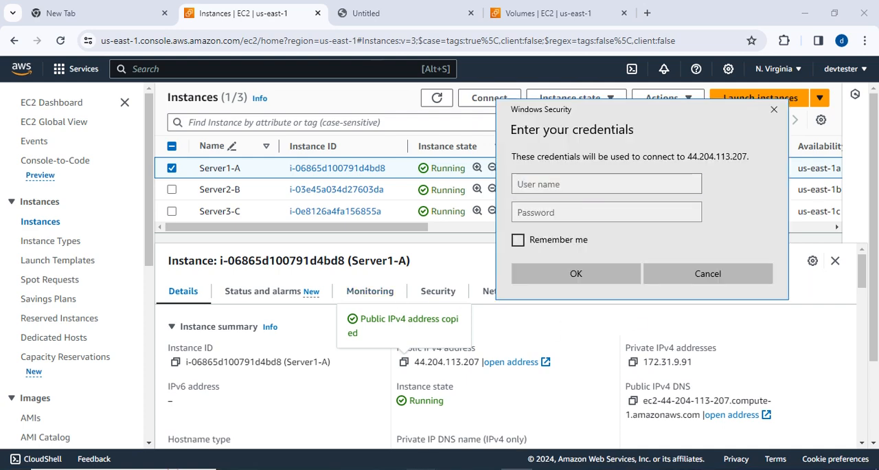
mouse_move(423, 469)
left_click(450, 444)
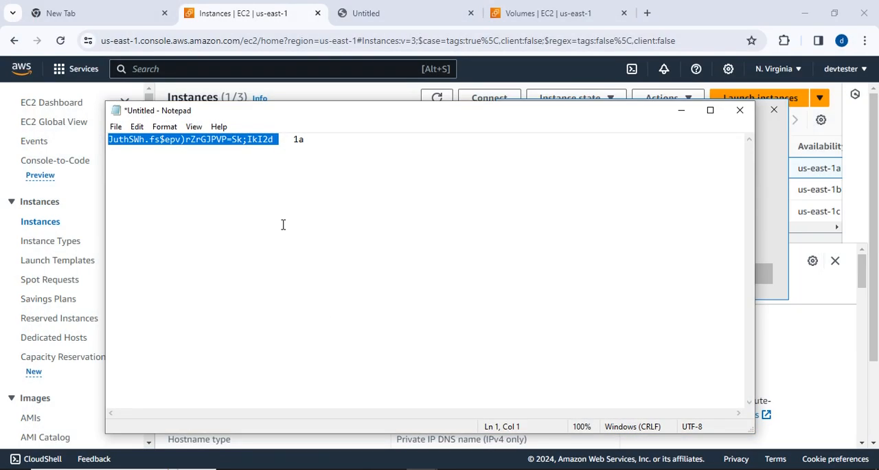
left_click(303, 141)
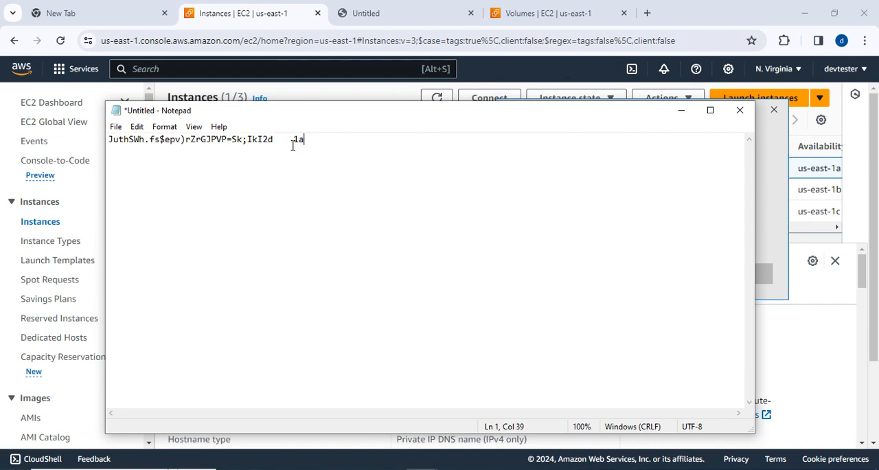
left_click_drag(276, 139, 230, 135)
left_click_drag(116, 130, 110, 132)
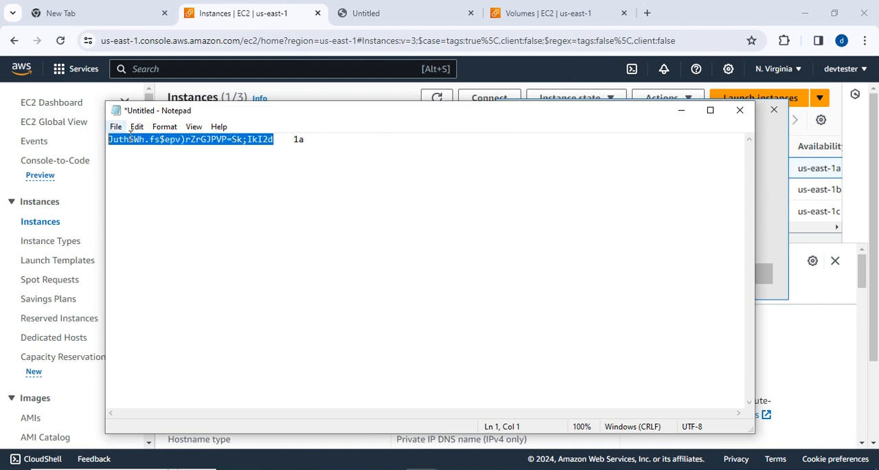
left_click(681, 112)
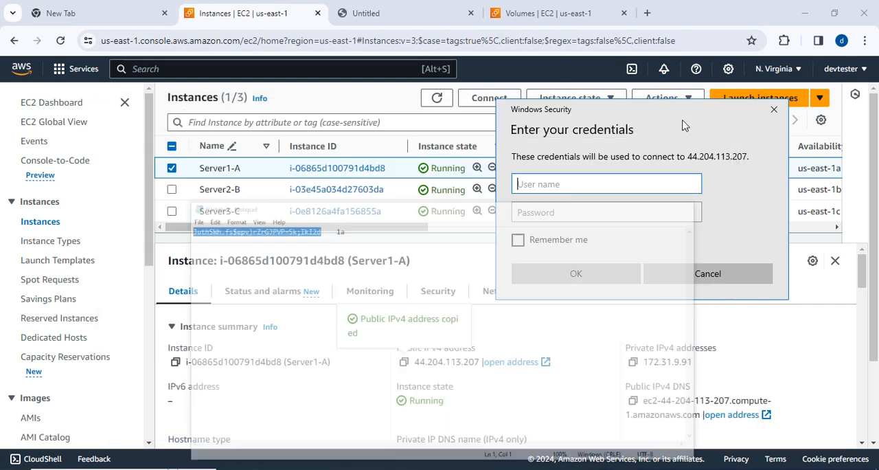
Sign in as Administrator with the copied administrator password and accept the remote computer's unverified certificate.
type("A")
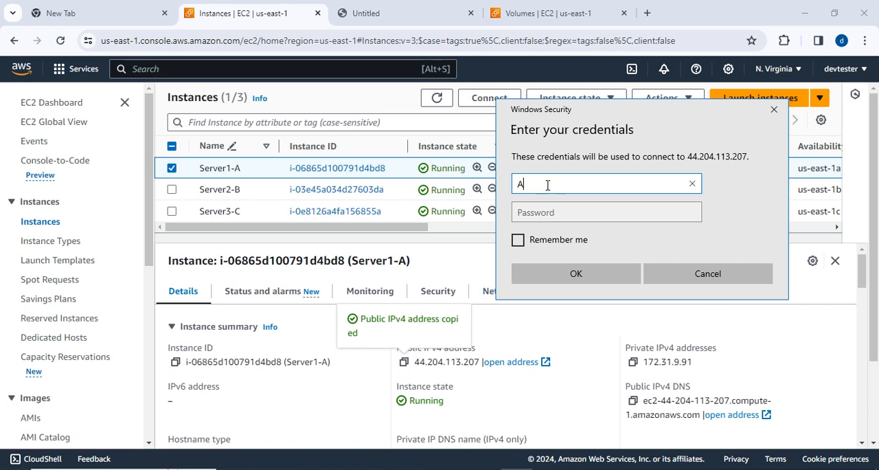
type("dministrator")
left_click(574, 215)
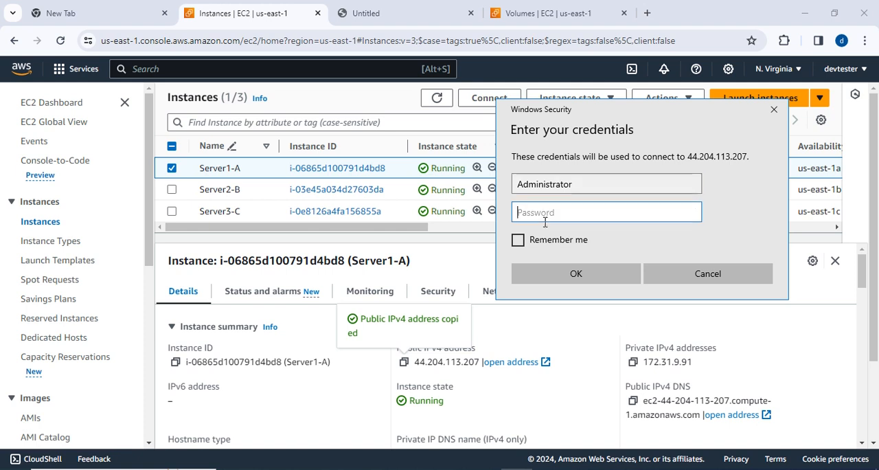
key("ctrl+v")
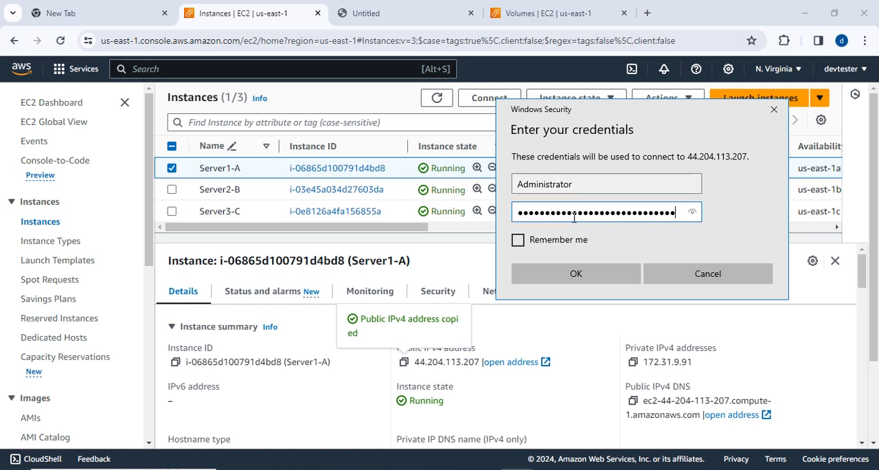
left_click(575, 273)
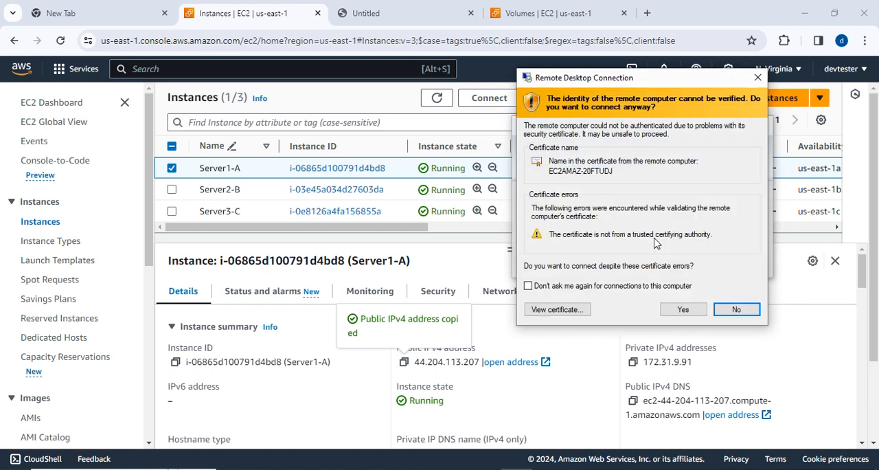
left_click(683, 308)
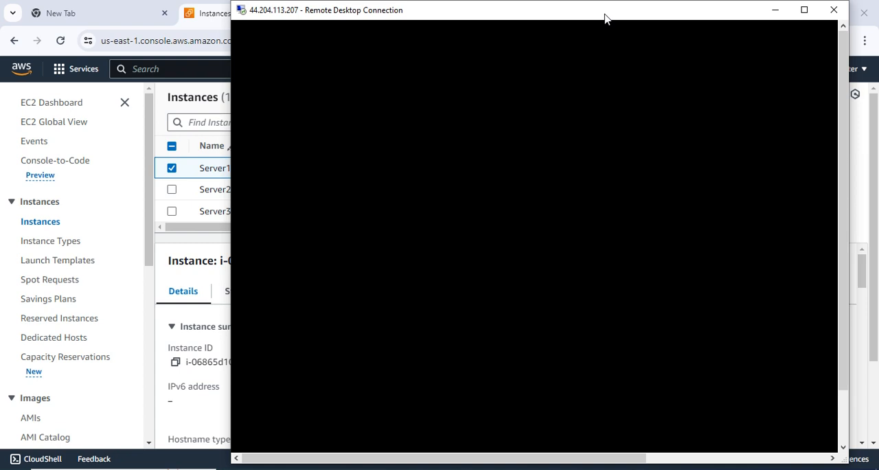
left_click_drag(604, 18, 530, 35)
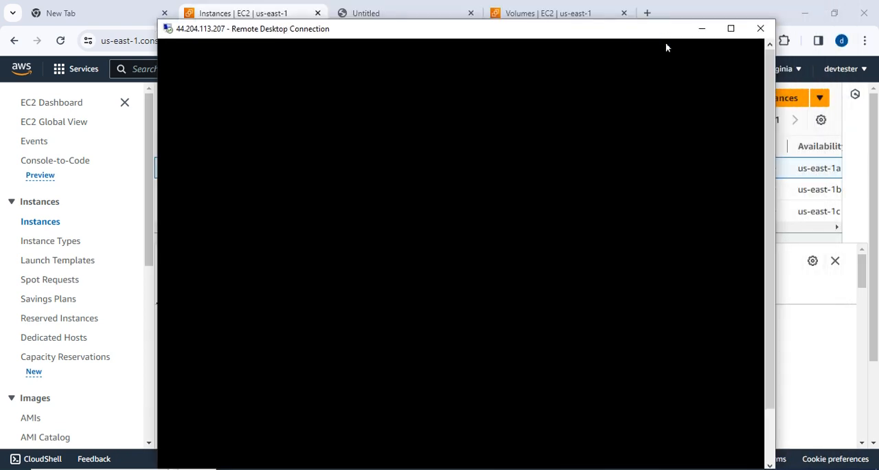
left_click(730, 35)
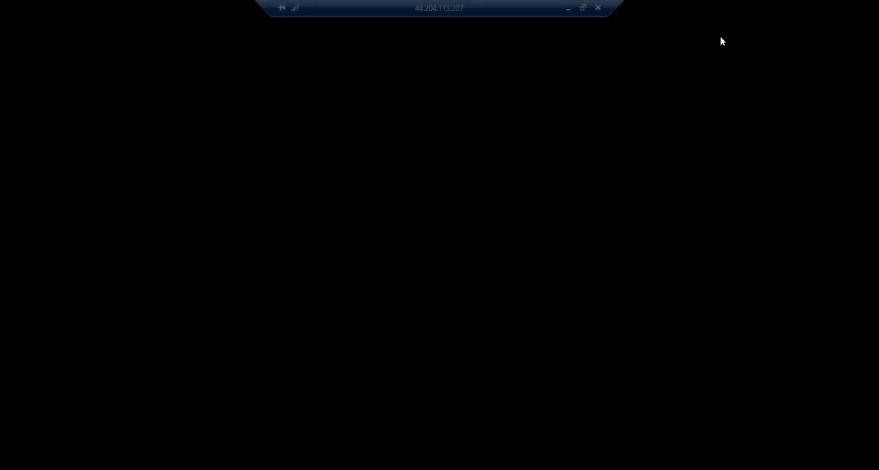
double_click(461, 8)
left_click_drag(548, 39, 514, 55)
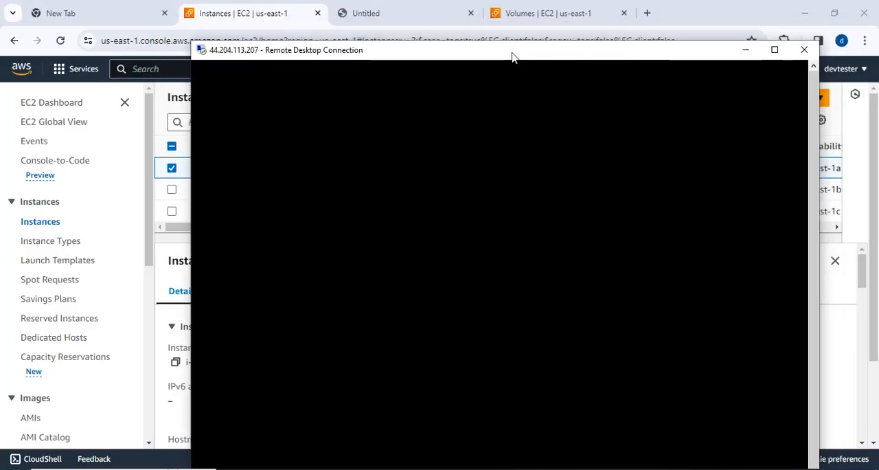
left_click(774, 50)
mouse_move(487, 8)
left_mouse_down()
mouse_move(512, 18)
mouse_move(487, 9)
left_mouse_up()
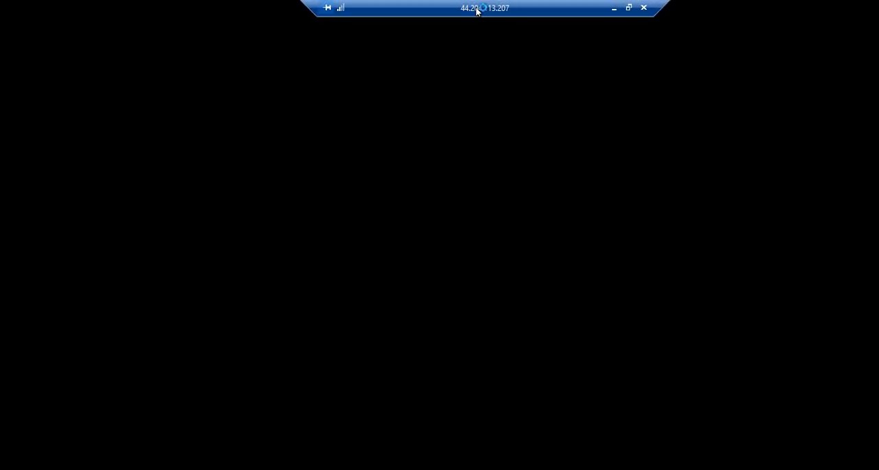
double_click(543, 14)
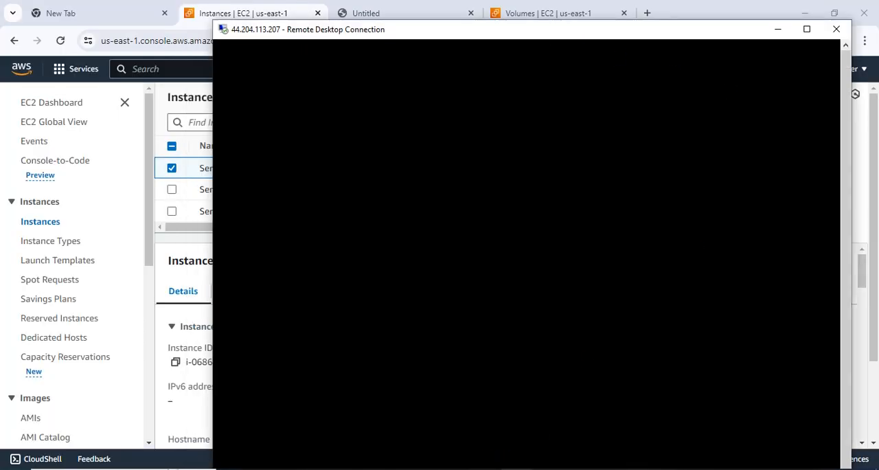
Read items 9 and 10 in the Elastic Block Store notes, highlighting the volume name 1gb-gp2-1a.
mouse_move(422, 469)
left_click(363, 416)
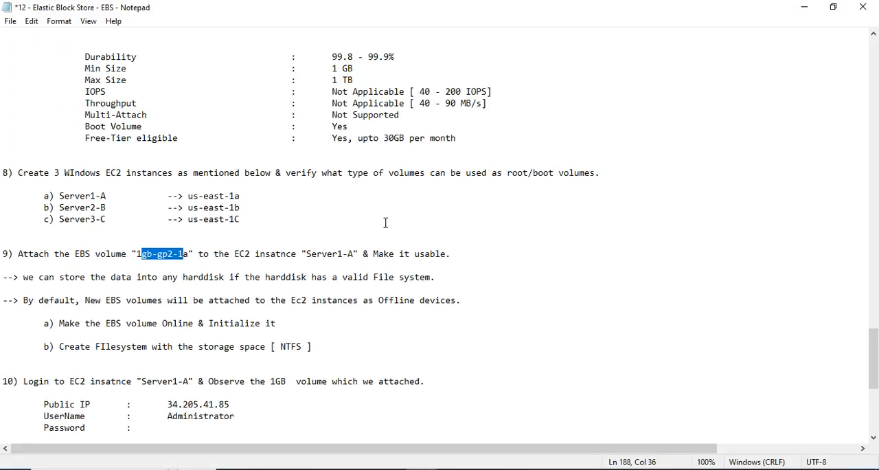
scroll(293, 253, "down", 1)
left_click_drag(19, 223, 190, 223)
left_click(137, 221)
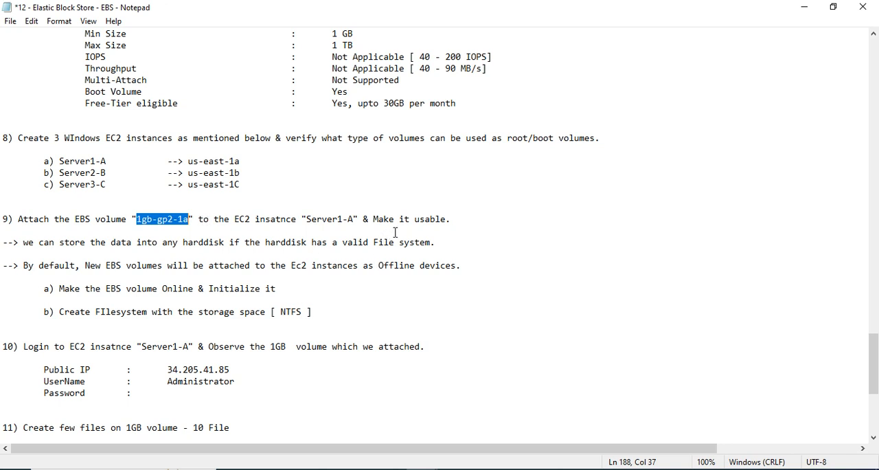
scroll(408, 231, "down", 1)
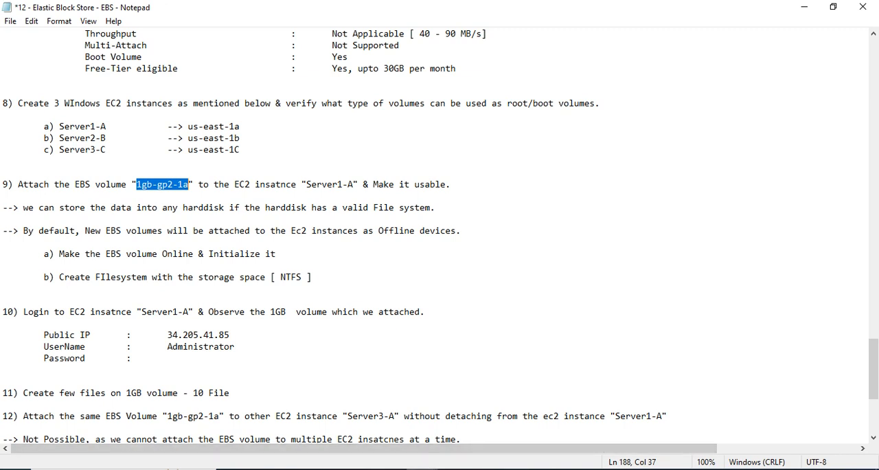
Return to the Server1-A remote desktop in full screen and decline making the PC discoverable on the network.
left_click(516, 469)
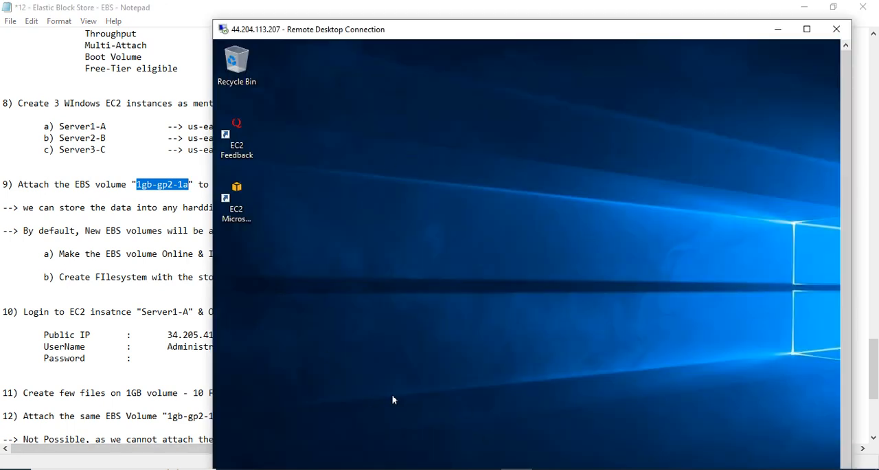
left_click_drag(462, 31, 337, 0)
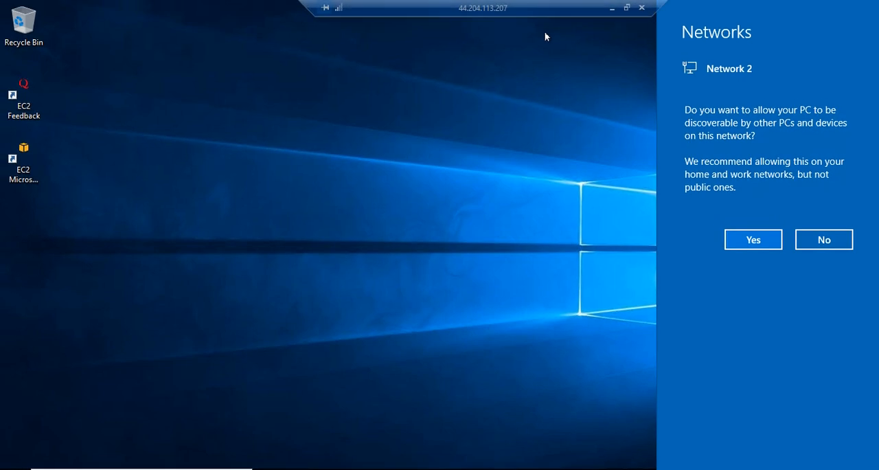
left_click(803, 241)
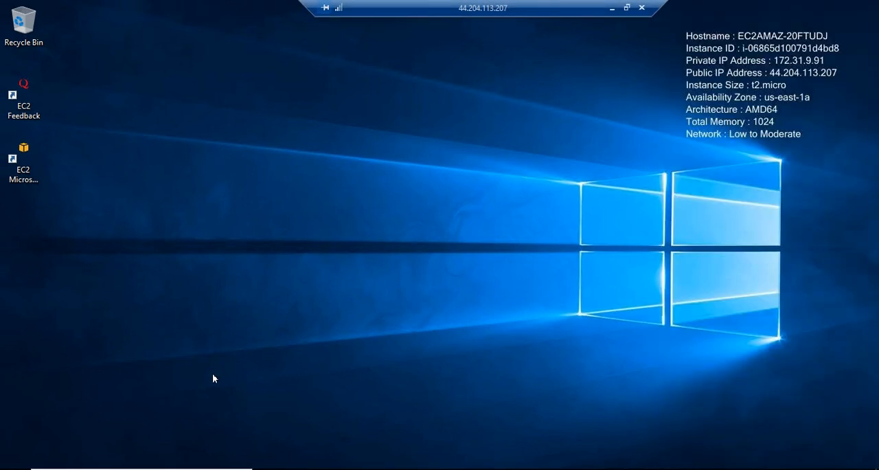
key("super")
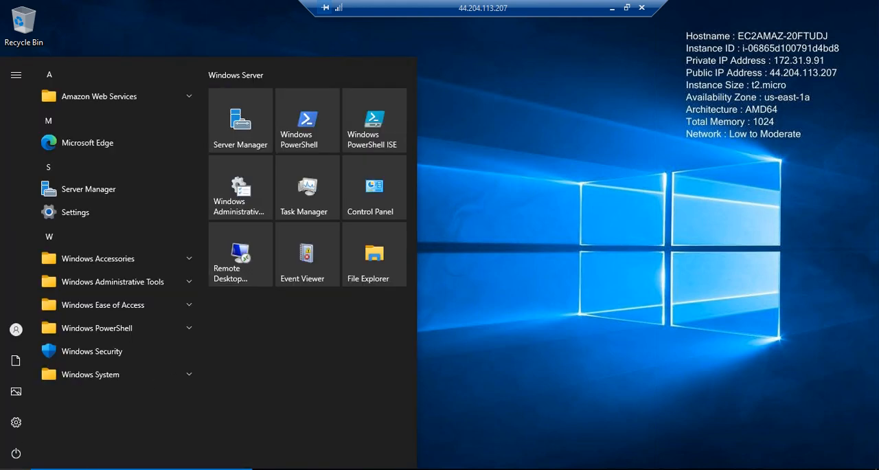
type("s")
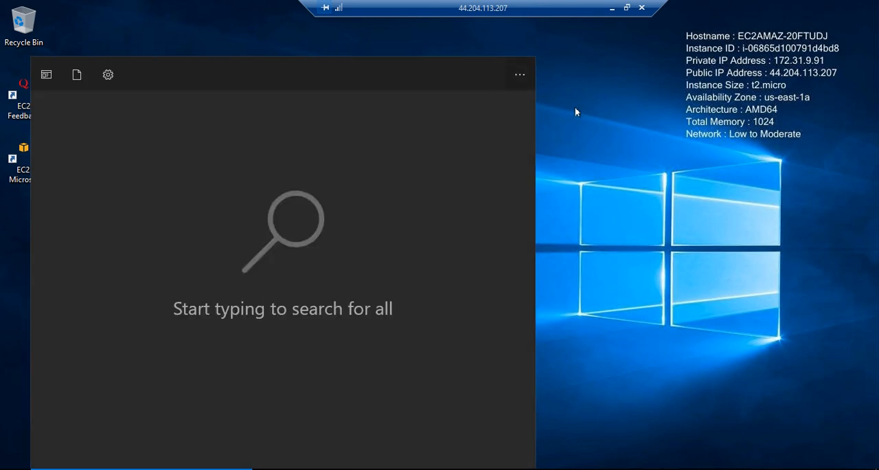
left_click(575, 108)
Open Disk Management on Server1-A by running diskmgmt.msc.
left_click(99, 468)
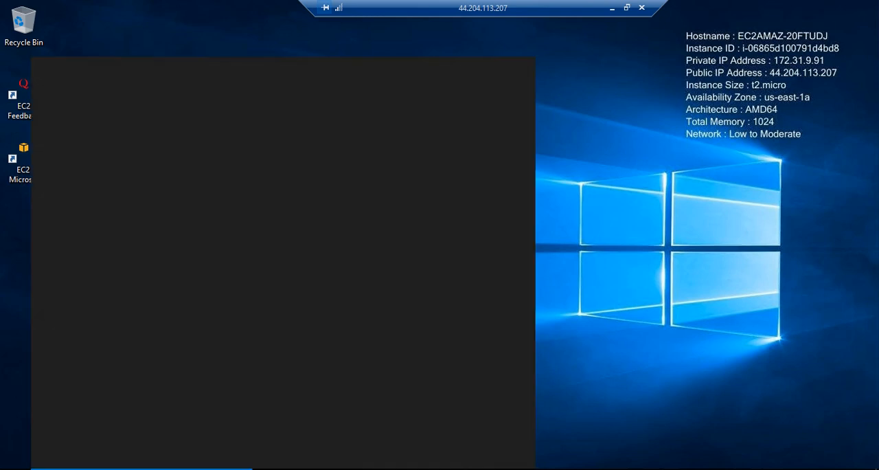
type("disk m")
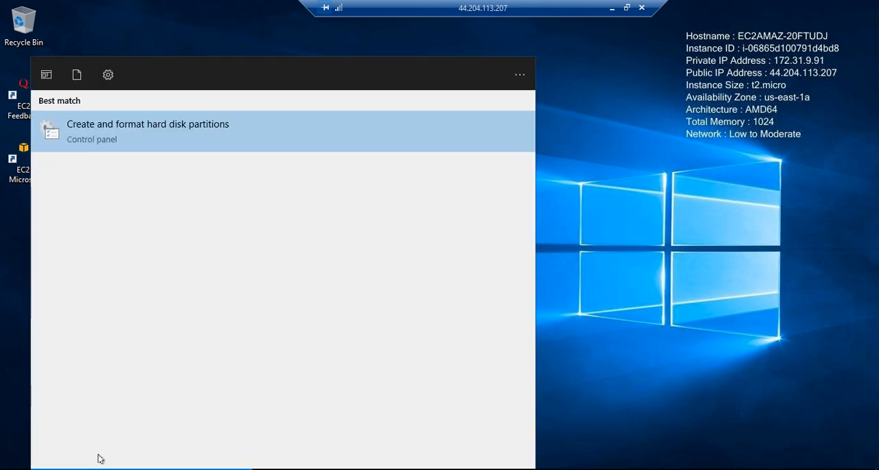
type("gmt.msc")
key("Return")
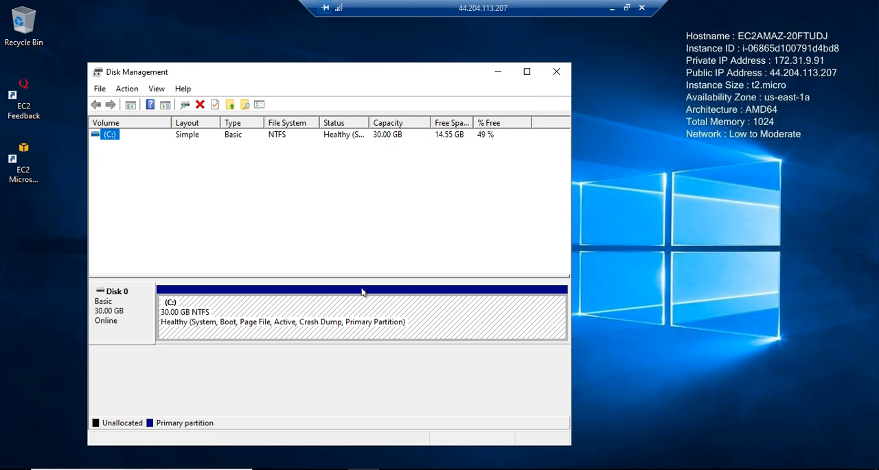
Minimize the remote desktop session, switch back to the AWS EC2 console, deselect Server1-A and go to the EBS volumes list.
double_click(473, 8)
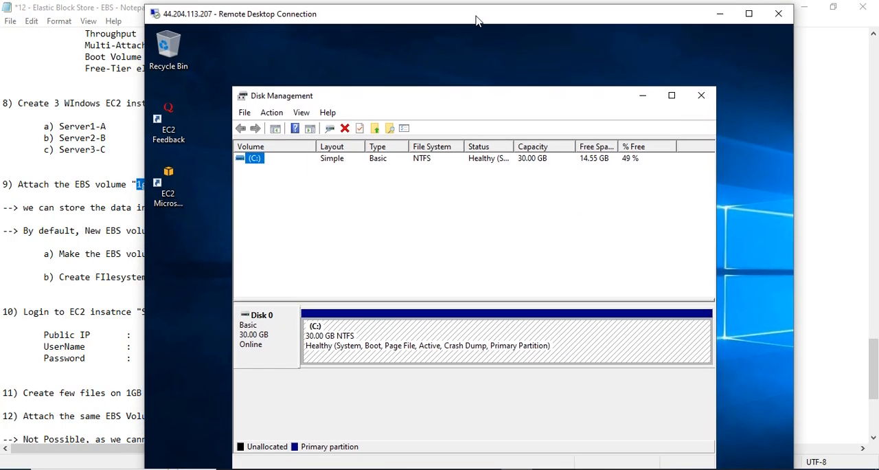
left_click(719, 14)
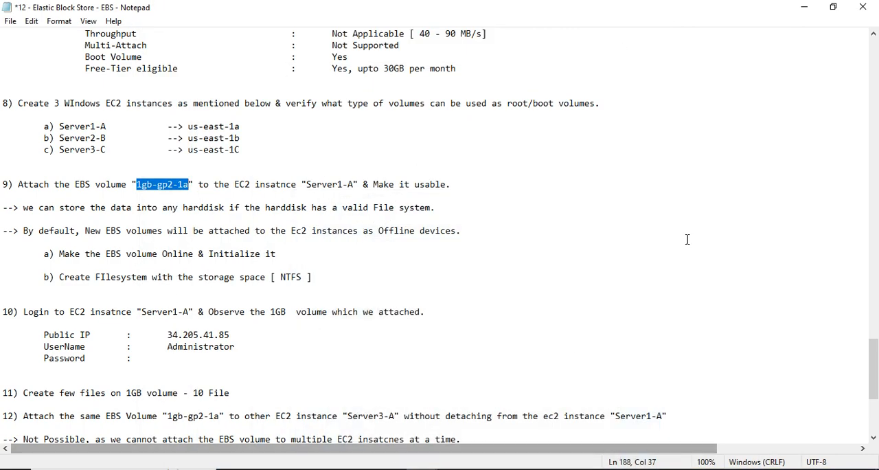
left_click(485, 469)
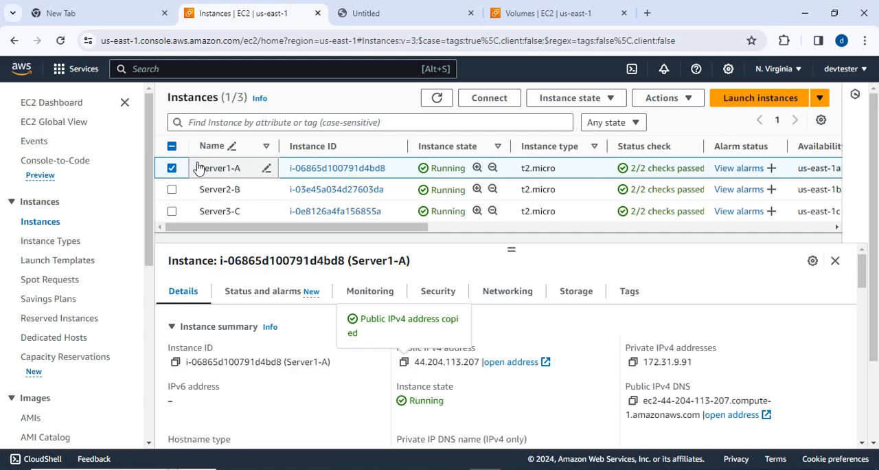
left_click(171, 167)
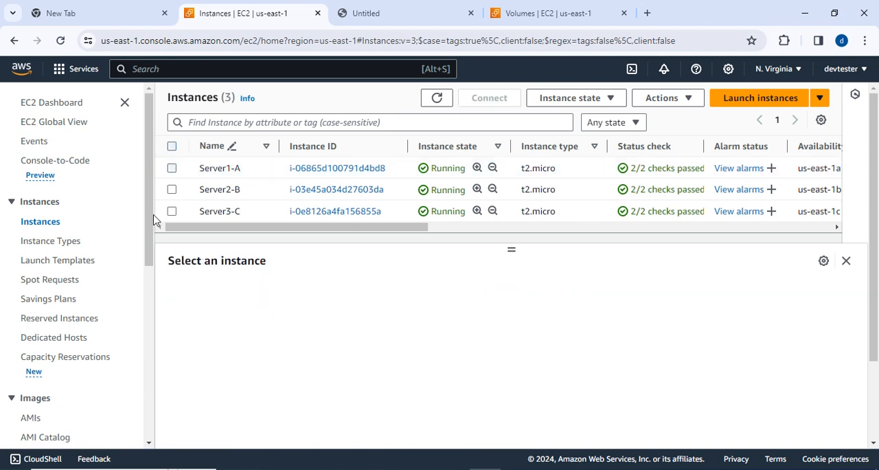
scroll(82, 343, "down", 2)
left_click(47, 357)
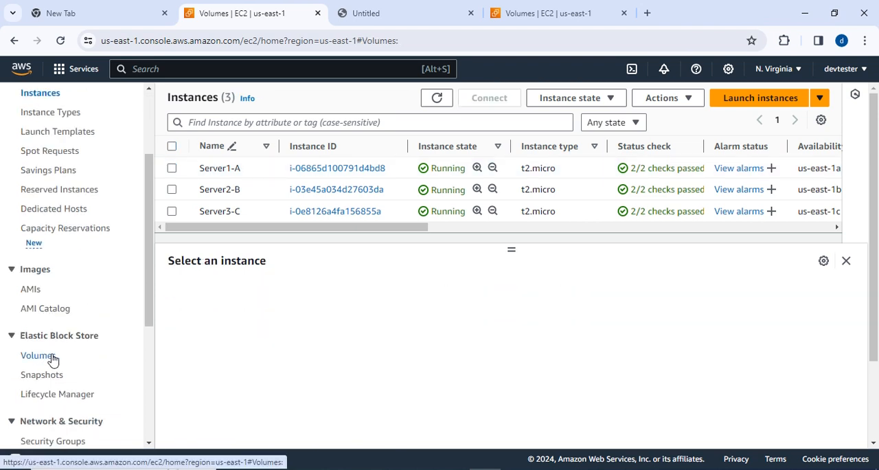
Try to open the attach form for the EBS volume 1gb-gp2-1a.
left_click(172, 186)
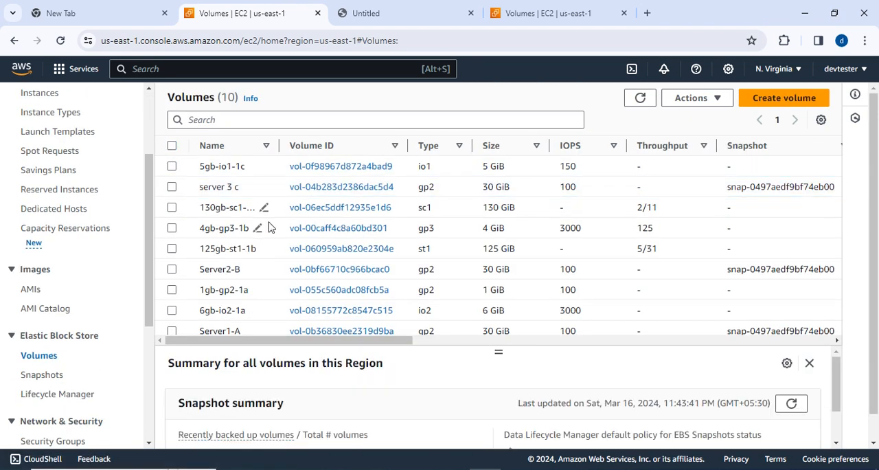
scroll(271, 230, "down", 2)
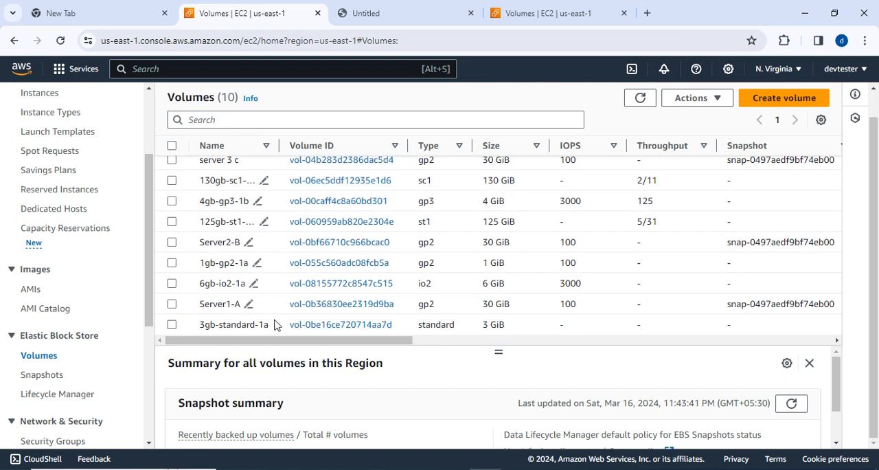
scroll(260, 261, "up", 2)
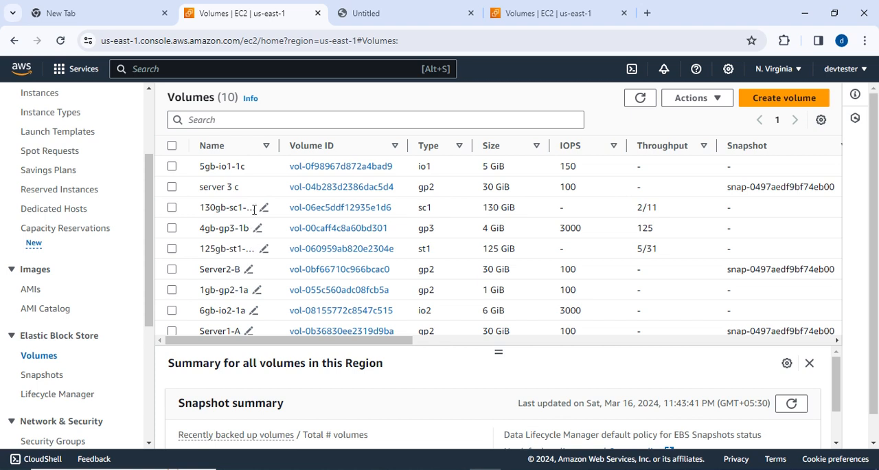
left_click(172, 290)
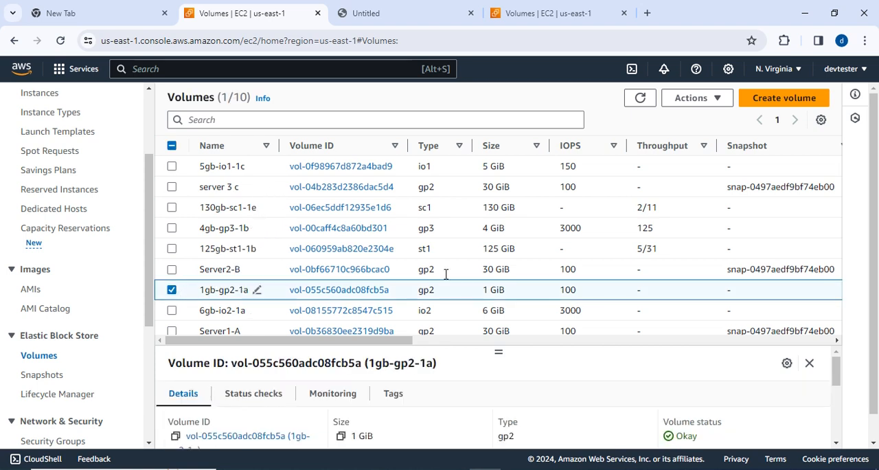
left_click(717, 103)
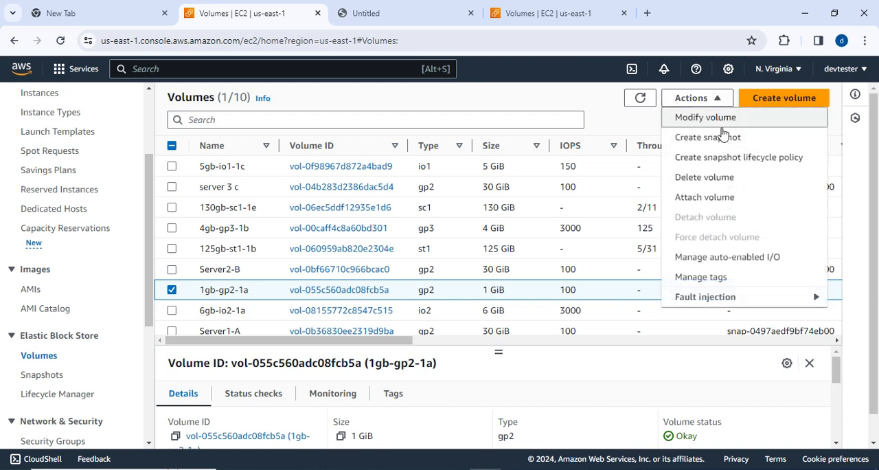
left_click(715, 198)
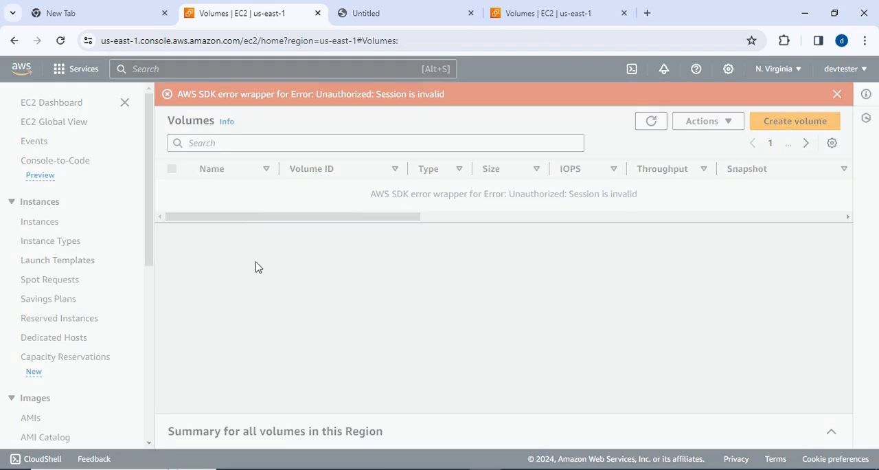
Reload the expired AWS console session and sign back in as root user with the prefilled account password.
left_click(594, 318)
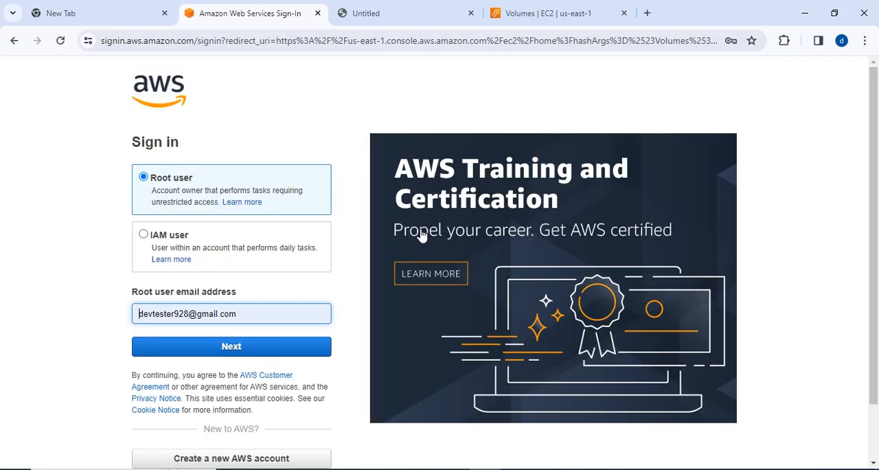
left_click(201, 346)
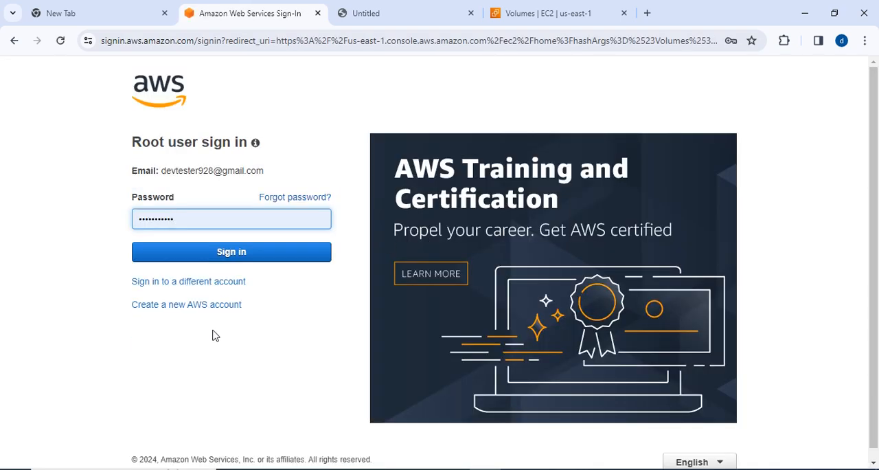
left_click(213, 253)
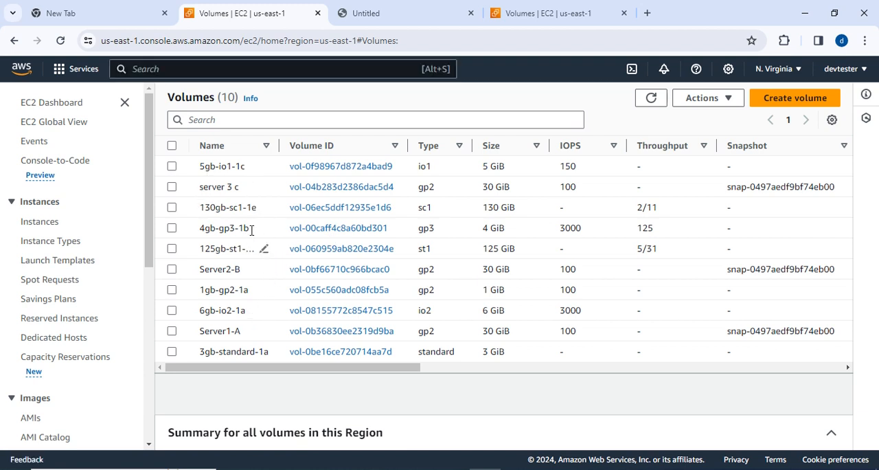
Start attaching volume 1gb-gp2-1a and choose the running Server1-A as its target instance.
left_click(171, 290)
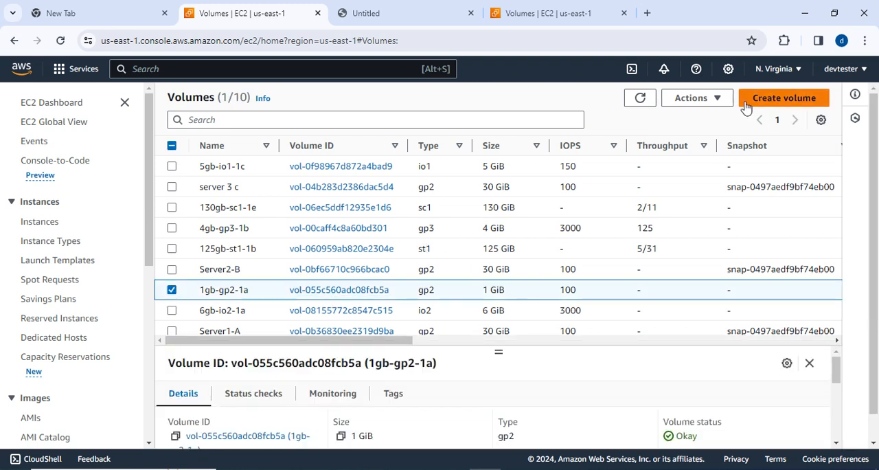
left_click(719, 100)
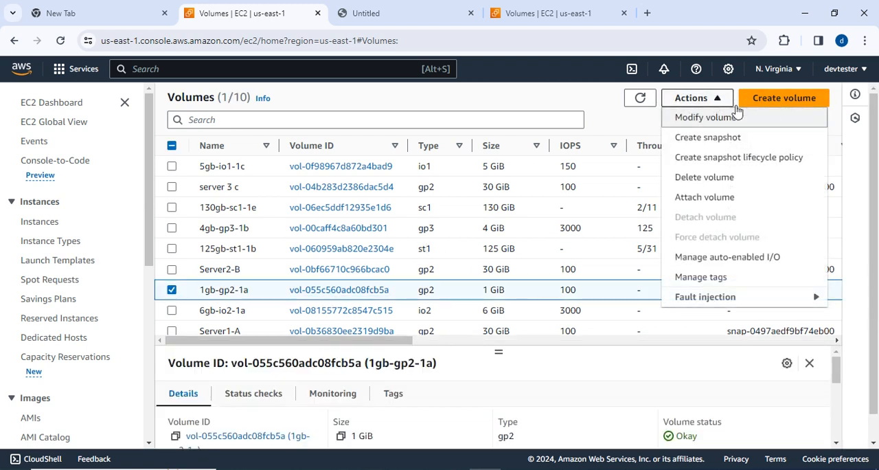
left_click(708, 203)
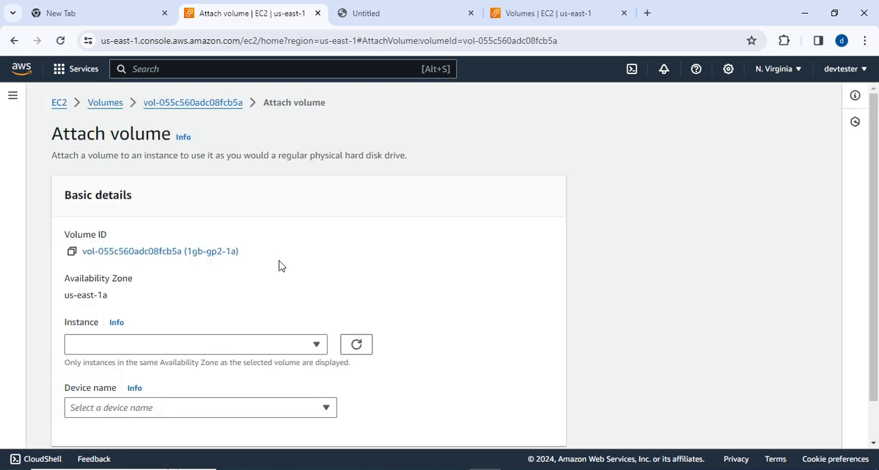
scroll(278, 262, "down", 1)
left_click(316, 301)
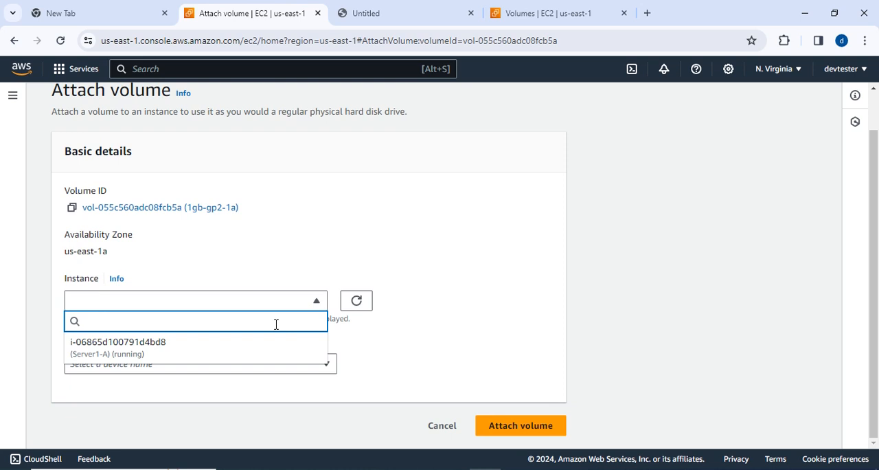
left_click(176, 355)
scroll(240, 343, "down", 1)
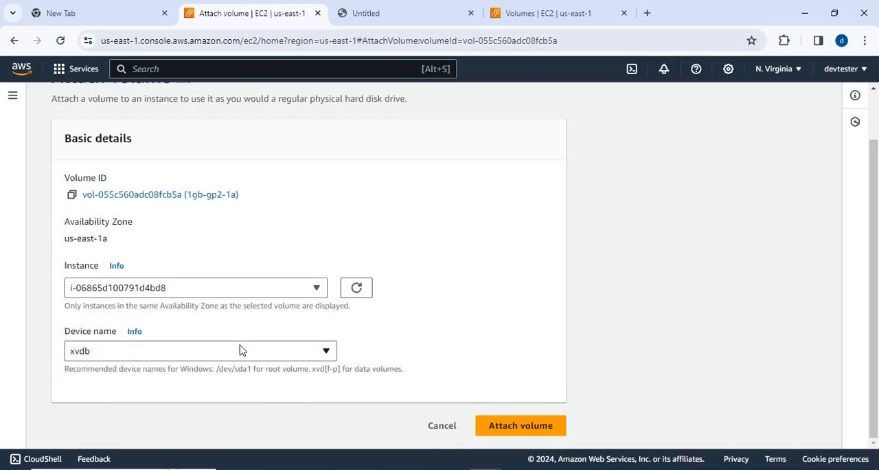
Choose xvdb from the Windows device names and attach the volume.
left_click(327, 351)
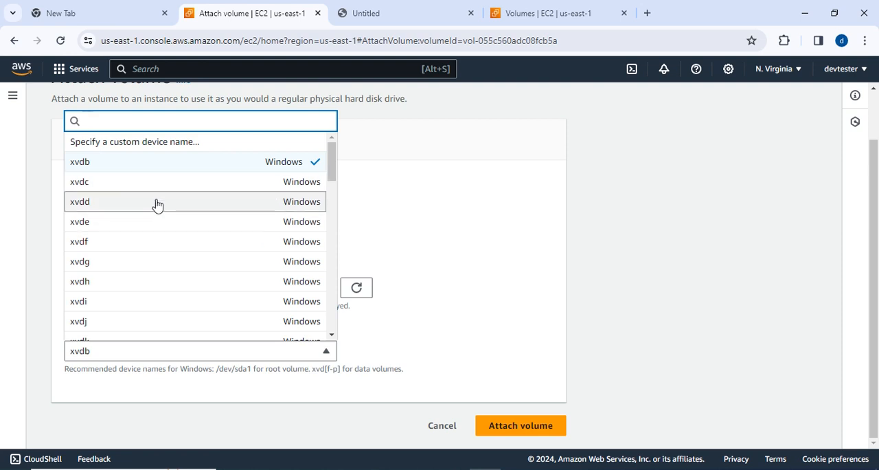
scroll(180, 255, "down", 3)
scroll(121, 171, "up", 4)
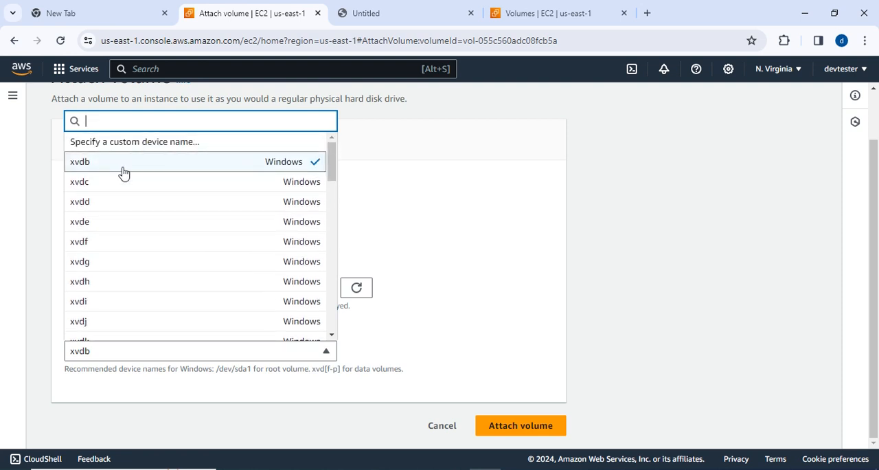
left_click(122, 171)
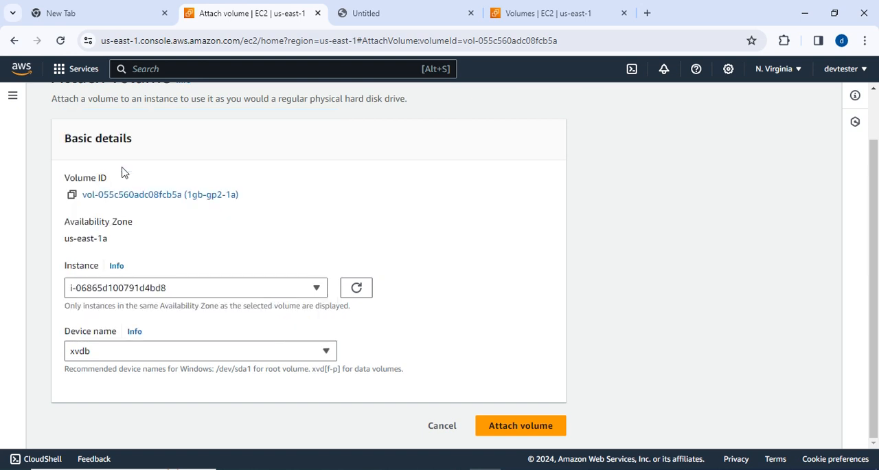
left_click(496, 421)
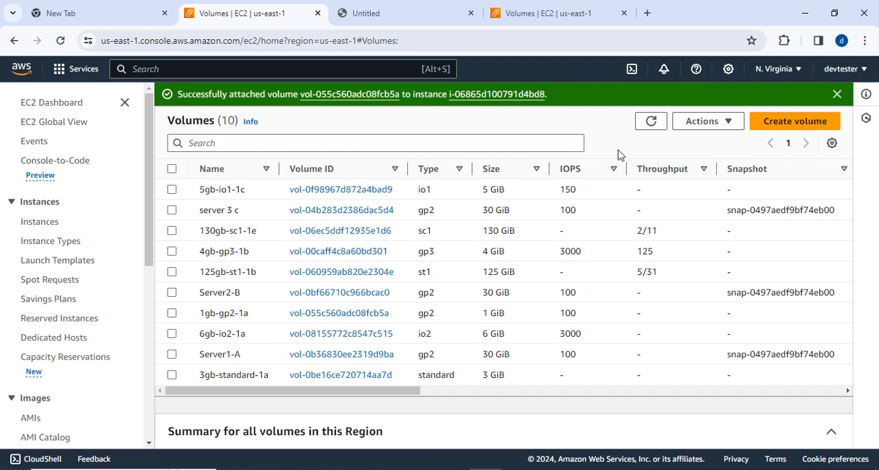
Refresh the volumes list and check the volume state and attached resources of 1gb-gp2-1a.
left_click(652, 121)
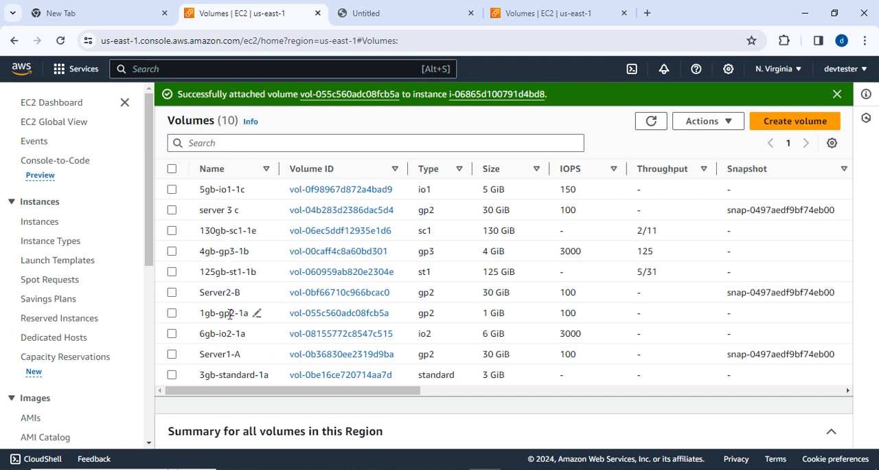
left_click(172, 314)
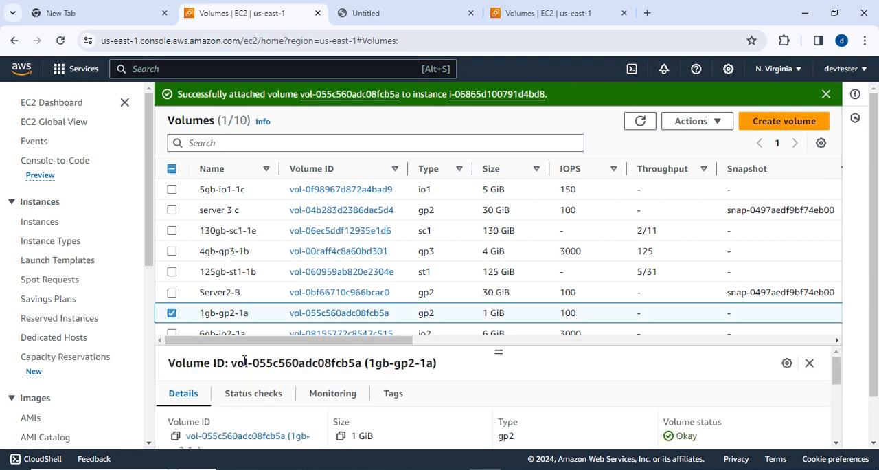
scroll(371, 347, "right", 1)
scroll(382, 350, "right", 7)
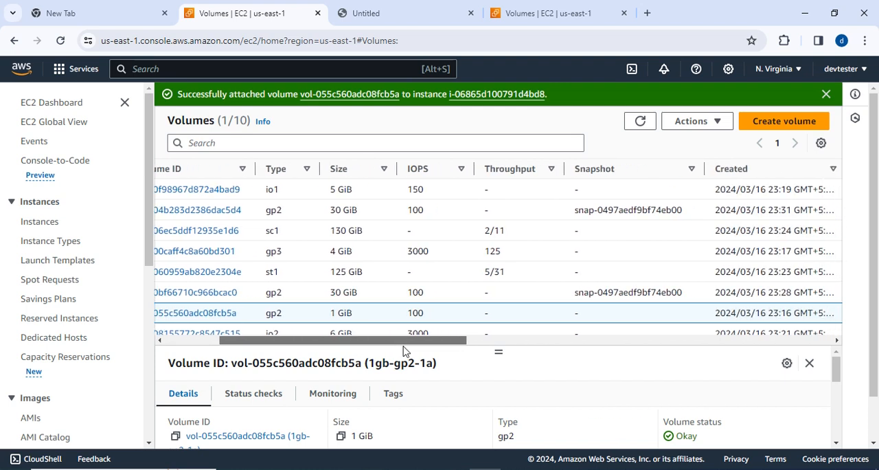
scroll(520, 357, "right", 7)
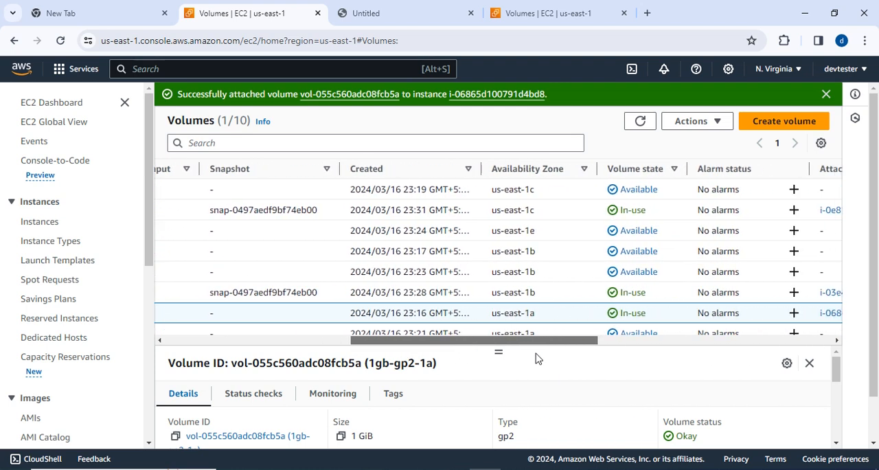
scroll(624, 364, "right", 7)
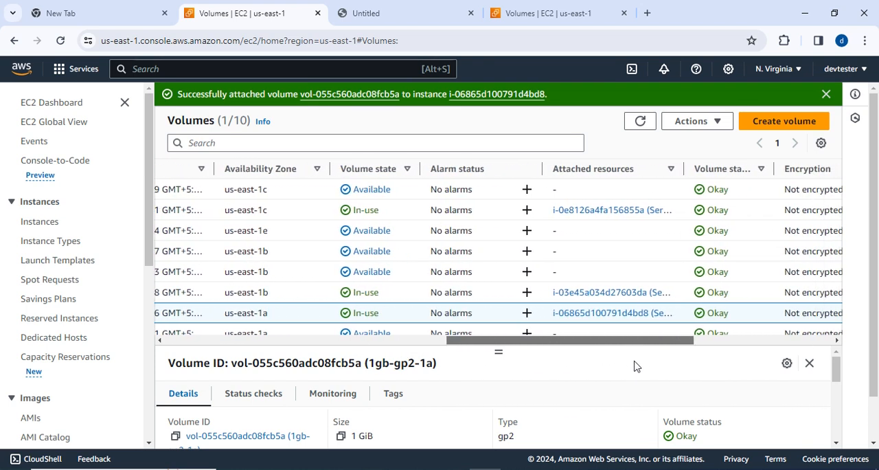
left_click_drag(735, 367, 736, 368)
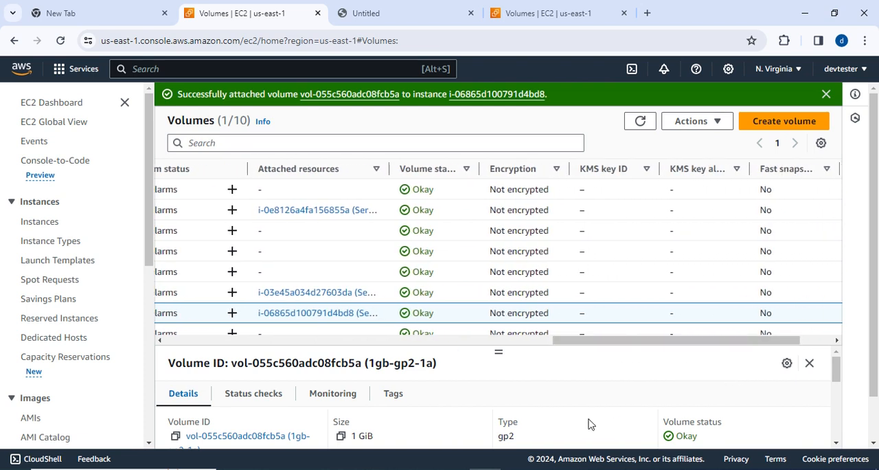
Switch back to the Server1-A remote desktop in full screen and bring Disk 1 online in Disk Management.
key("alt+Tab")
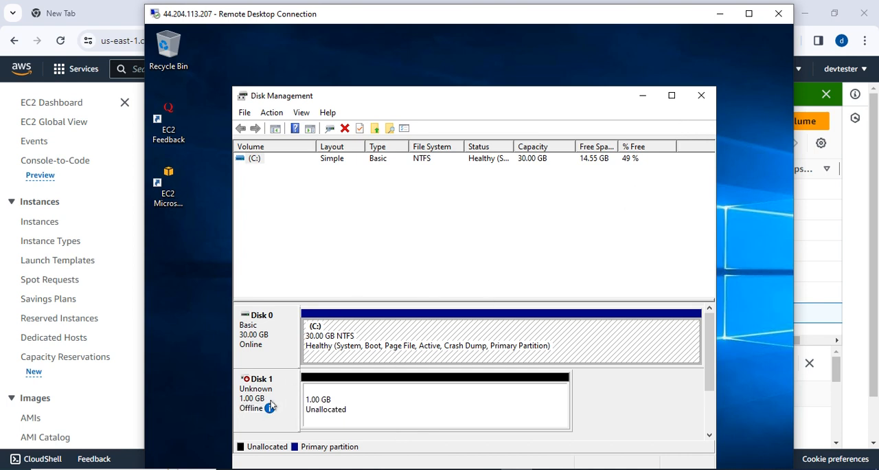
left_click(748, 13)
mouse_move(114, 383)
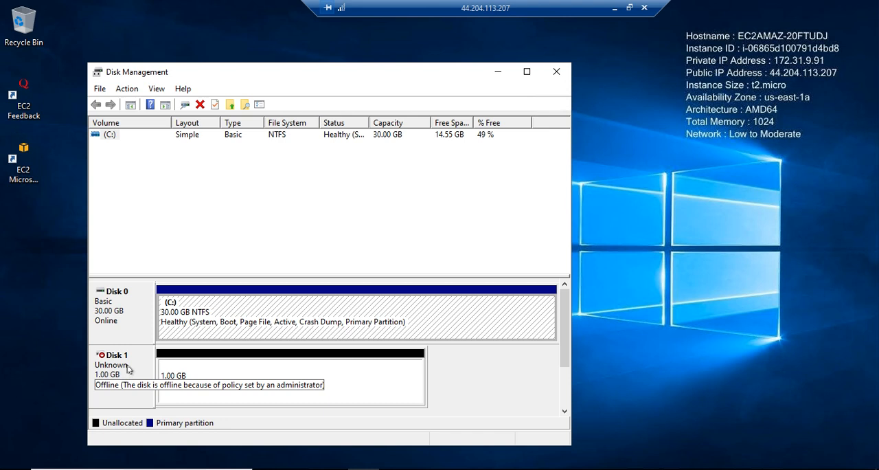
right_click(127, 367)
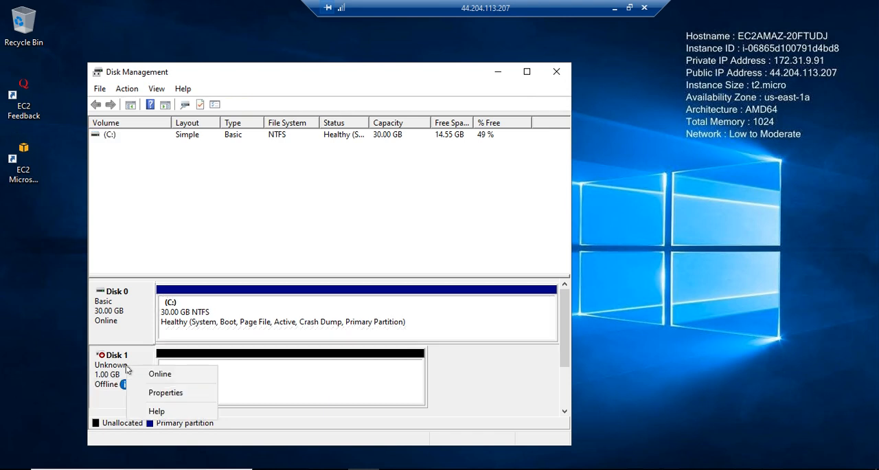
left_click(163, 375)
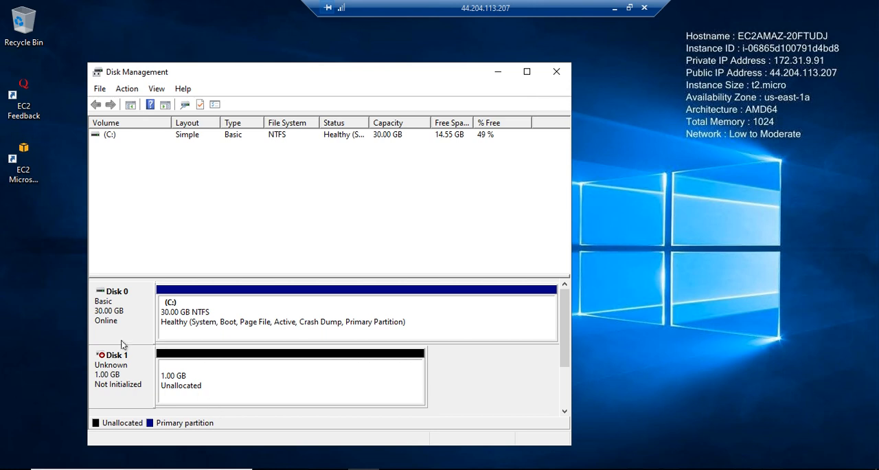
Check which volume creation options are offered for Disk 1's unallocated space.
left_click(123, 369)
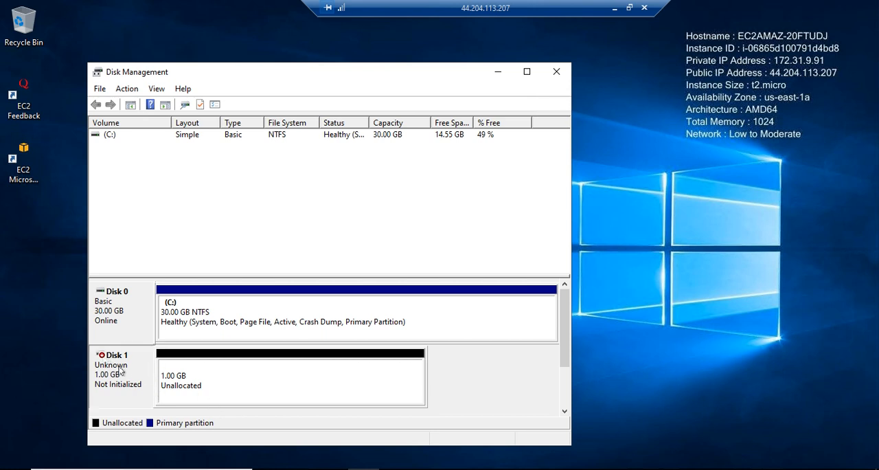
right_click(204, 383)
left_click(263, 397)
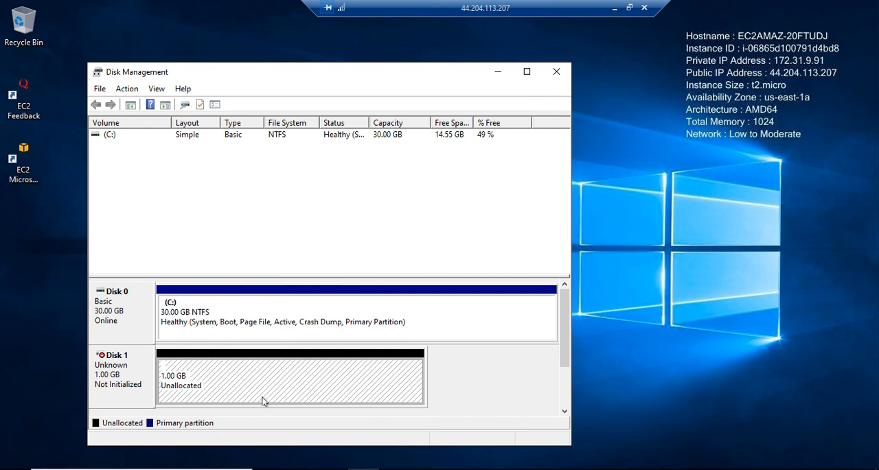
left_click(128, 382)
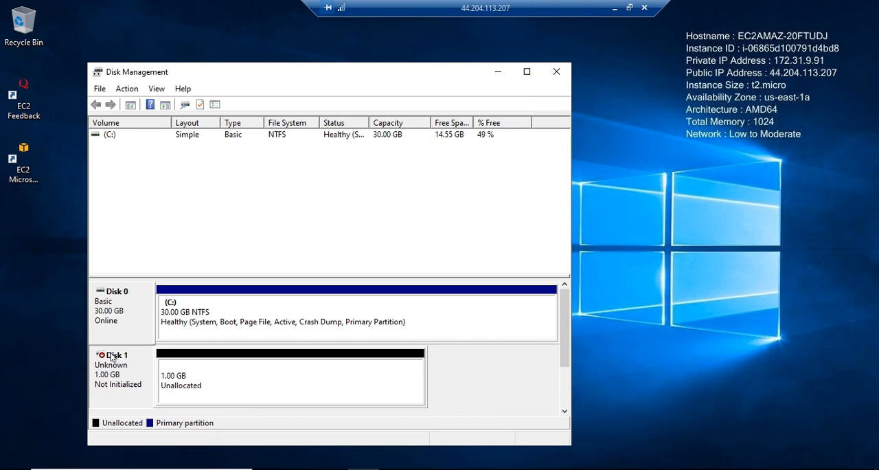
right_click(195, 383)
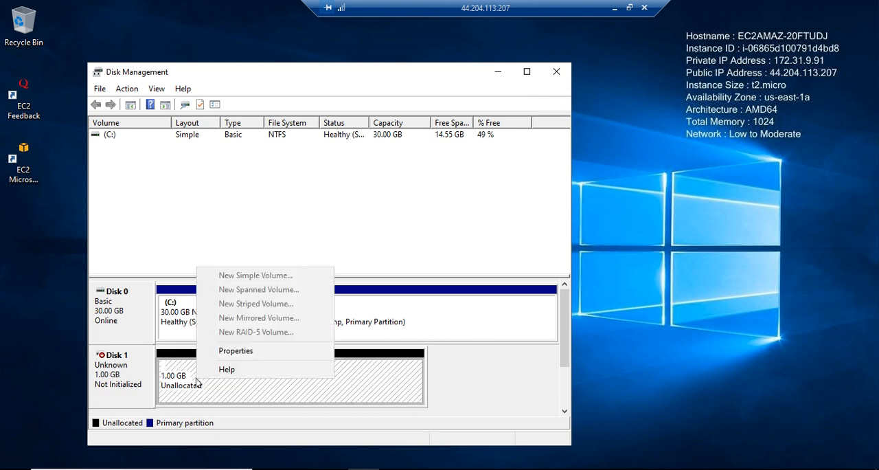
left_click(134, 379)
Initialize Disk 1 with the MBR (Master Boot Record) partition style.
right_click(134, 379)
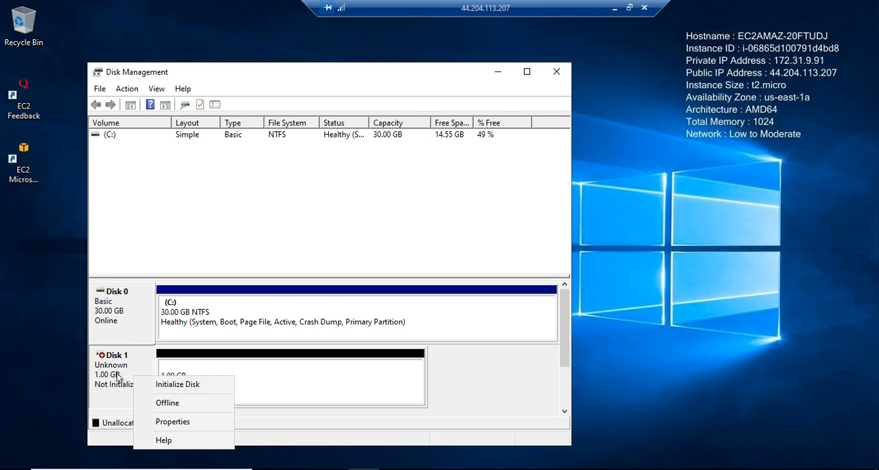
left_click(173, 389)
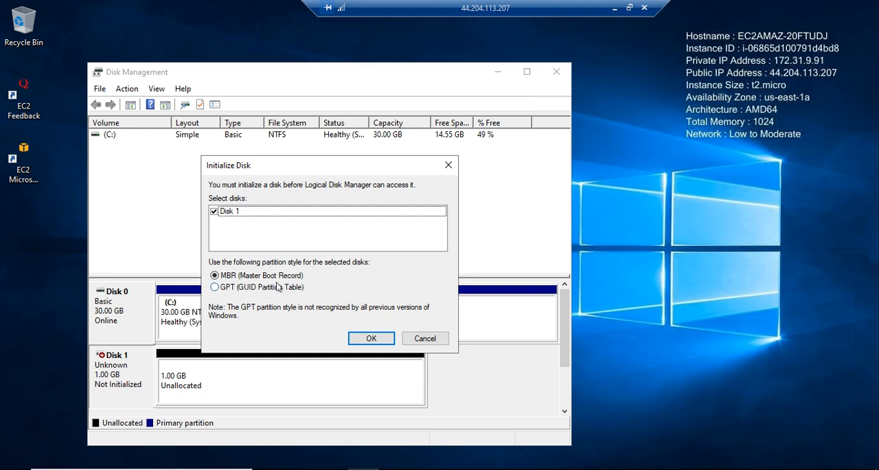
left_click(372, 339)
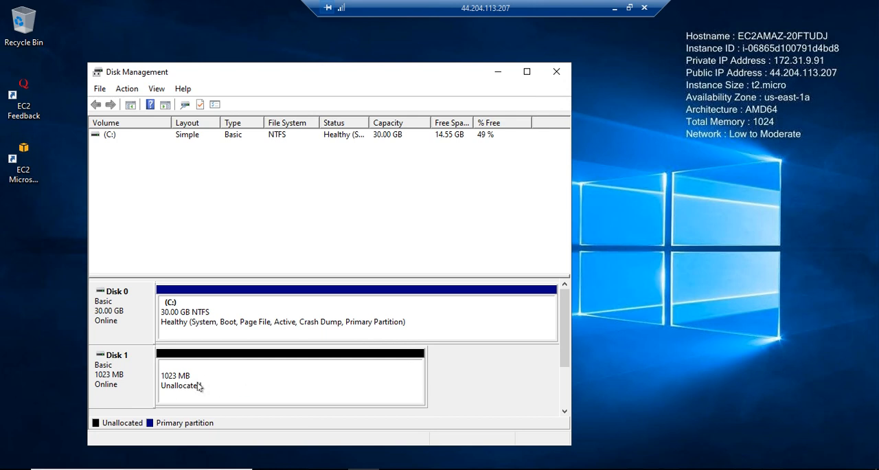
Create a simple volume in Disk 1's unallocated space using 1021 MB, drive letter E and an NTFS quick format.
right_click(136, 392)
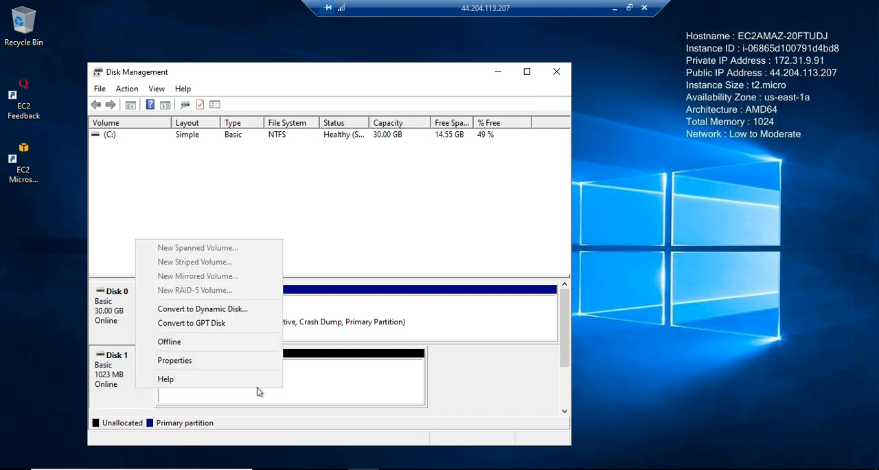
left_click(280, 393)
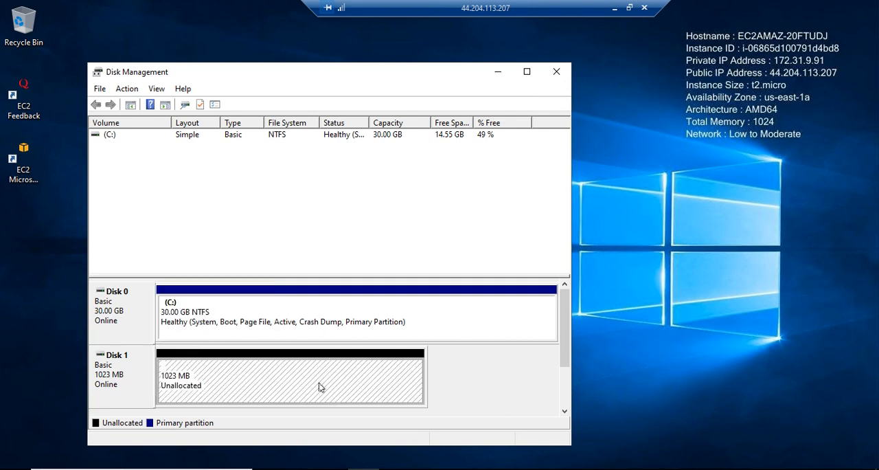
right_click(256, 381)
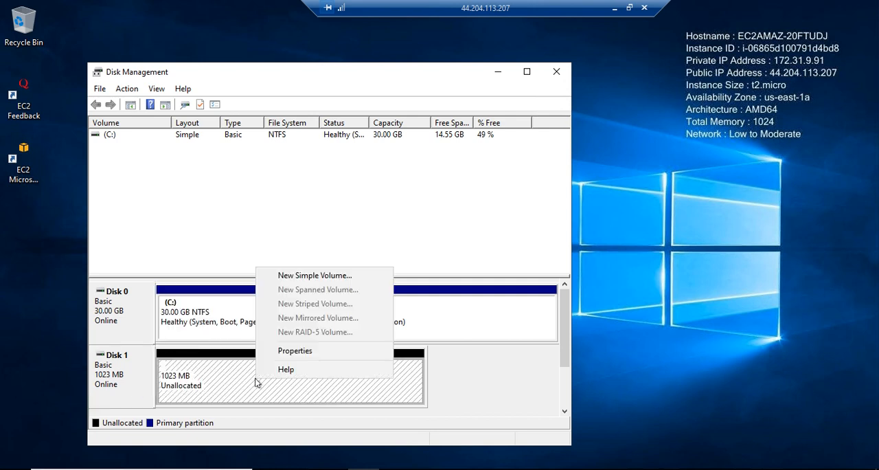
left_click(333, 275)
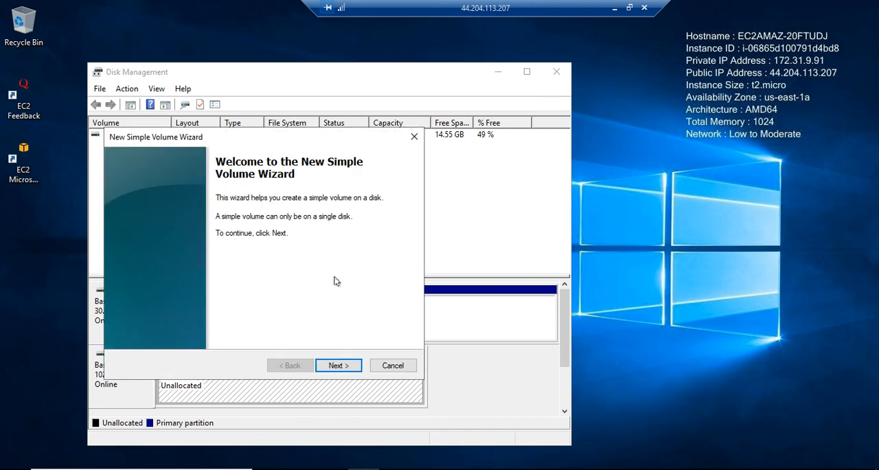
left_click(339, 365)
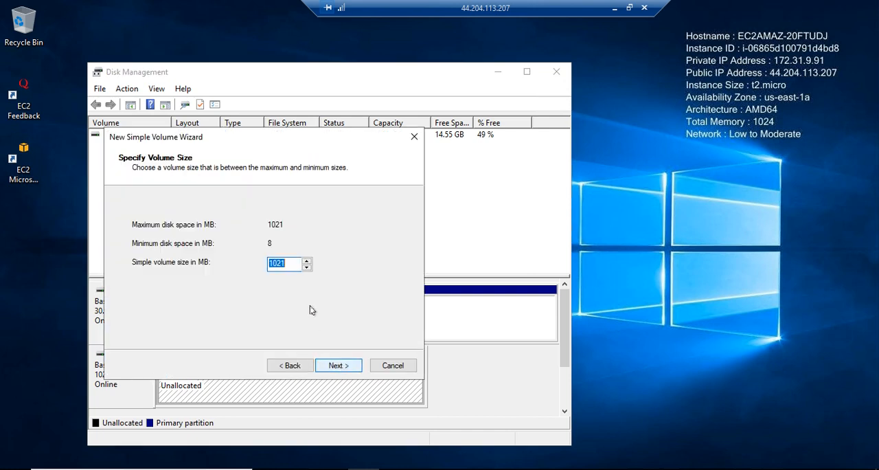
left_click(339, 365)
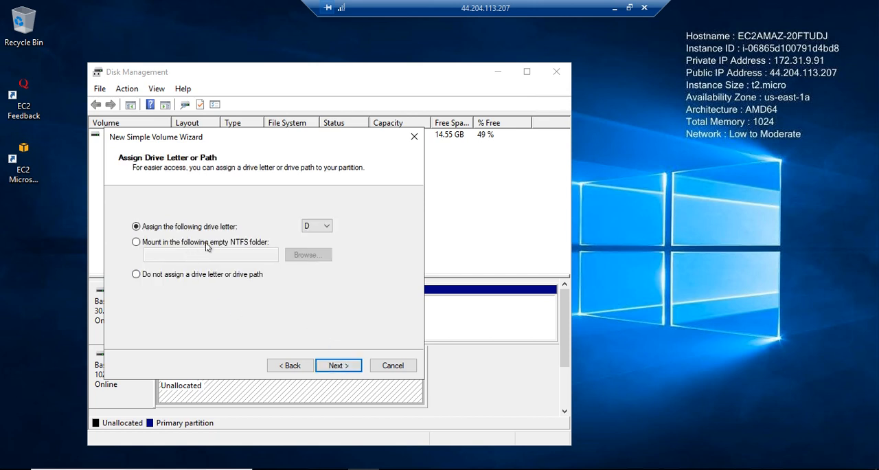
left_click(327, 233)
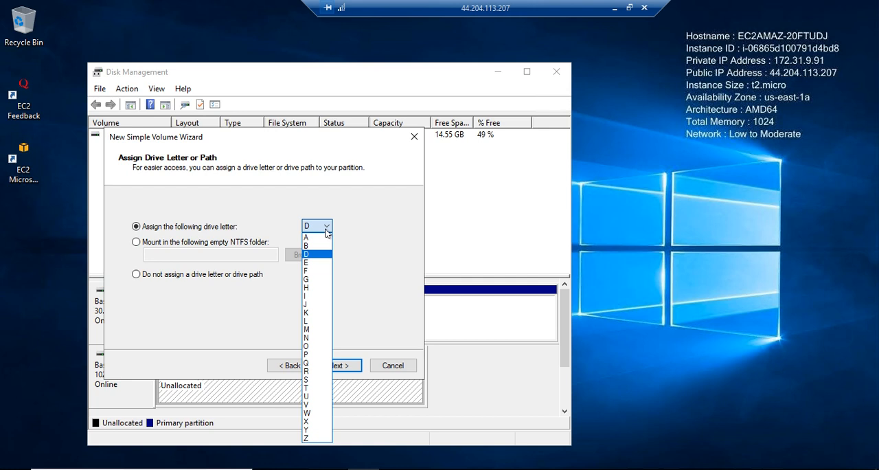
left_click(308, 263)
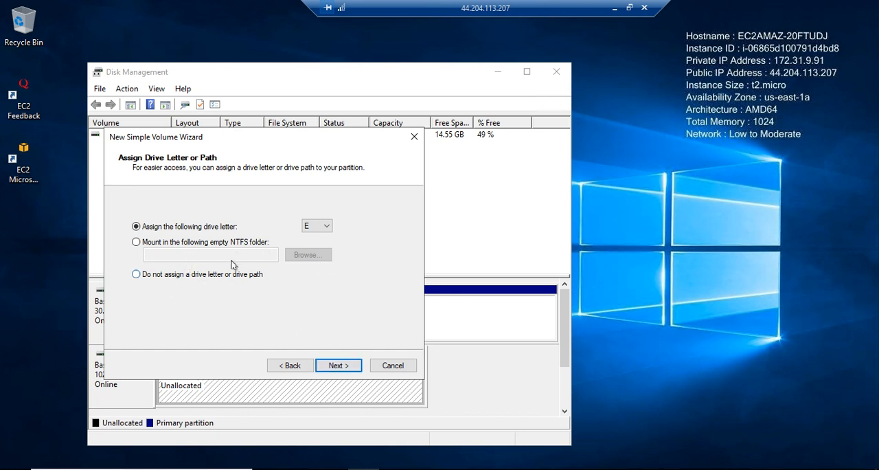
left_click(338, 365)
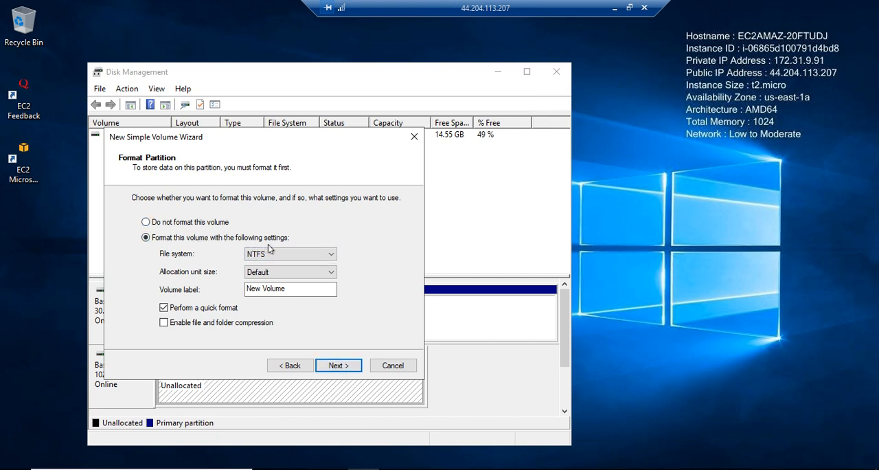
left_click(344, 369)
left_click(338, 366)
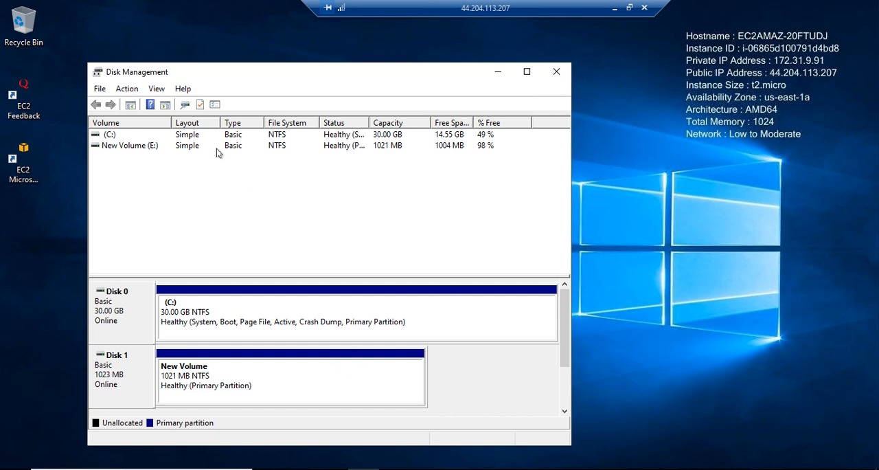
Minimize Disk Management, browse to New Volume (E:) in File Explorer, and create and open a folder named devtester there.
left_click(498, 71)
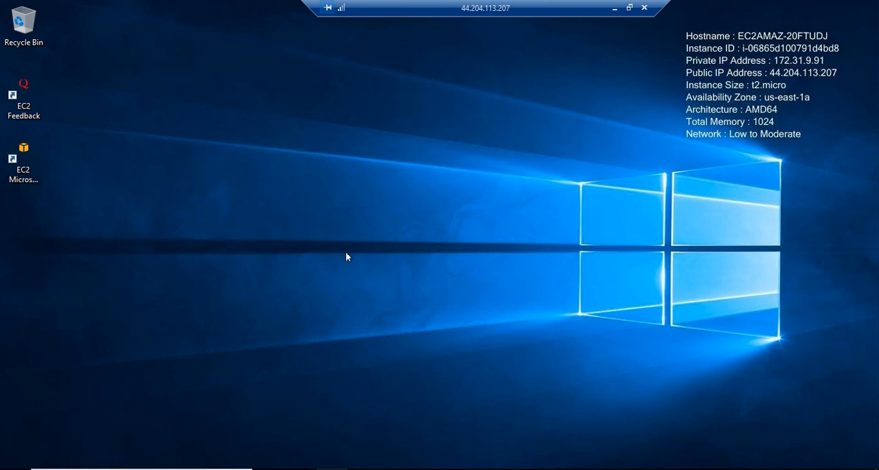
key("super+e")
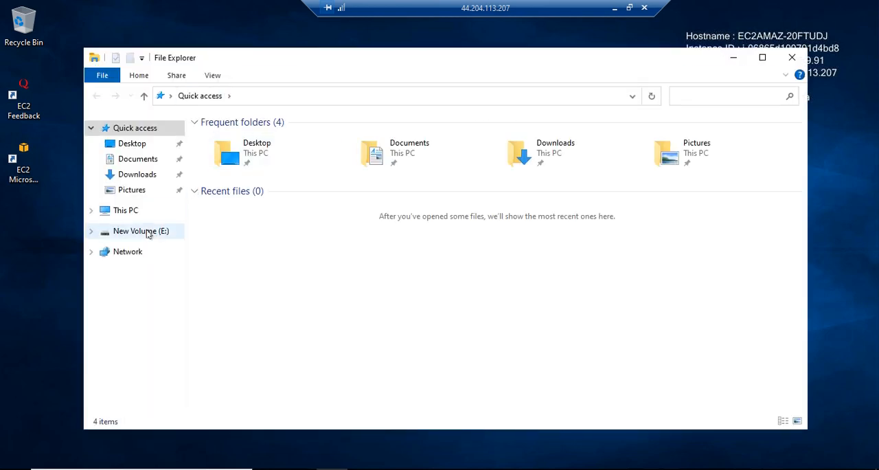
left_click(133, 215)
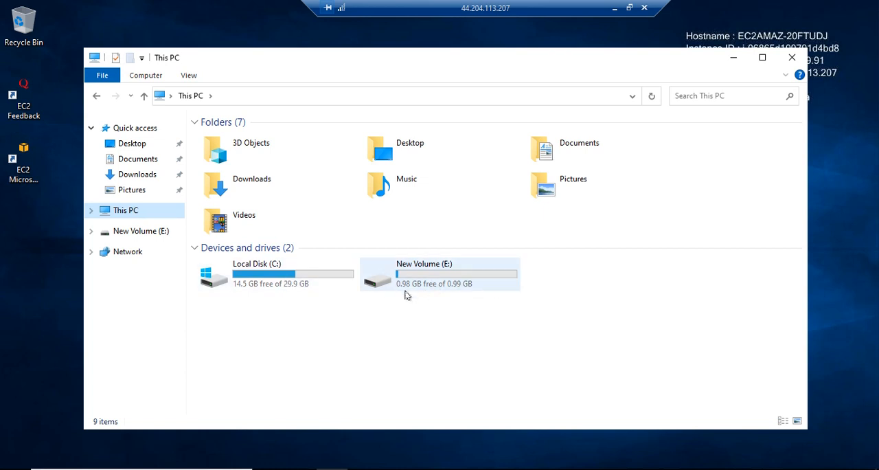
double_click(452, 281)
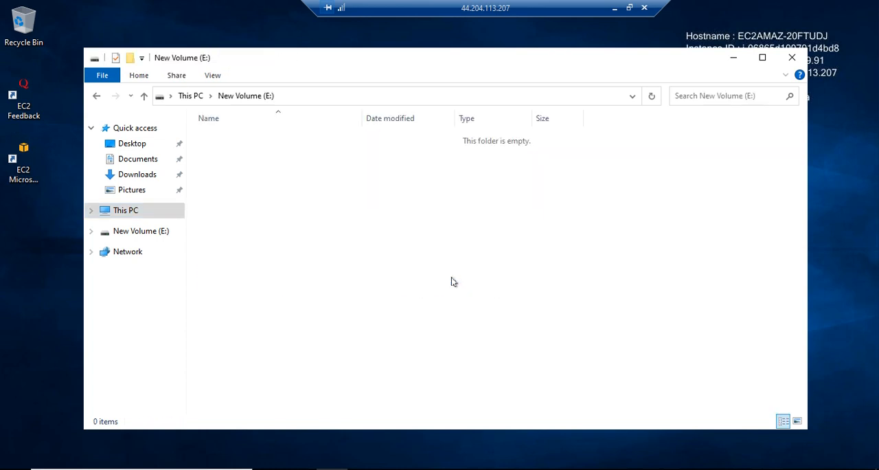
right_click(353, 188)
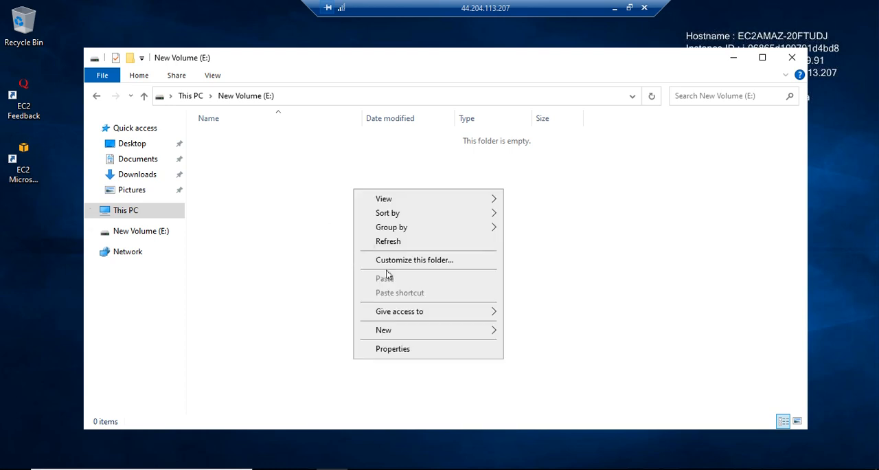
mouse_move(393, 330)
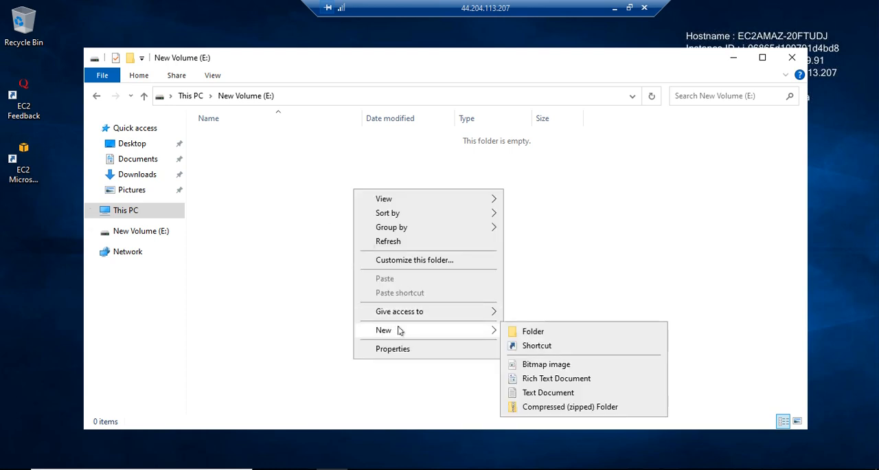
left_click(535, 332)
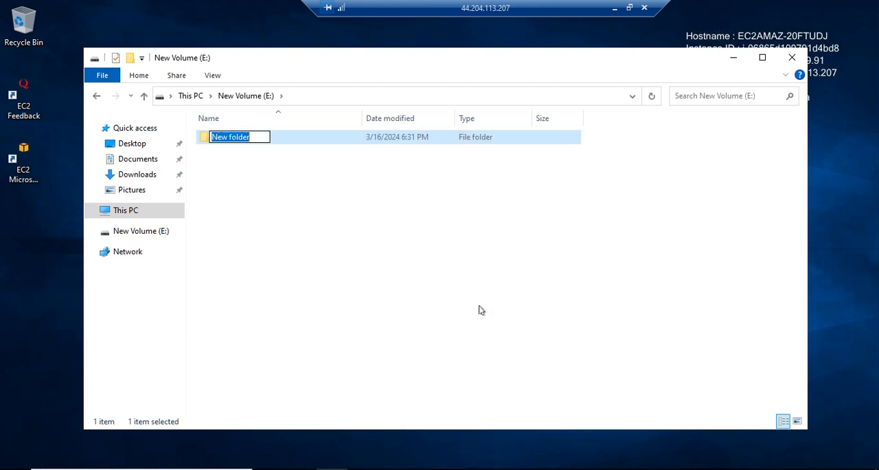
type("devtester")
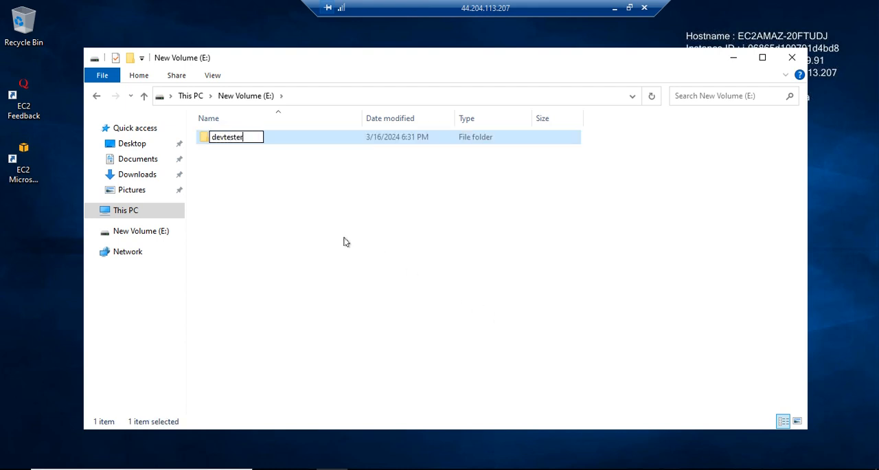
key("Return")
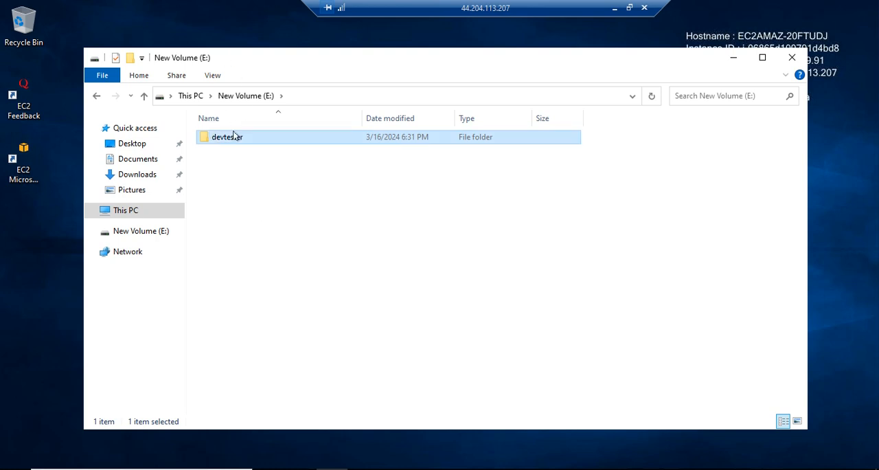
double_click(236, 138)
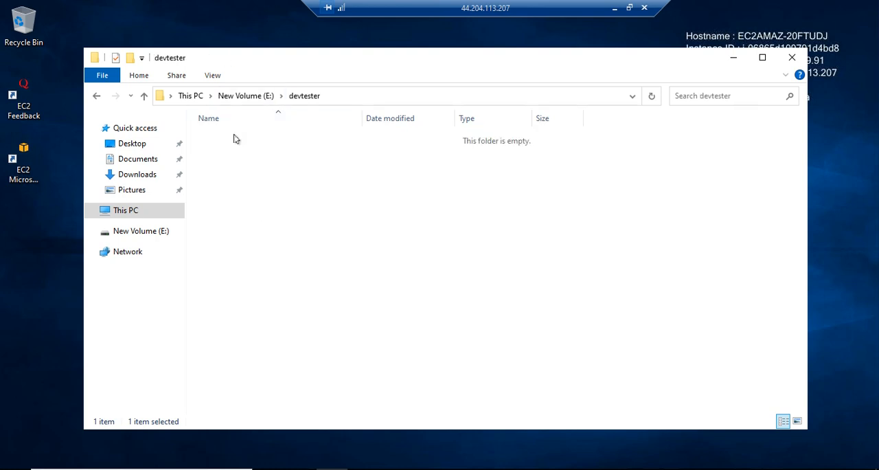
right_click(278, 176)
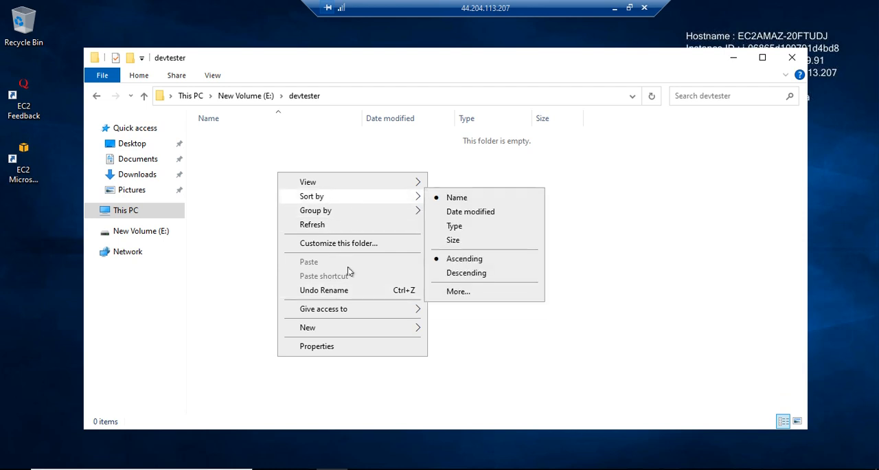
mouse_move(336, 327)
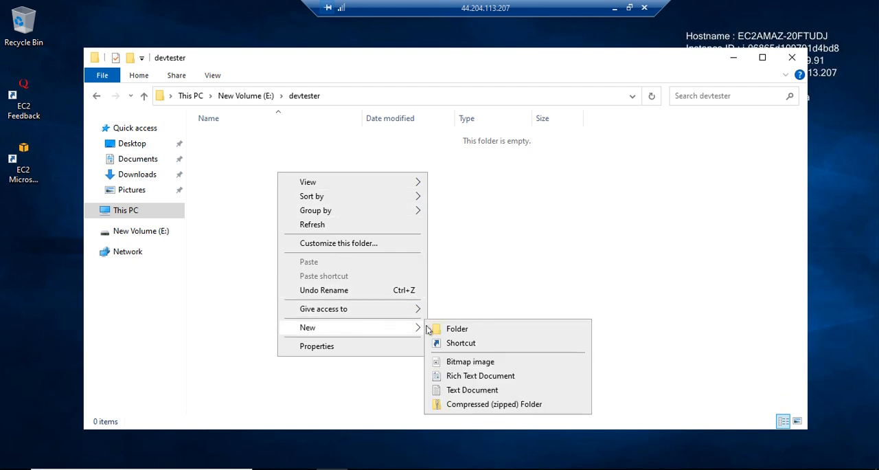
left_click(465, 347)
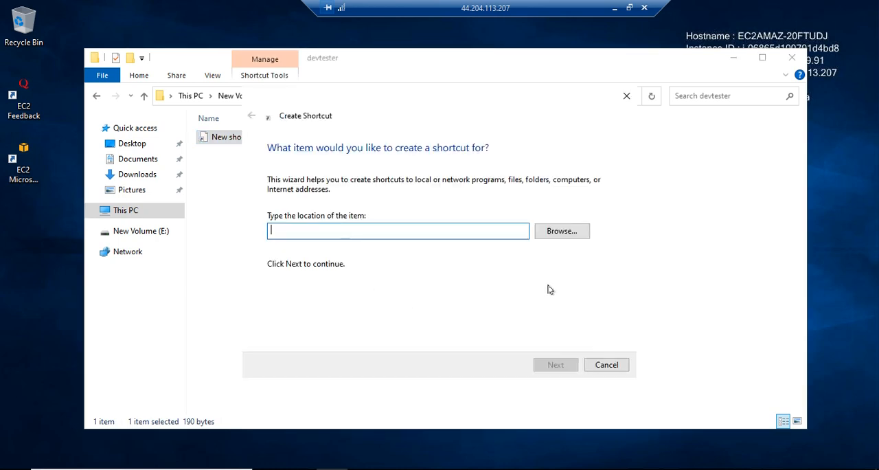
left_click(613, 368)
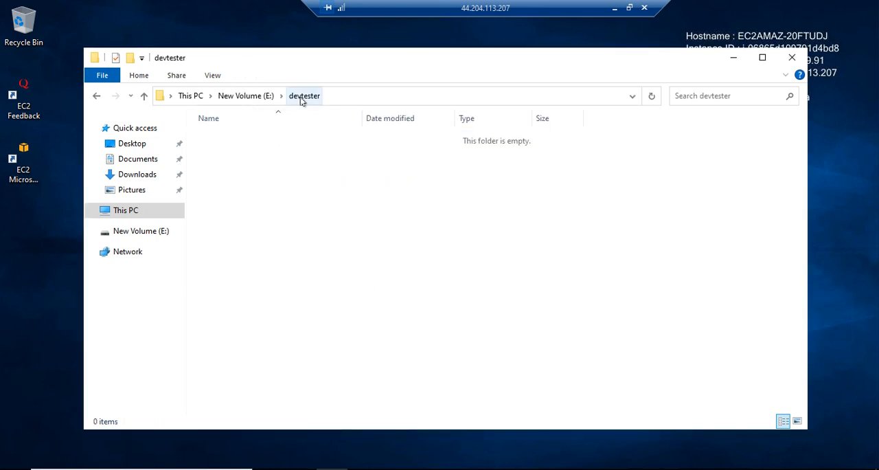
left_click(250, 98)
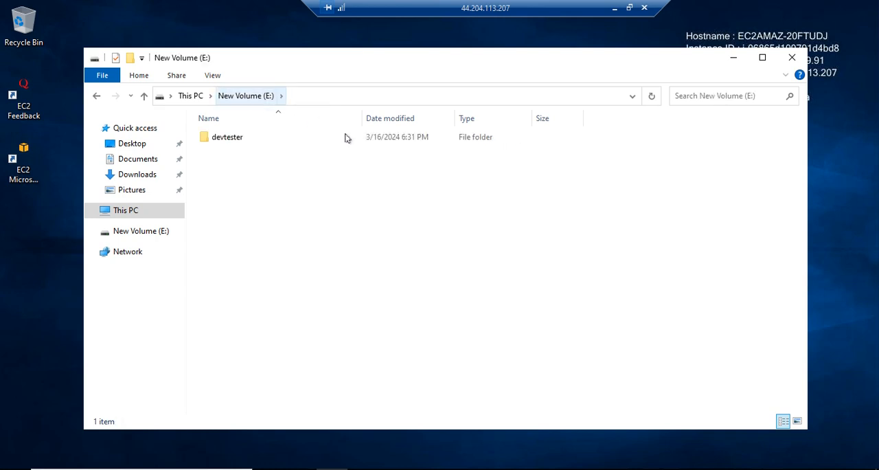
left_click(242, 138)
double_click(242, 137)
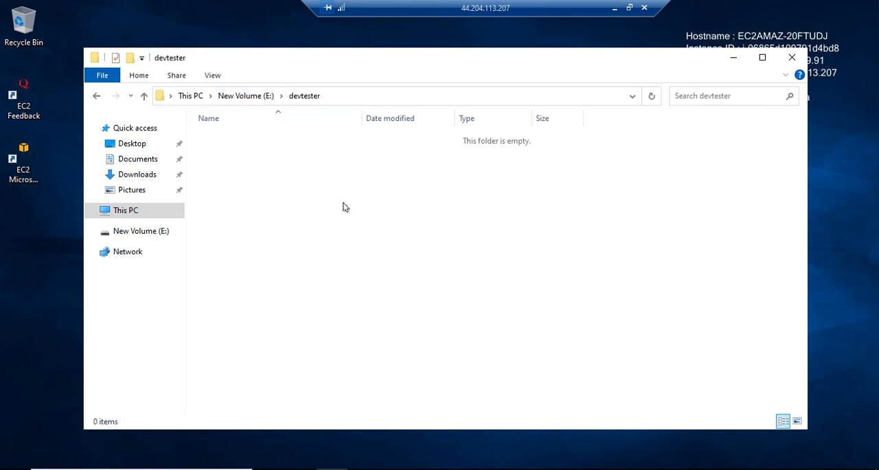
Create a text document named 1 in the devtester folder on New Volume (E:).
right_click(345, 204)
mouse_move(419, 356)
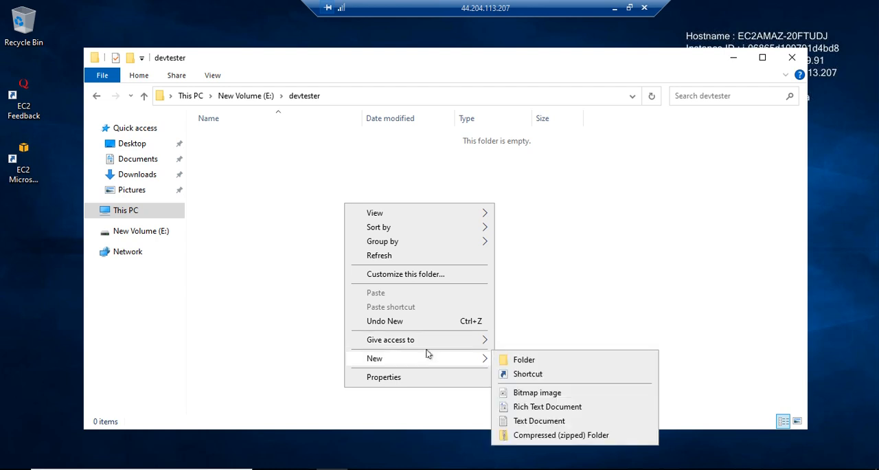
left_click(529, 416)
type("1")
key("Return")
Add a second text document named 2 to the devtester folder and close File Explorer.
right_click(272, 231)
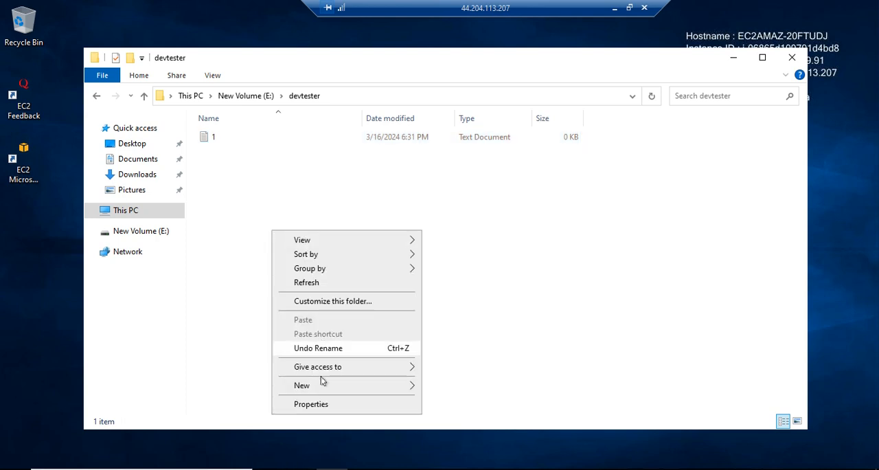
mouse_move(326, 385)
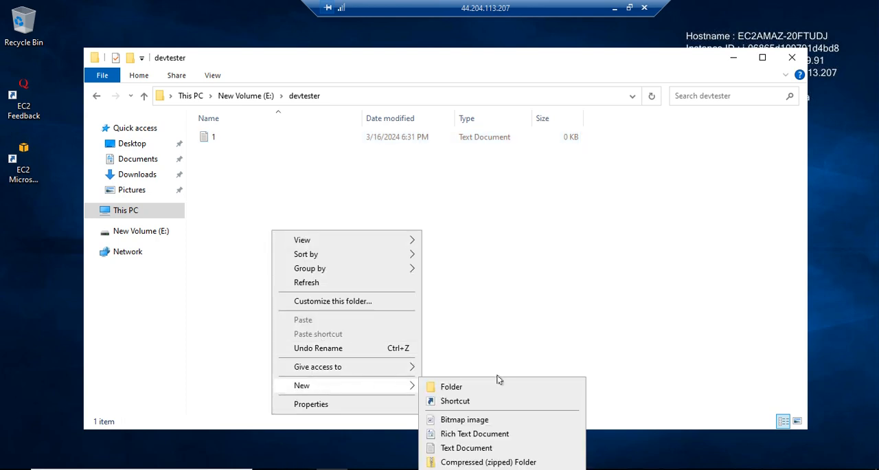
left_click(466, 448)
type("2")
key("Return")
left_click(453, 331)
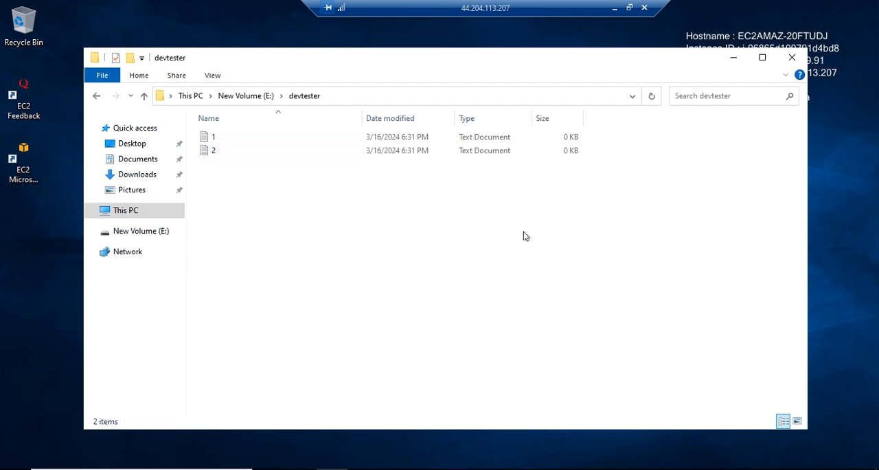
left_click(791, 58)
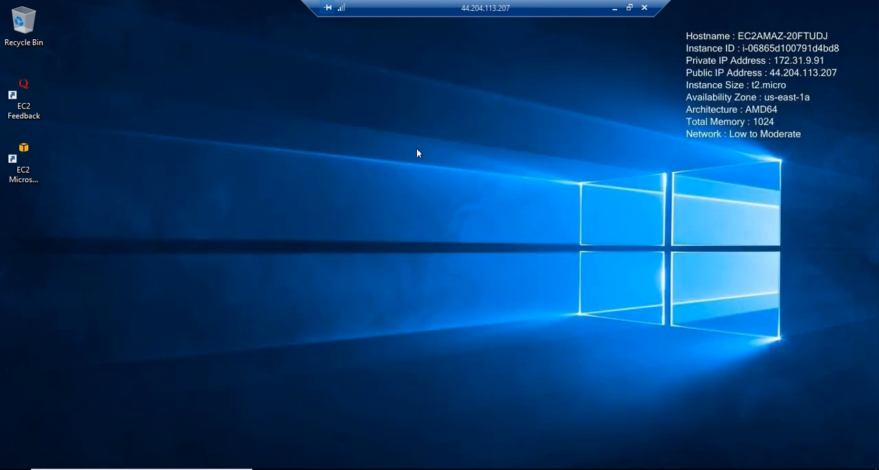
Reopen File Explorer to check its recent files list, and close it again.
right_click(416, 148)
left_click(445, 187)
key("super+e")
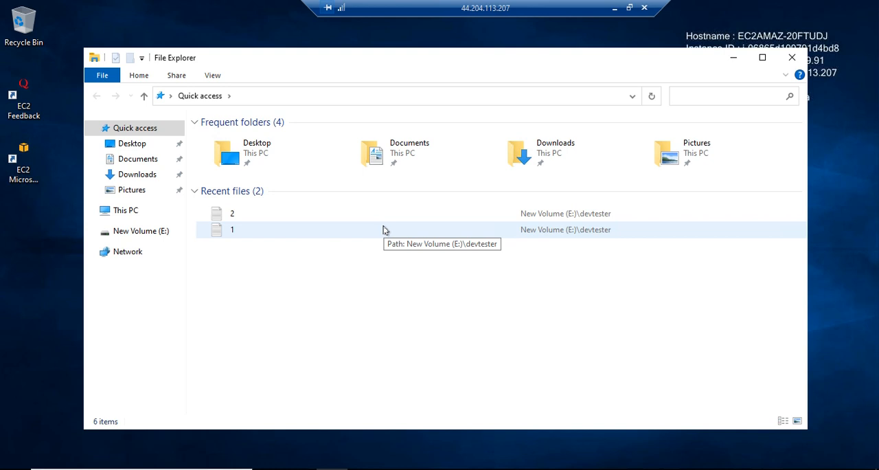
left_click(792, 57)
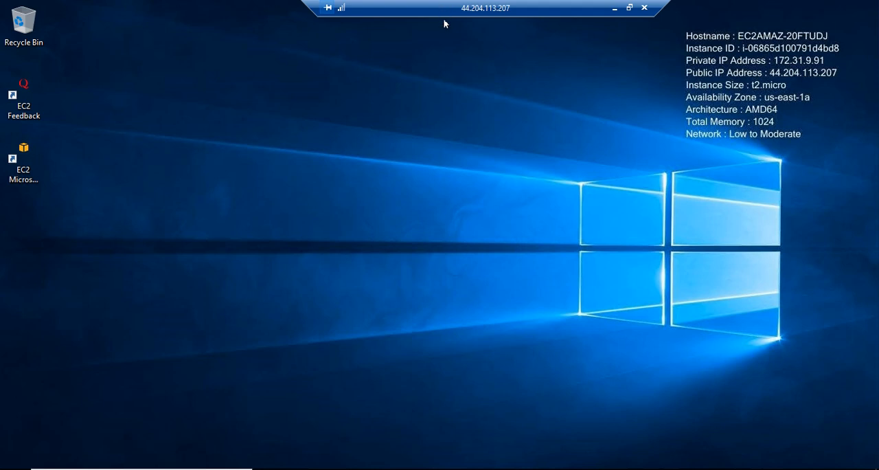
Take the Server1-A remote desktop out of full screen and switch to the EC2 Volumes page in the browser.
double_click(488, 7)
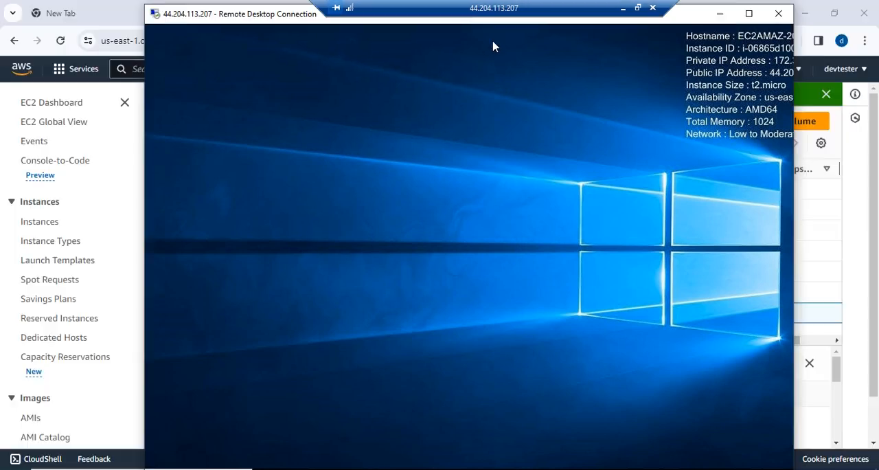
left_click(485, 469)
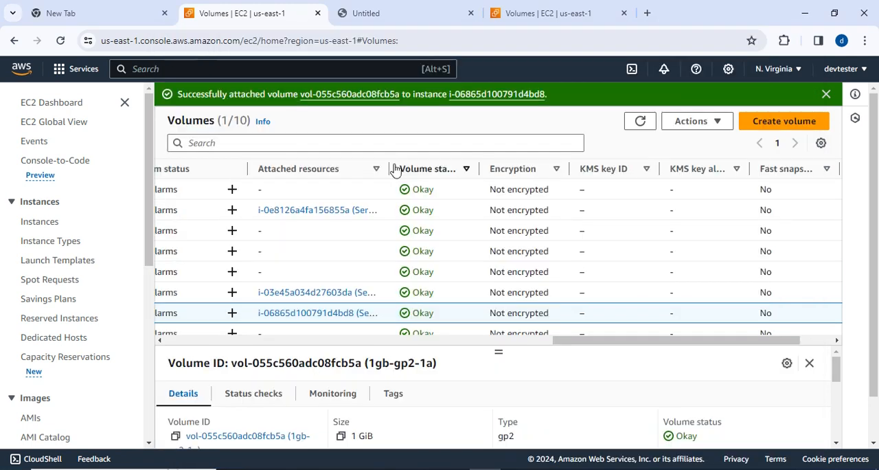
Detach the EBS volume 1gb-gp2-1a from the Server1-A instance and confirm the detachment.
left_click_drag(547, 346, 119, 359)
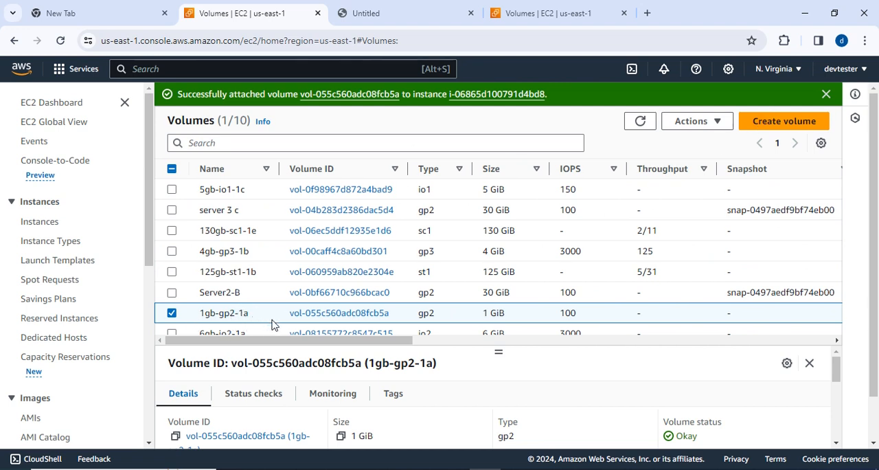
left_click(700, 122)
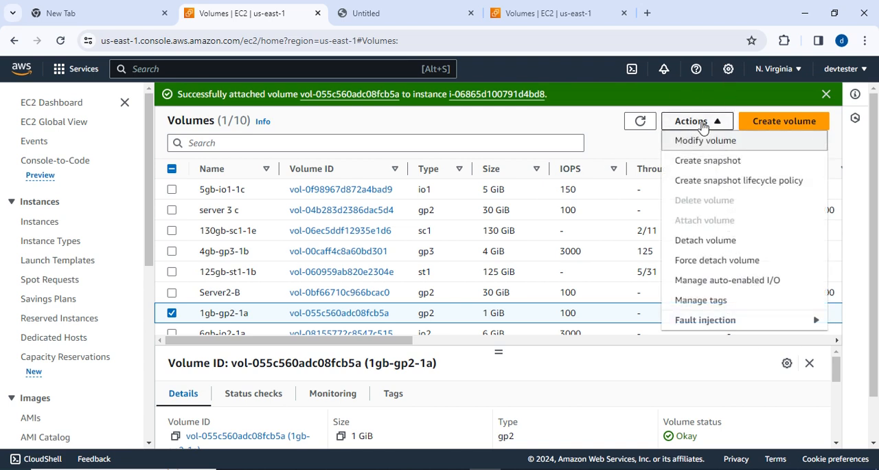
left_click(706, 240)
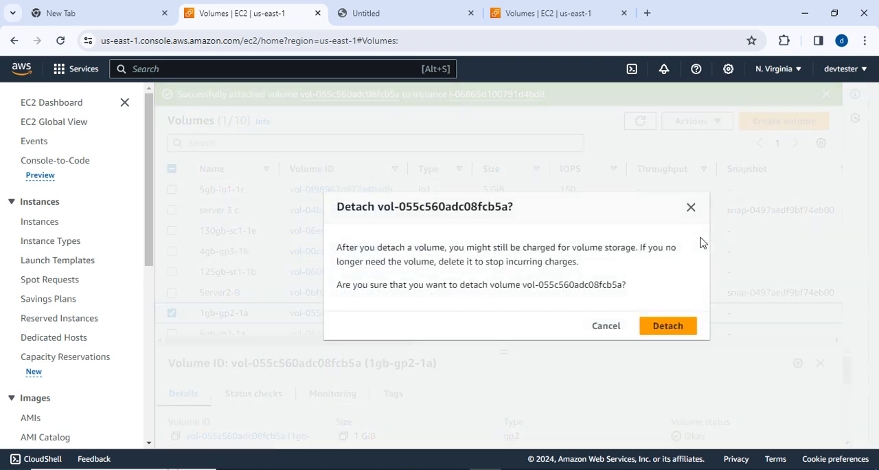
left_click(680, 333)
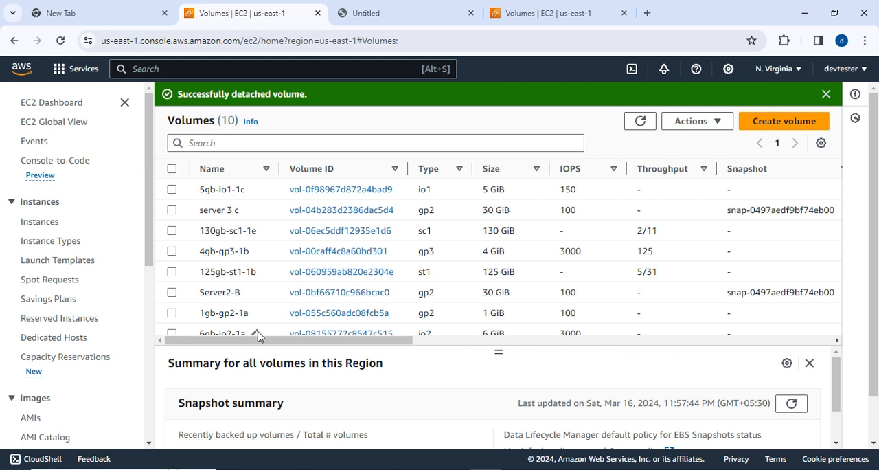
Refresh the volumes list and select 1gb-gp2-1a to check its attached resources.
left_click_drag(252, 340, 137, 365)
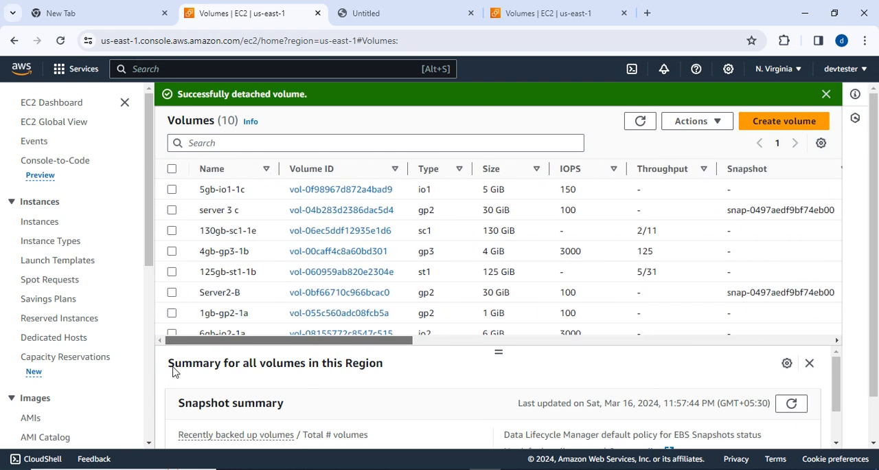
left_click(641, 122)
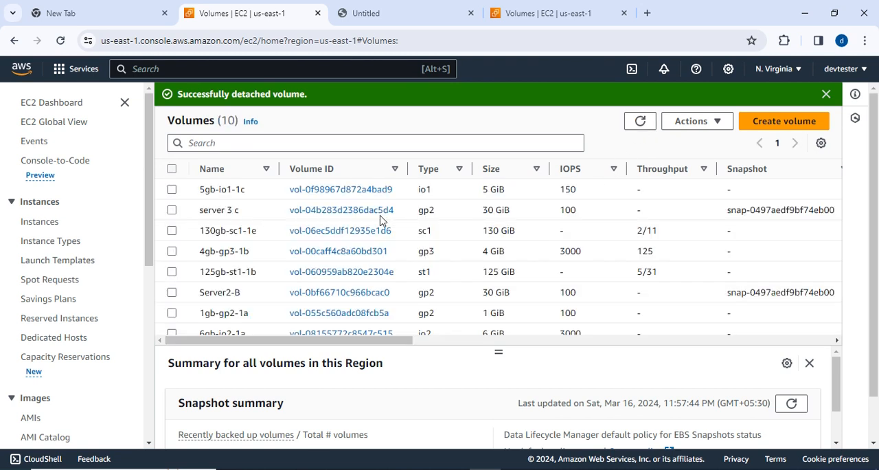
left_click(172, 314)
left_click_drag(194, 335, 662, 391)
Switch to the Server1-A remote desktop in full screen and check the drives listed under This PC.
left_click(517, 468)
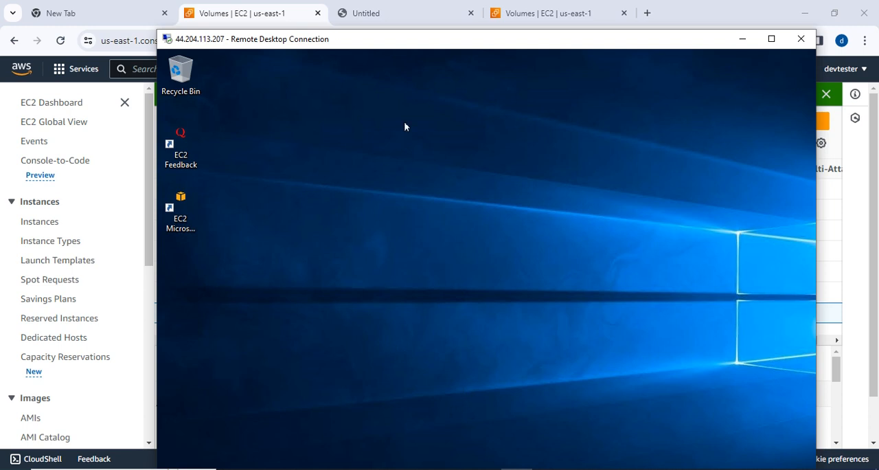
left_click(771, 38)
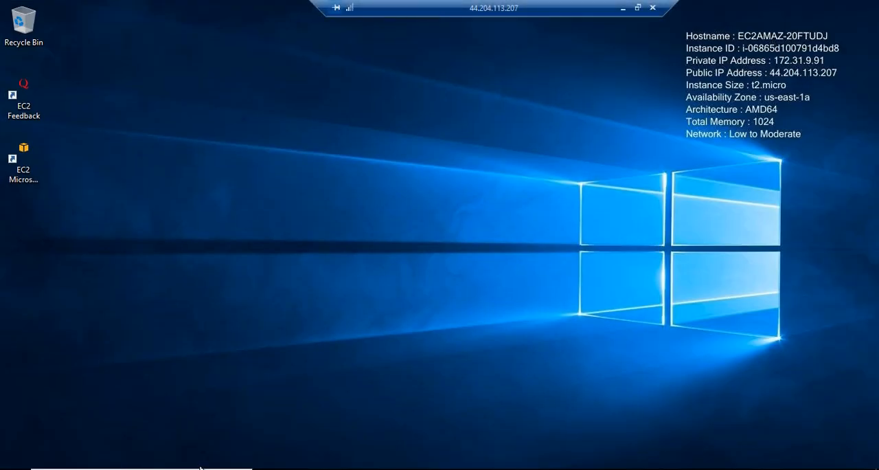
key("super+e")
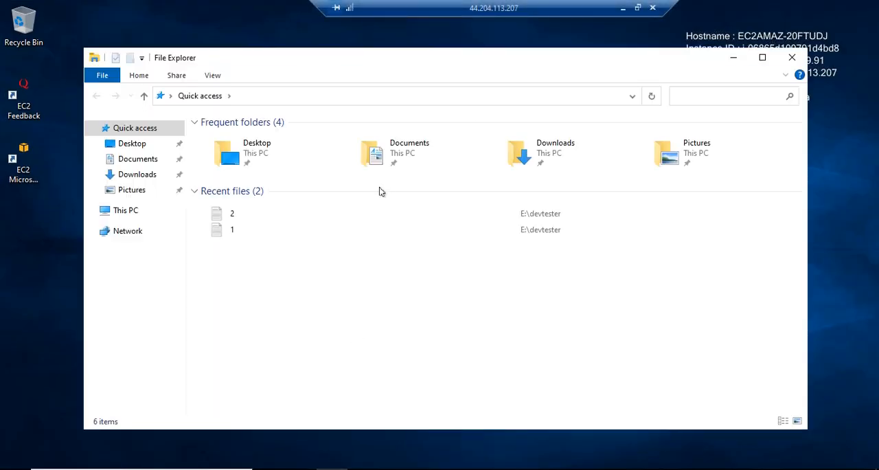
left_click(130, 217)
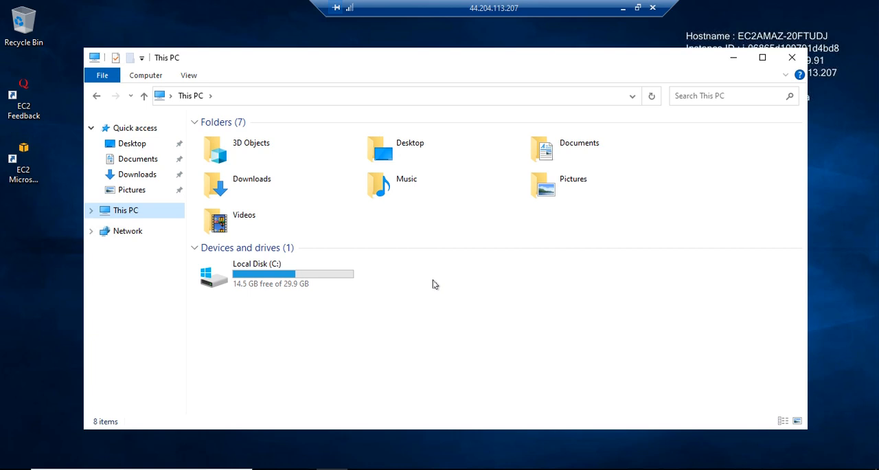
Minimize File Explorer and the remote desktop, and check the attached resources in the EC2 volumes list.
left_click(733, 58)
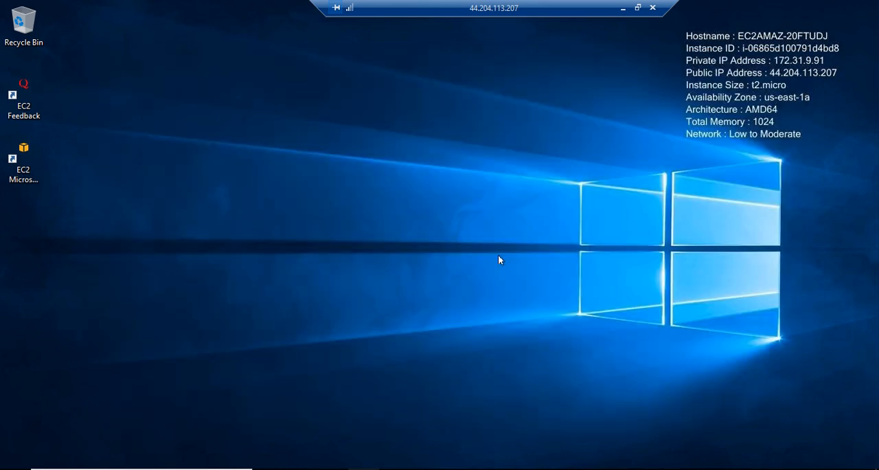
double_click(542, 8)
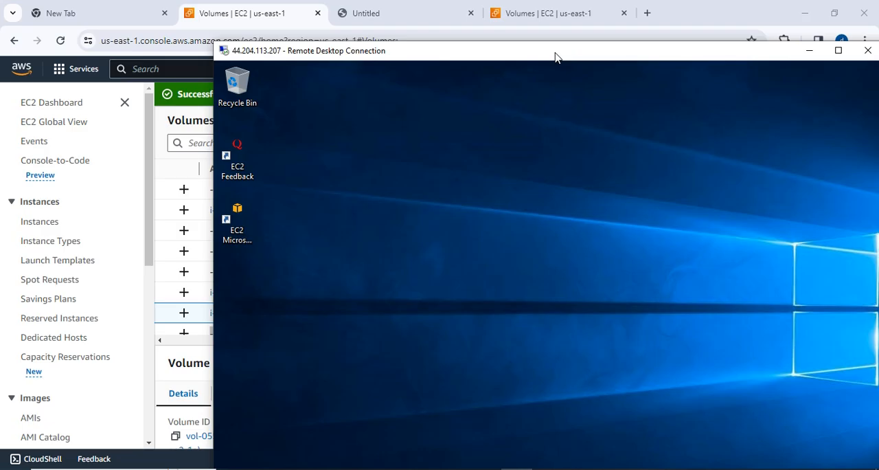
left_click(808, 50)
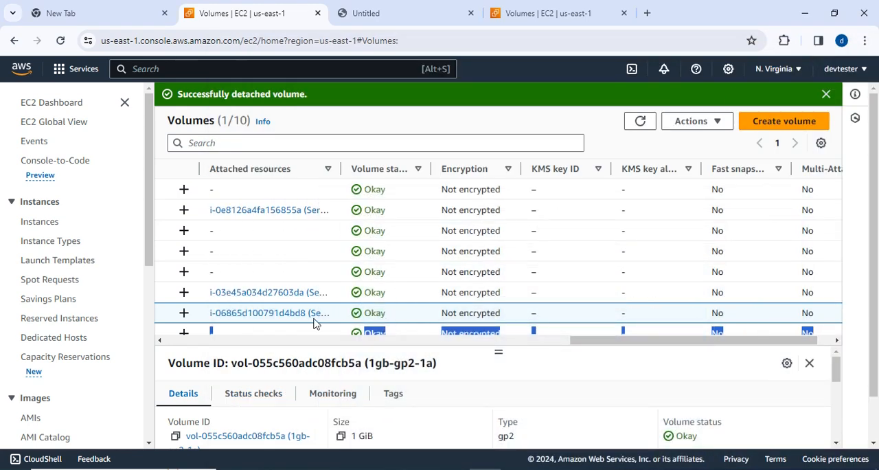
scroll(431, 303, "down", 1)
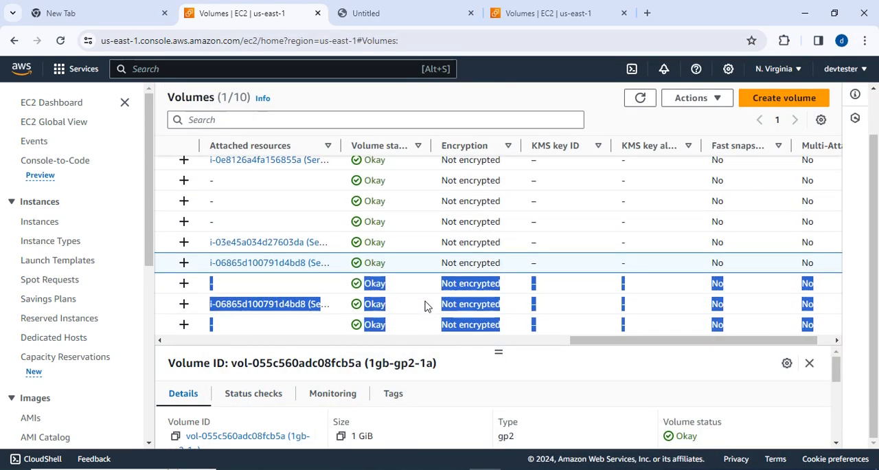
left_click(517, 382)
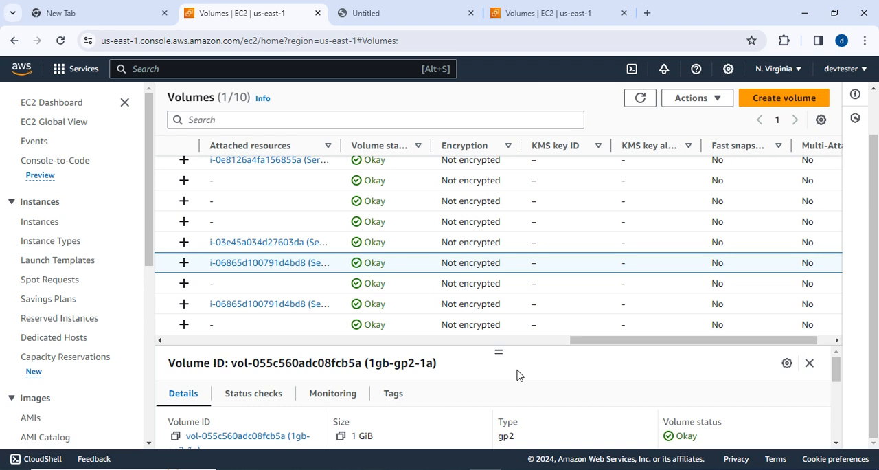
Open the EC2 Instances list, and review the tasks in the Elastic Block Store notes in Notepad before returning to the browser.
left_click(48, 222)
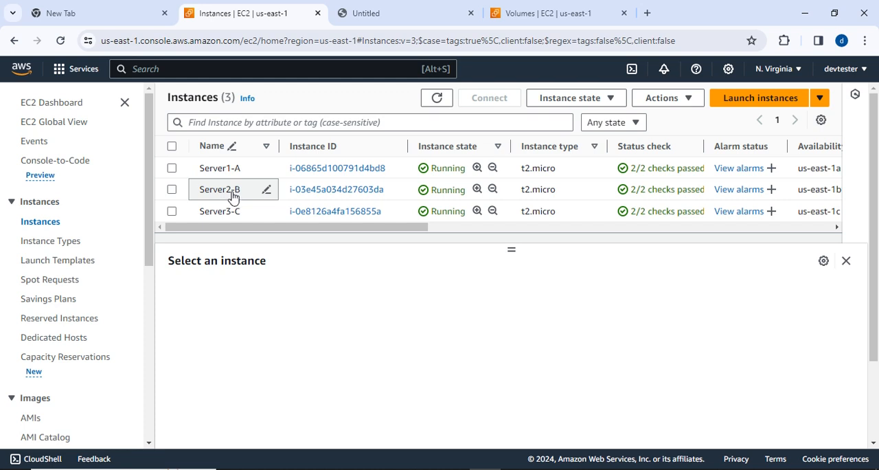
mouse_move(422, 468)
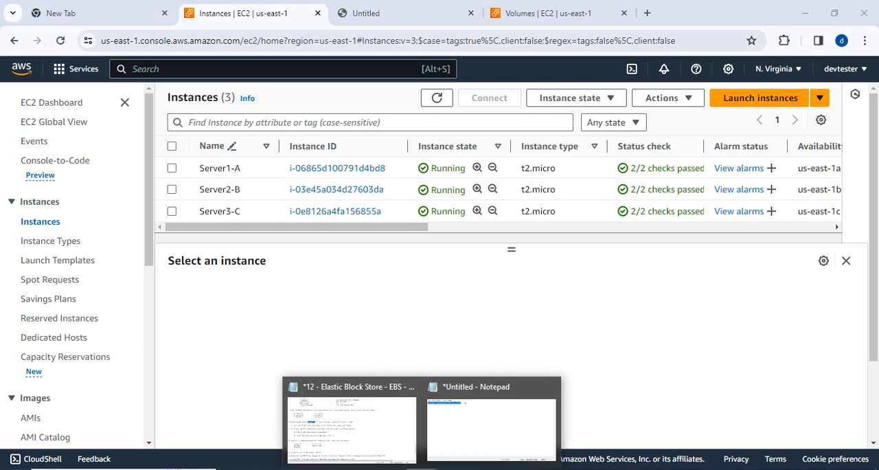
left_click(334, 417)
scroll(352, 294, "down", 1)
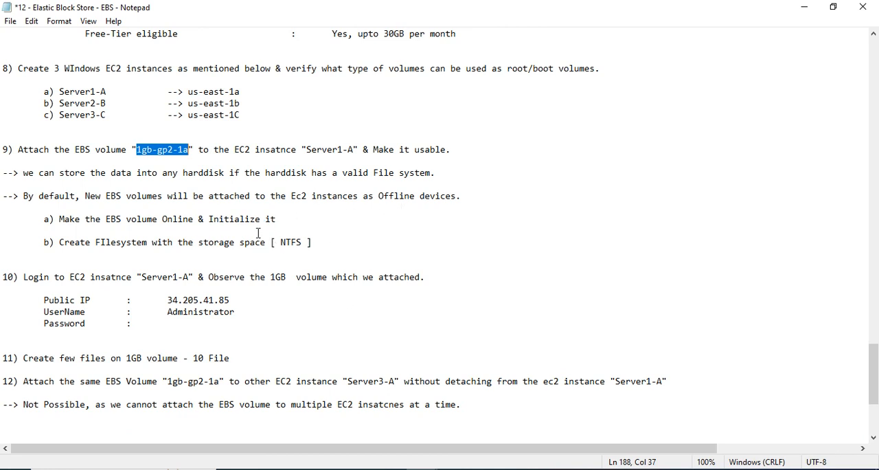
scroll(354, 266, "down", 1)
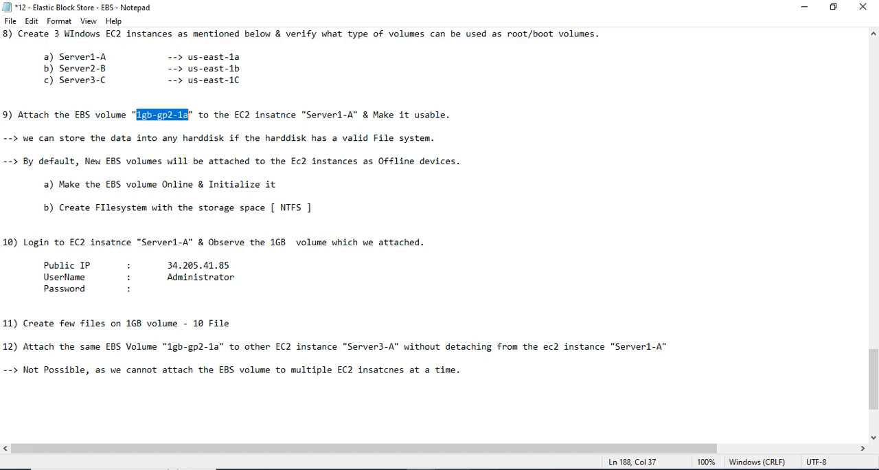
key("alt+Tab")
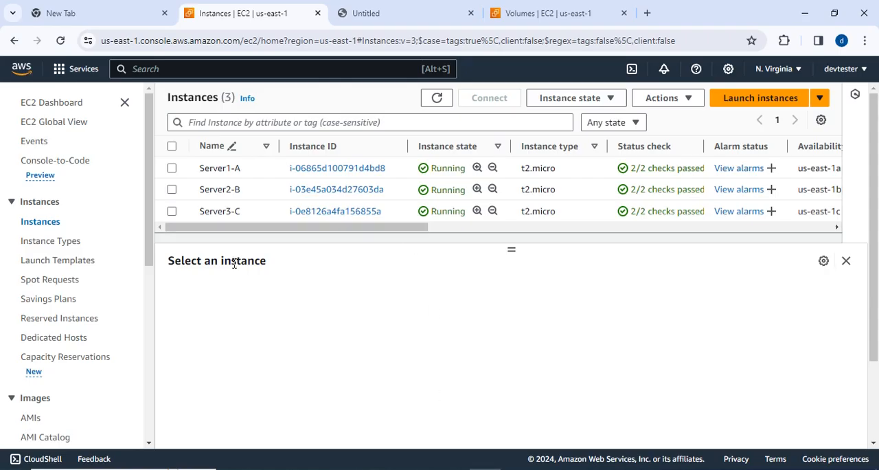
Return to the EBS Volumes page and examine the actions available for volume 1gb-gp2-1a, leaving it selected.
scroll(59, 396, "down", 2)
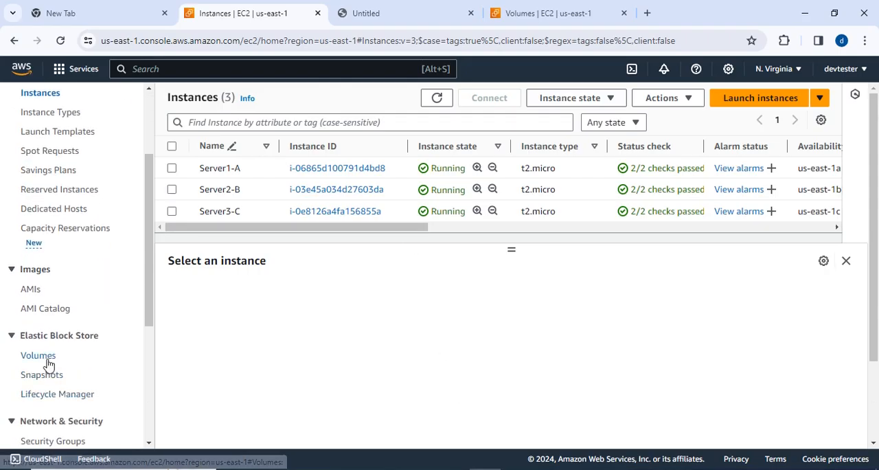
left_click(47, 357)
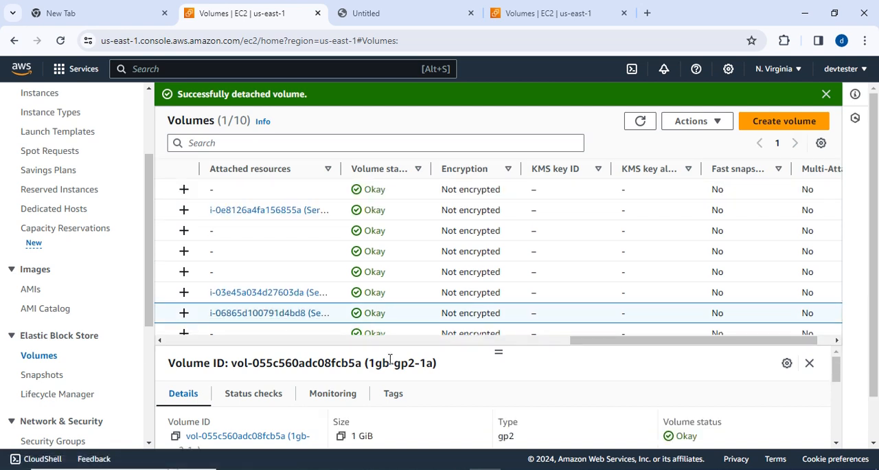
left_click_drag(589, 342, 182, 373)
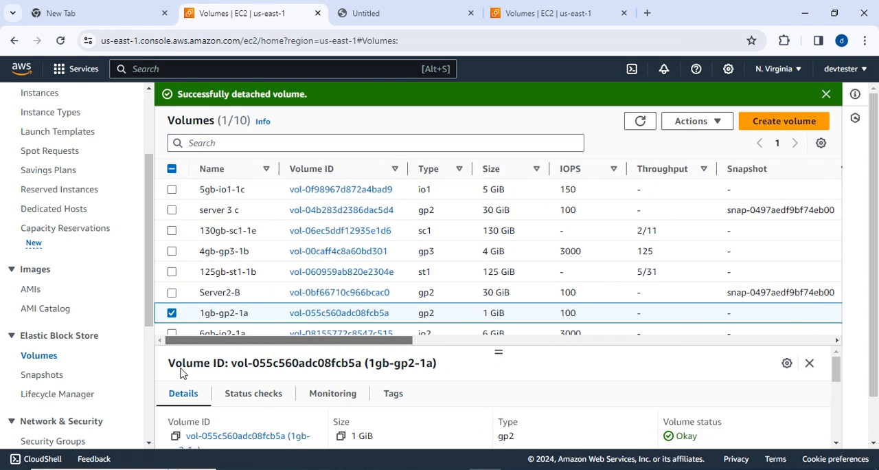
left_click(702, 124)
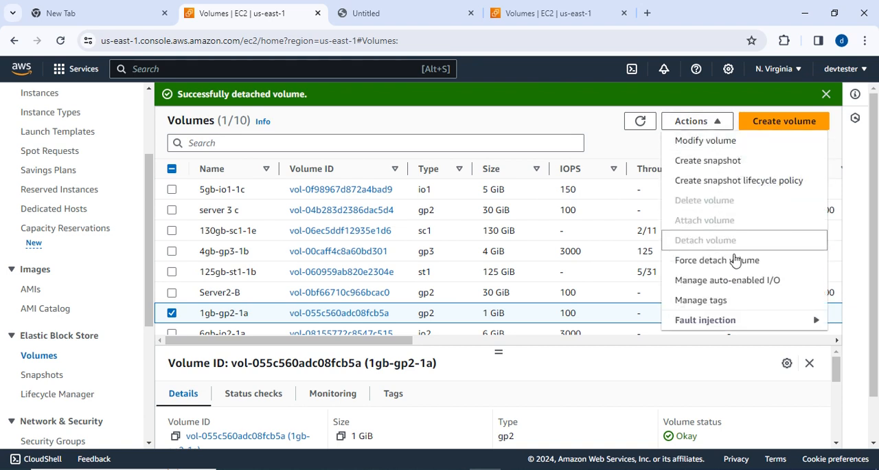
scroll(751, 299, "down", 1)
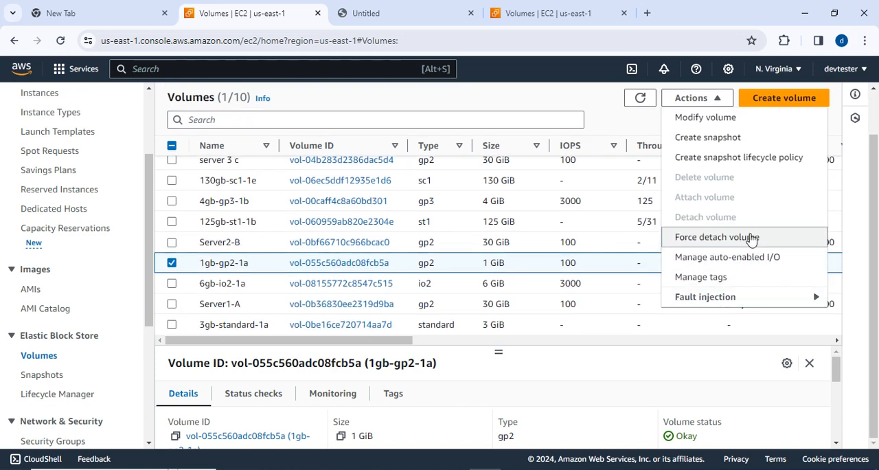
scroll(752, 238, "up", 1)
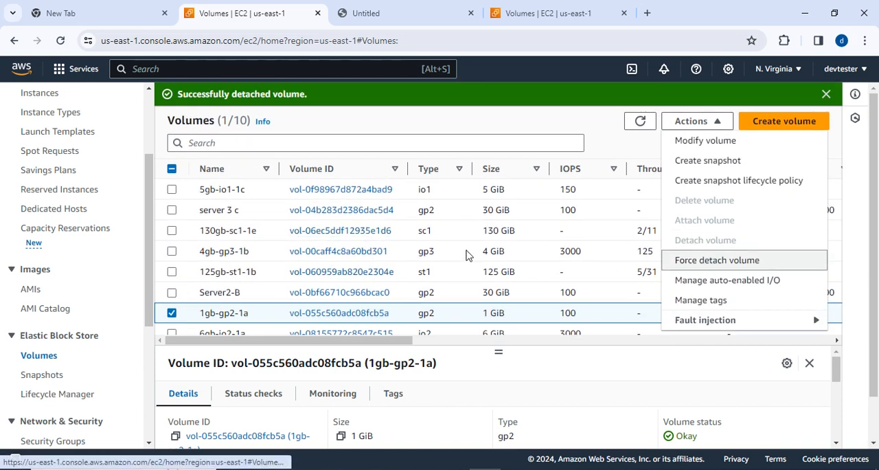
left_click(173, 317)
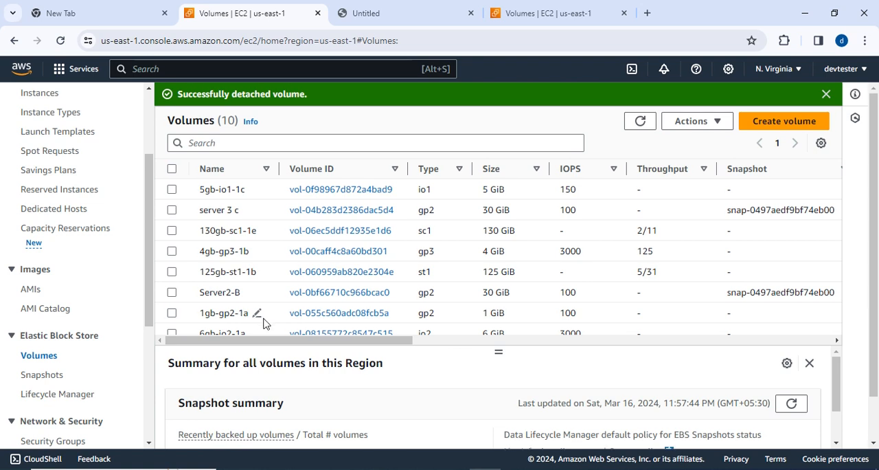
left_click(172, 314)
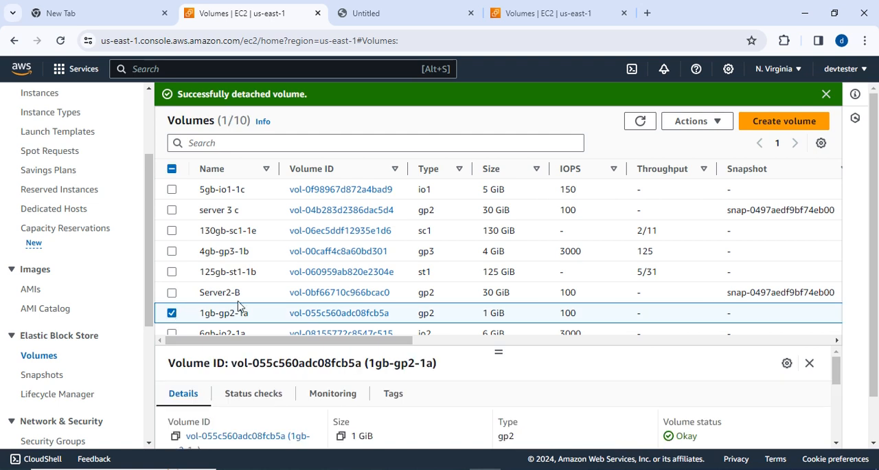